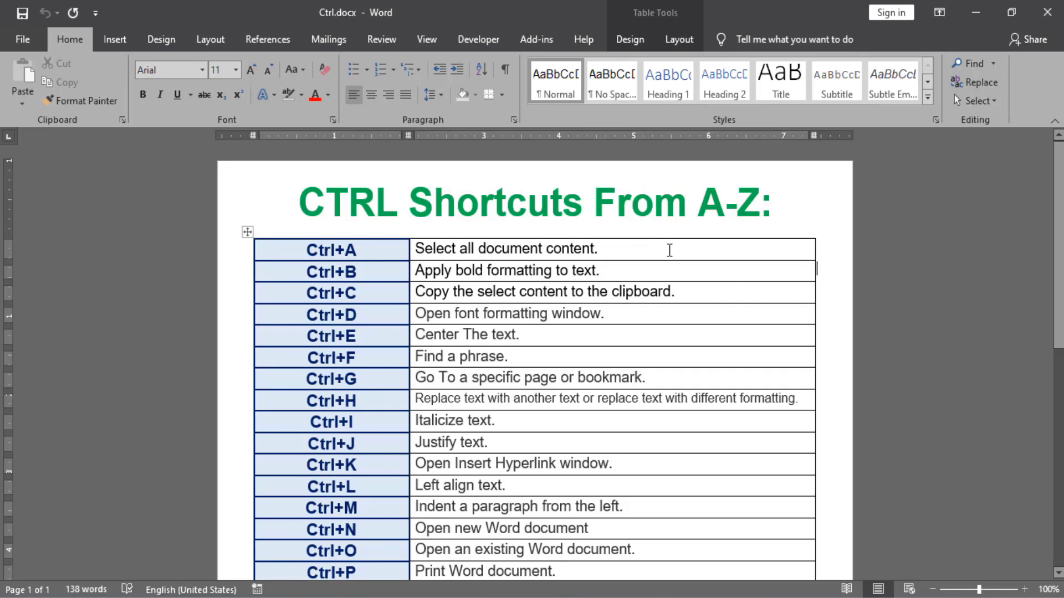
Create a new blank document and fill it with placeholder paragraphs using =lorem().
{"action": "key", "text": "ctrl+n"}
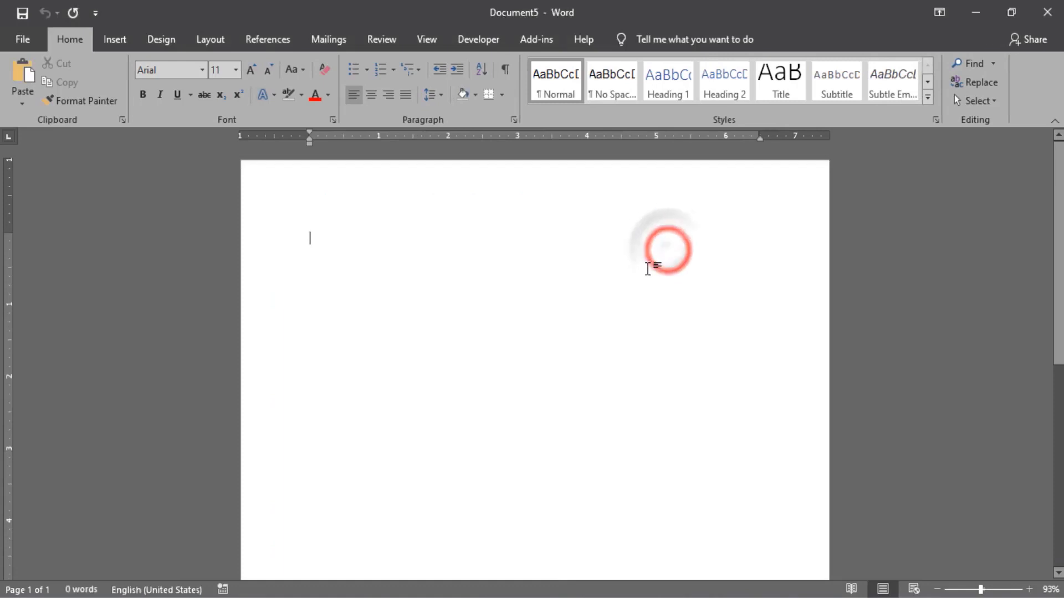
{"action": "type", "text": "=lorem"}
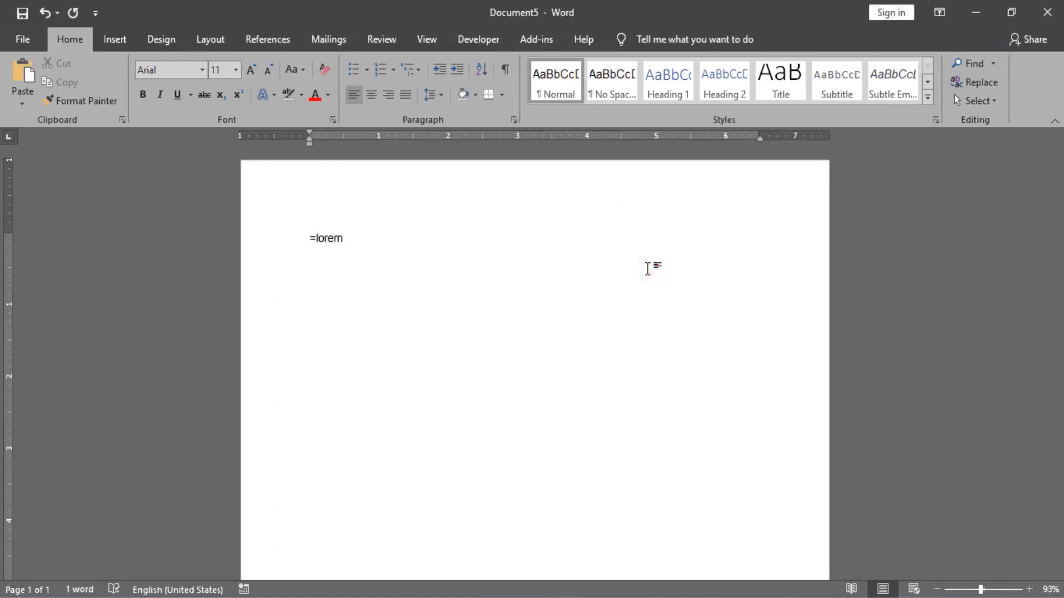
{"action": "type", "text": "()"}
{"action": "key", "text": "Return"}
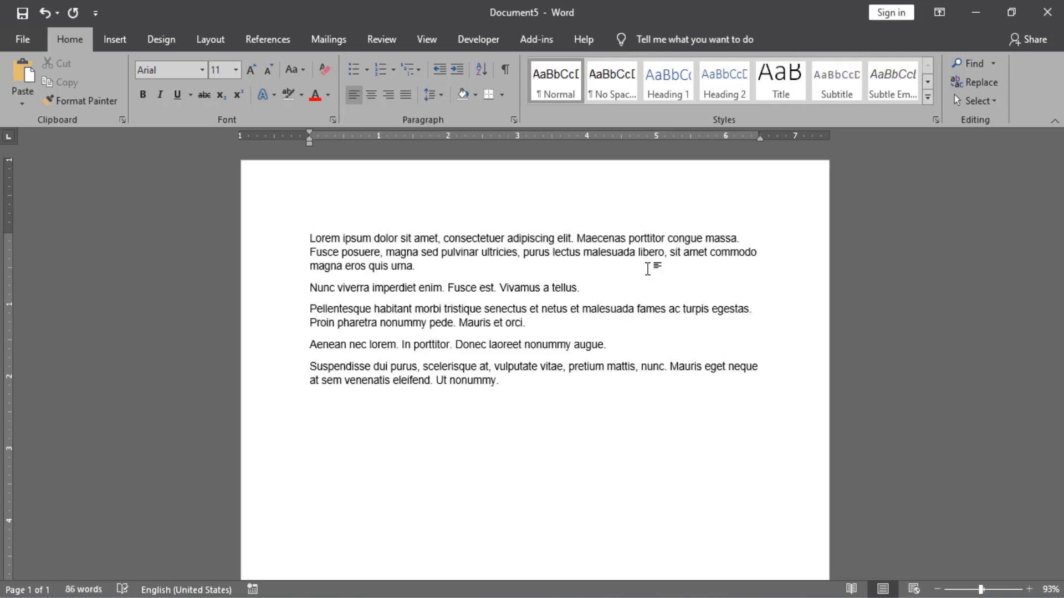
Arrange Ctrl.docx and the new placeholder document side by side, with the shortcut list and sample text in view.
{"action": "left_click", "coordinate": [1011, 6]}
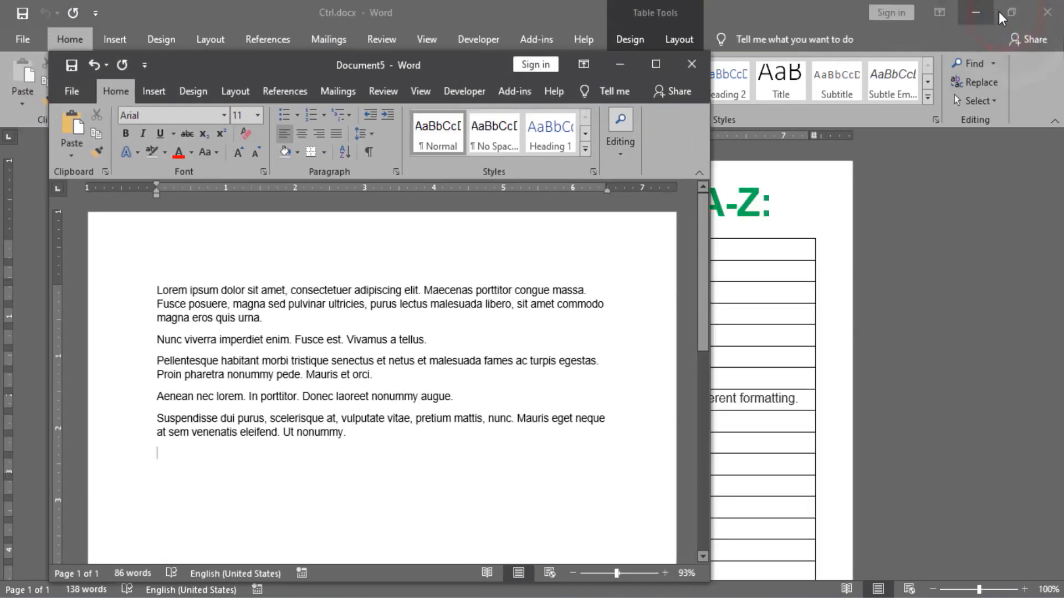
{"action": "left_click", "coordinate": [1011, 8]}
{"action": "left_click_drag", "start_coordinate": [411, 47], "coordinate": [434, 68]}
{"action": "left_click", "coordinate": [286, 61]}
{"action": "left_click", "coordinate": [758, 53]}
{"action": "key", "text": "super+Left"}
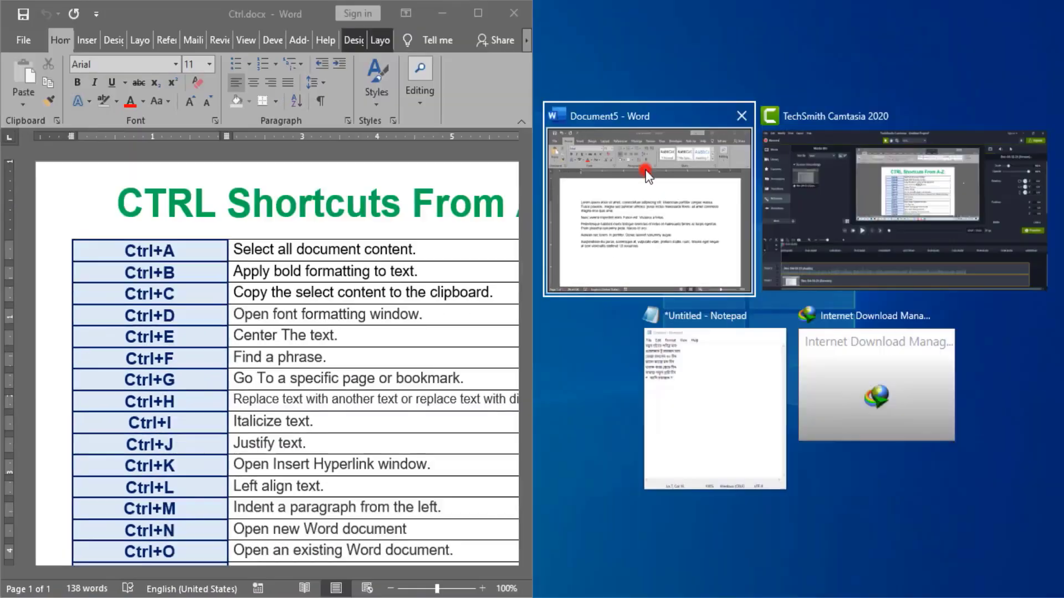
{"action": "left_click", "coordinate": [644, 166]}
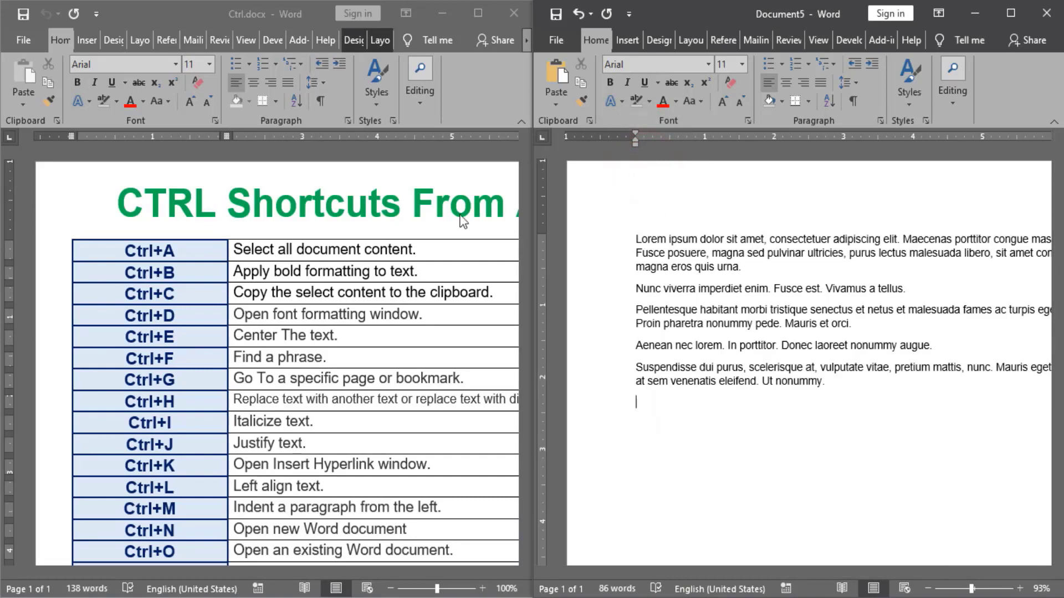
{"action": "left_click", "coordinate": [358, 505]}
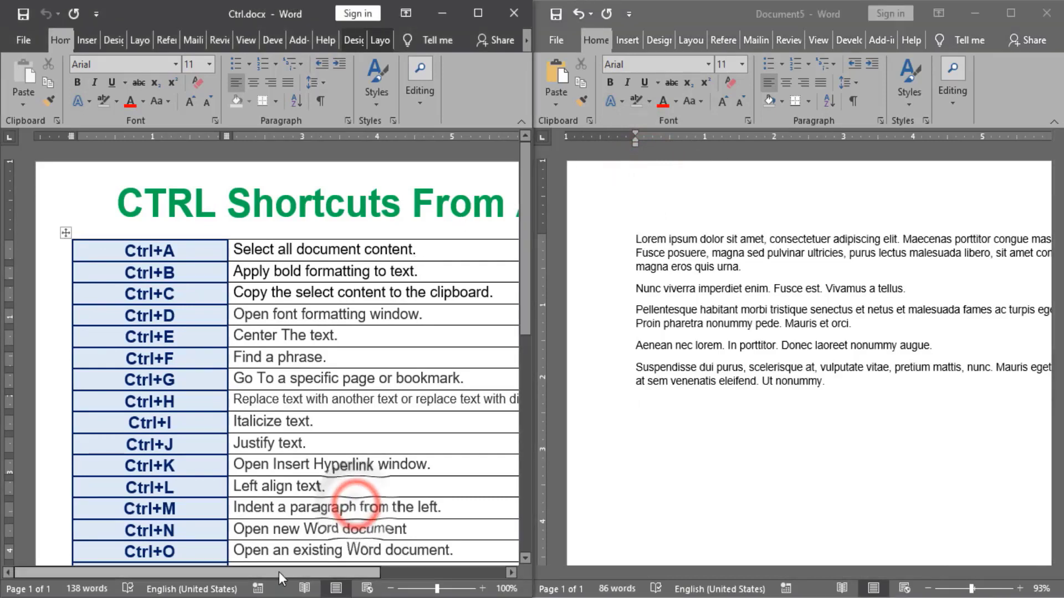
{"action": "left_click_drag", "start_coordinate": [278, 572], "coordinate": [328, 574]}
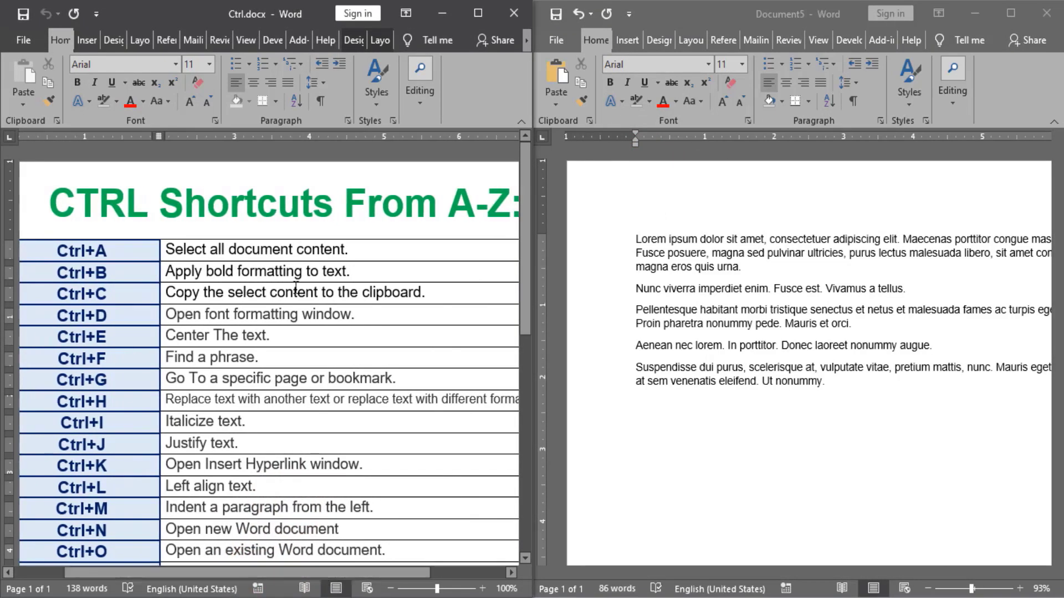
{"action": "left_click", "coordinate": [922, 327]}
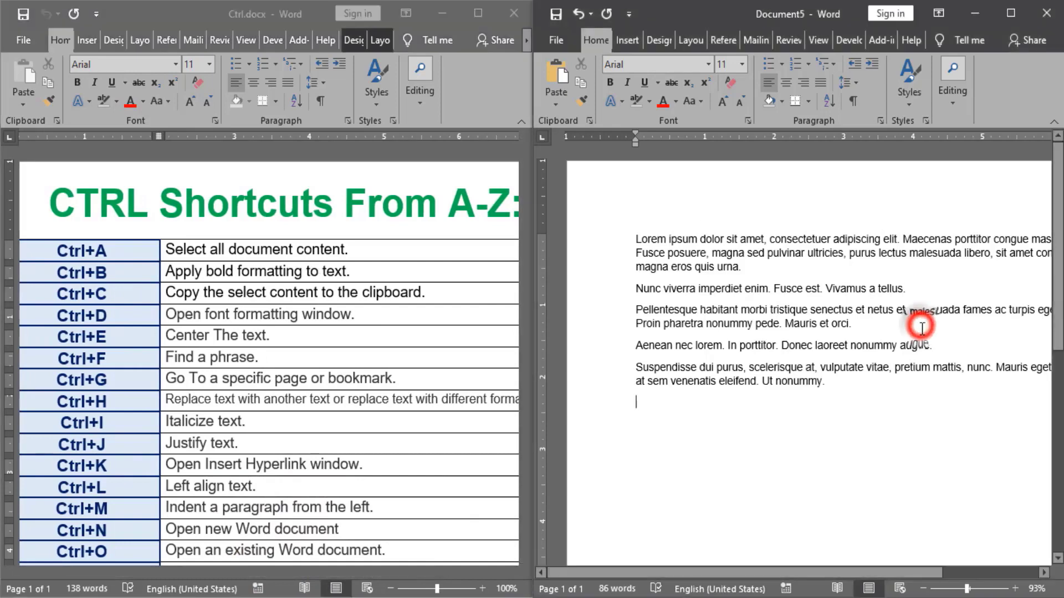
{"action": "left_click_drag", "start_coordinate": [749, 570], "coordinate": [800, 567]}
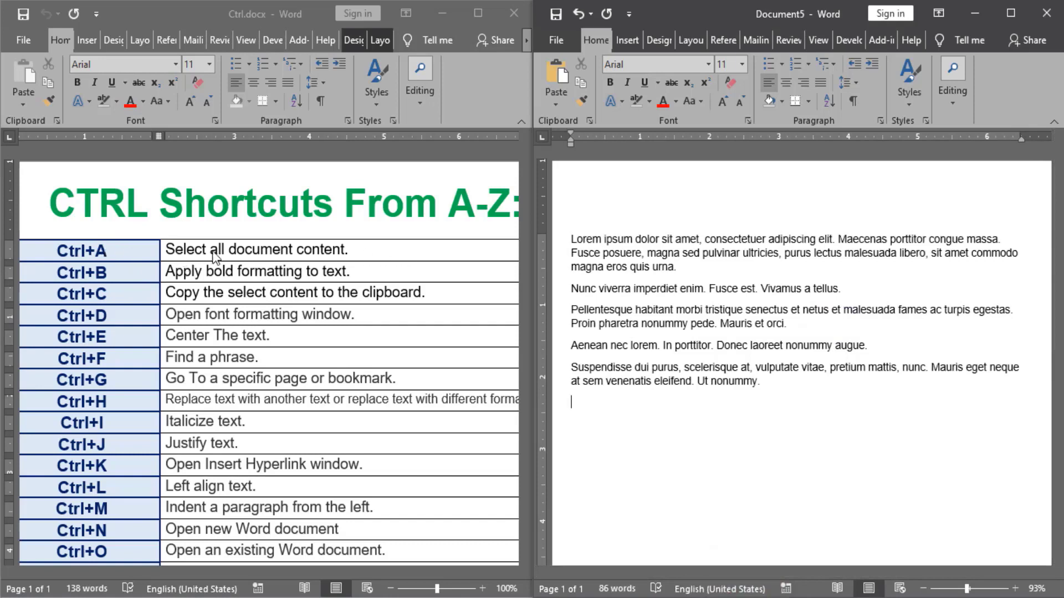
Select the entire content of the placeholder document, and clear the selection.
{"action": "left_click", "coordinate": [760, 288]}
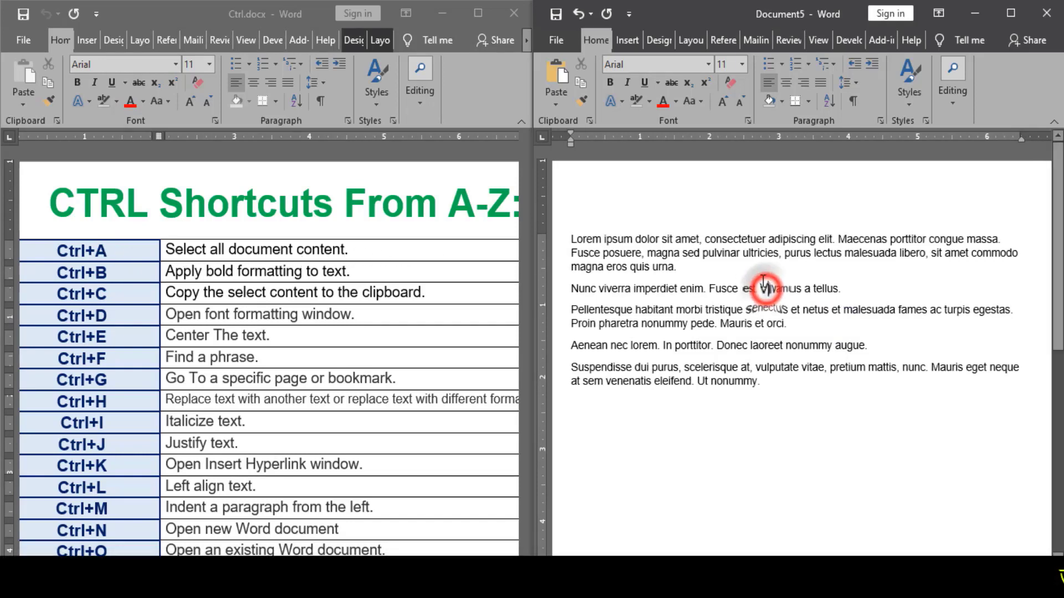
{"action": "mouse_move", "coordinate": [1056, 240]}
{"action": "left_mouse_down"}
{"action": "mouse_move", "coordinate": [1055, 292]}
{"action": "mouse_move", "coordinate": [1056, 238]}
{"action": "left_mouse_up"}
{"action": "left_click", "coordinate": [796, 389]}
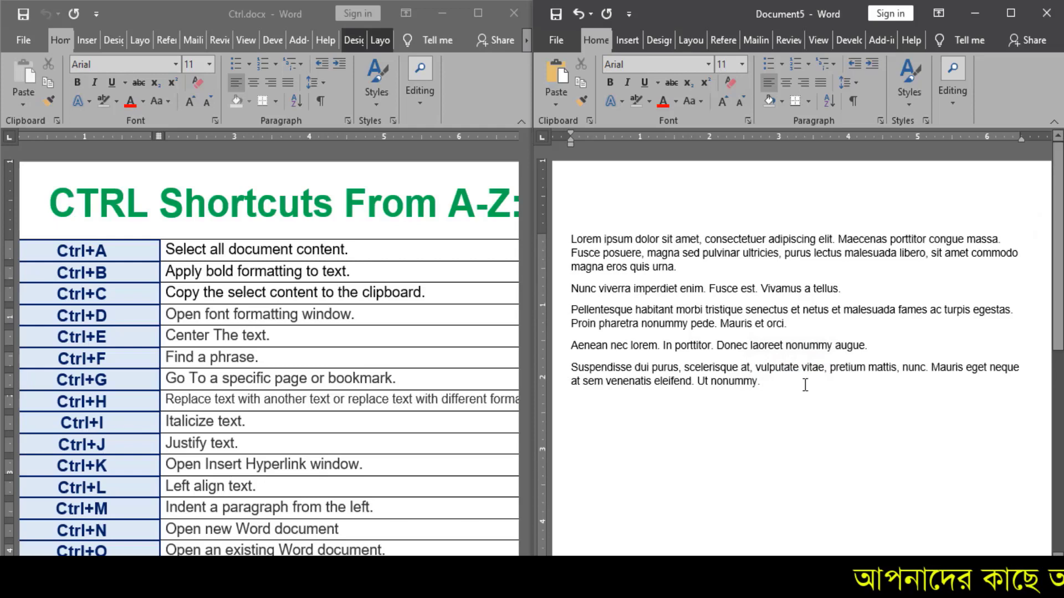
{"action": "key", "text": "ctrl+a"}
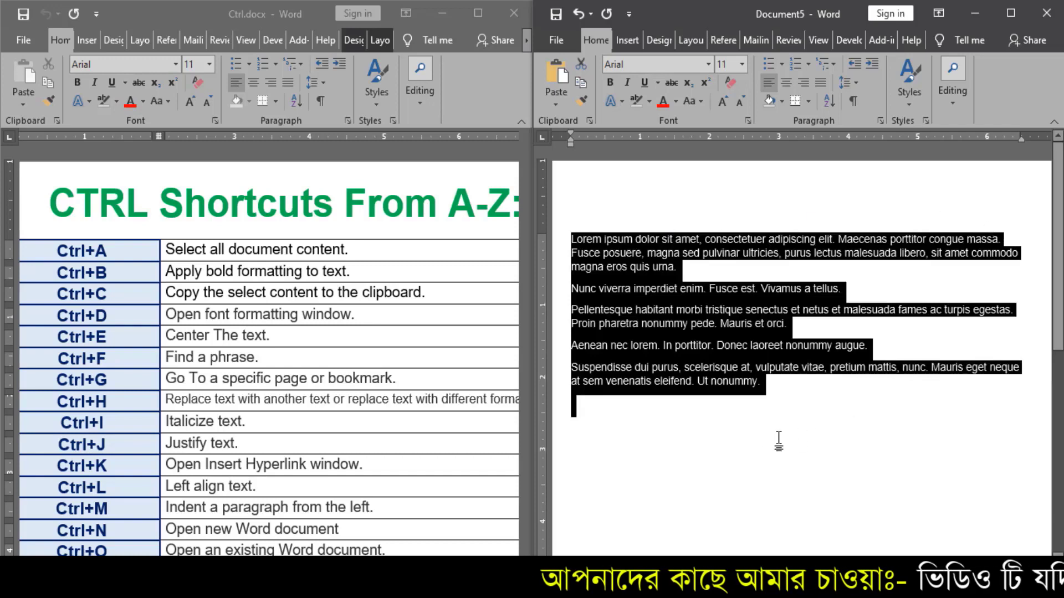
{"action": "left_click", "coordinate": [764, 388]}
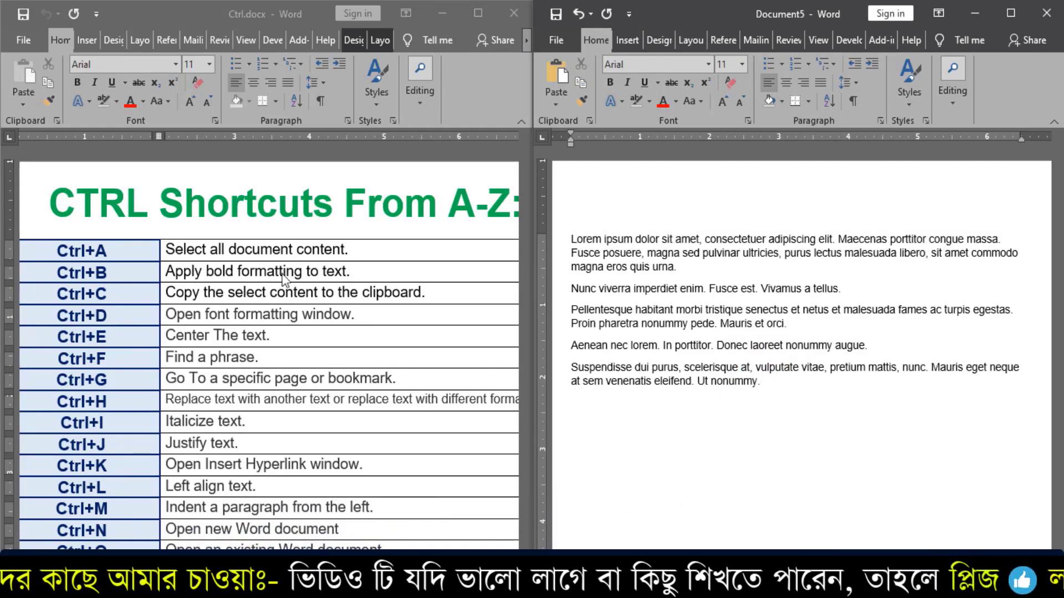
{"action": "left_click", "coordinate": [817, 326]}
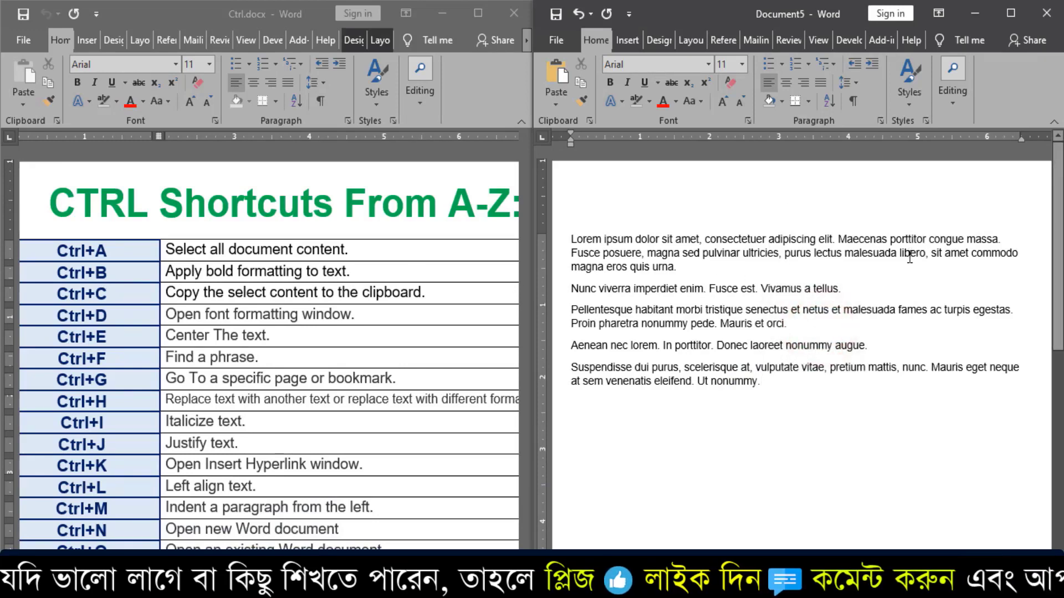
{"action": "mouse_move", "coordinate": [563, 219]}
{"action": "left_mouse_down"}
{"action": "mouse_move", "coordinate": [695, 266]}
{"action": "mouse_move", "coordinate": [1021, 423]}
{"action": "mouse_move", "coordinate": [1047, 428]}
{"action": "mouse_move", "coordinate": [1045, 419]}
{"action": "left_mouse_up"}
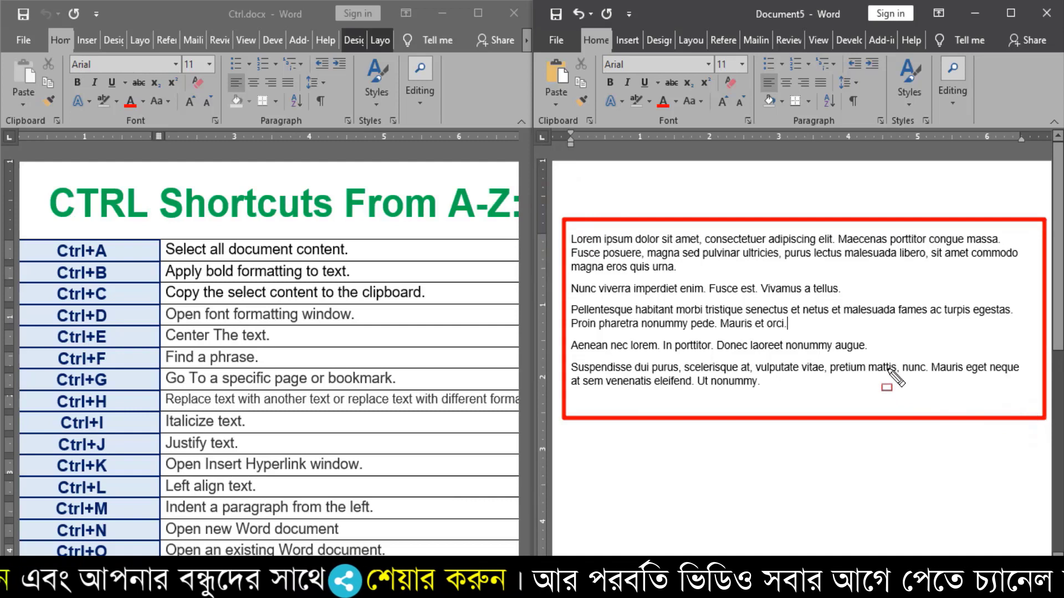
{"action": "key", "text": "Escape"}
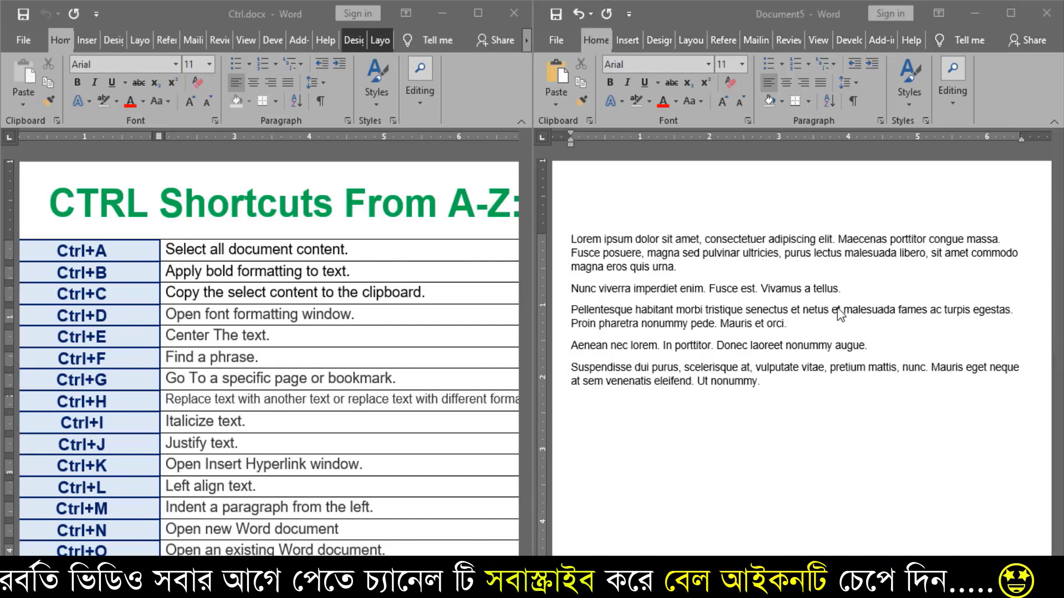
Apply bold formatting to the word "tellus" in the second paragraph of the placeholder document.
{"action": "left_click", "coordinate": [815, 290]}
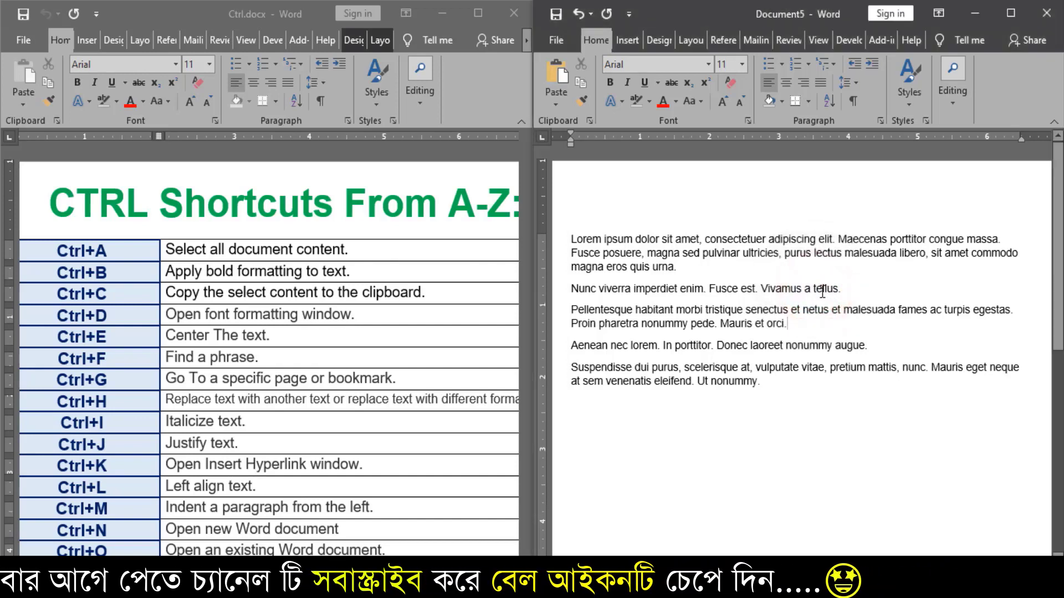
{"action": "left_click", "coordinate": [813, 289]}
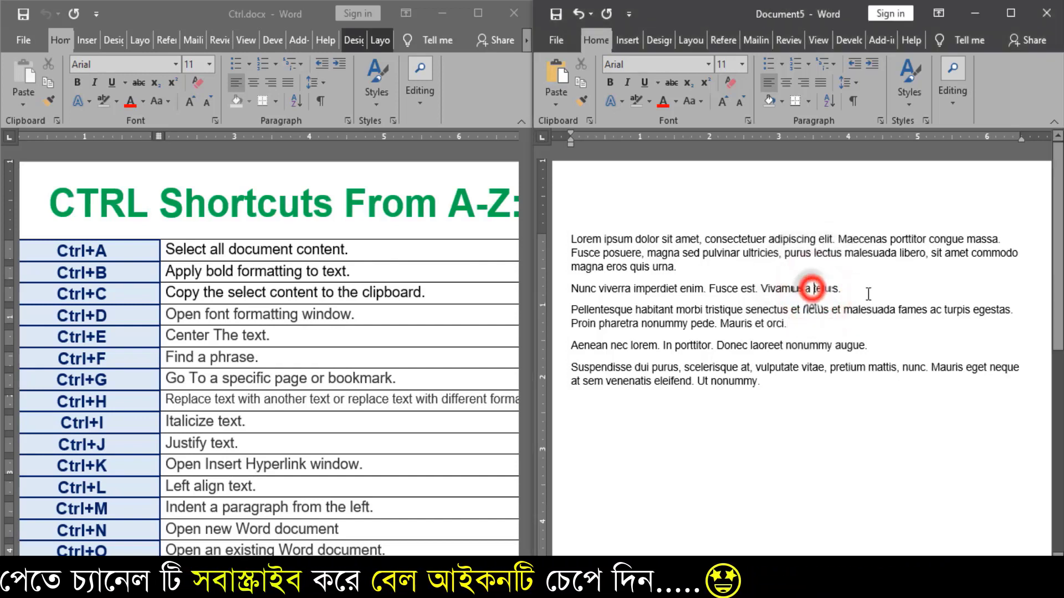
{"action": "double_click", "coordinate": [813, 288]}
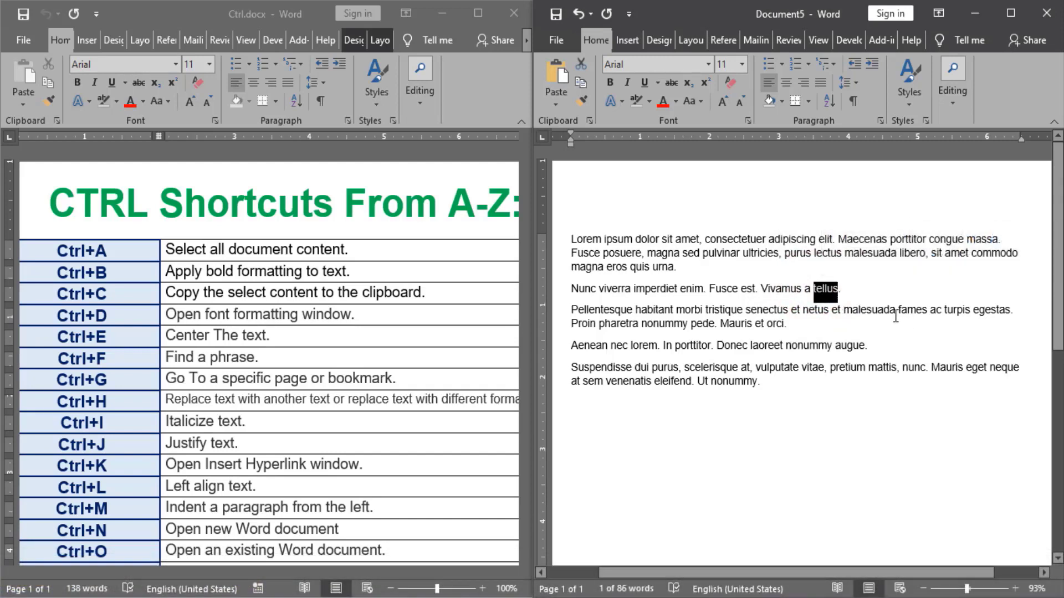
{"action": "key", "text": "ctrl+b"}
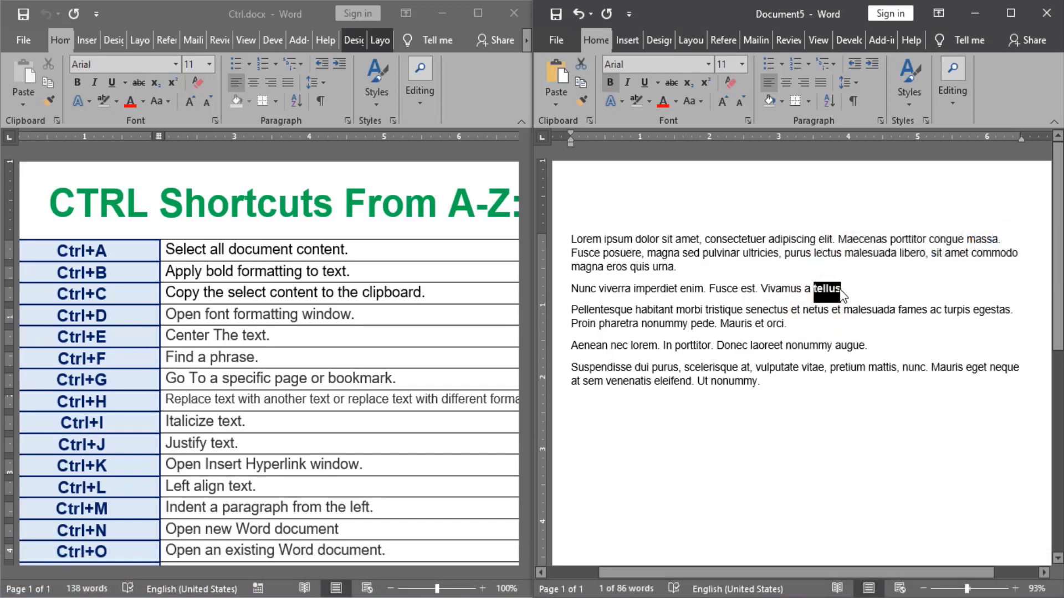
{"action": "left_click", "coordinate": [845, 289]}
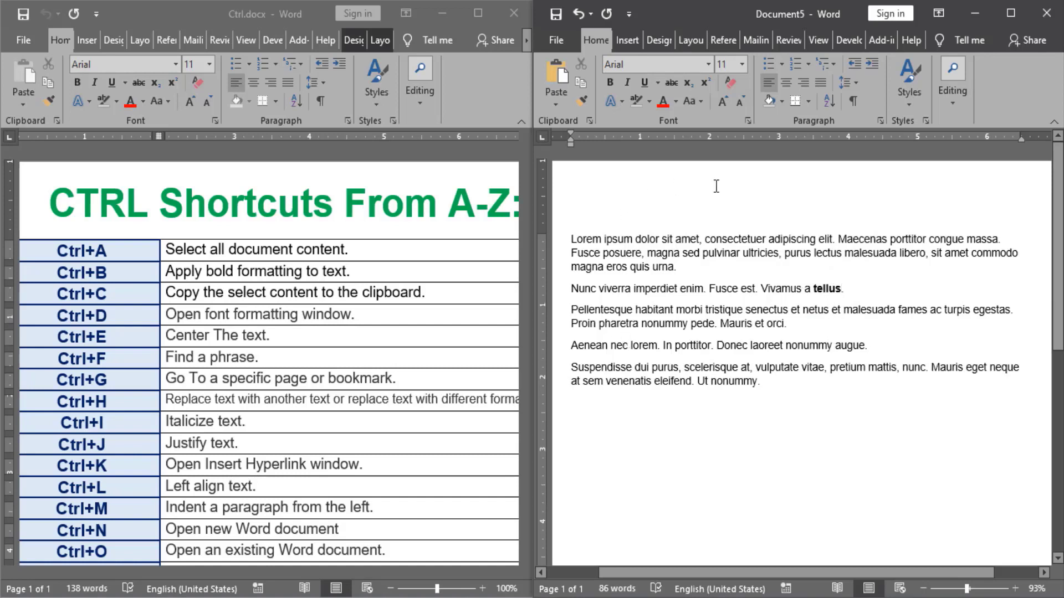
Apply bold formatting to all the text in the placeholder document.
{"action": "left_click", "coordinate": [850, 288]}
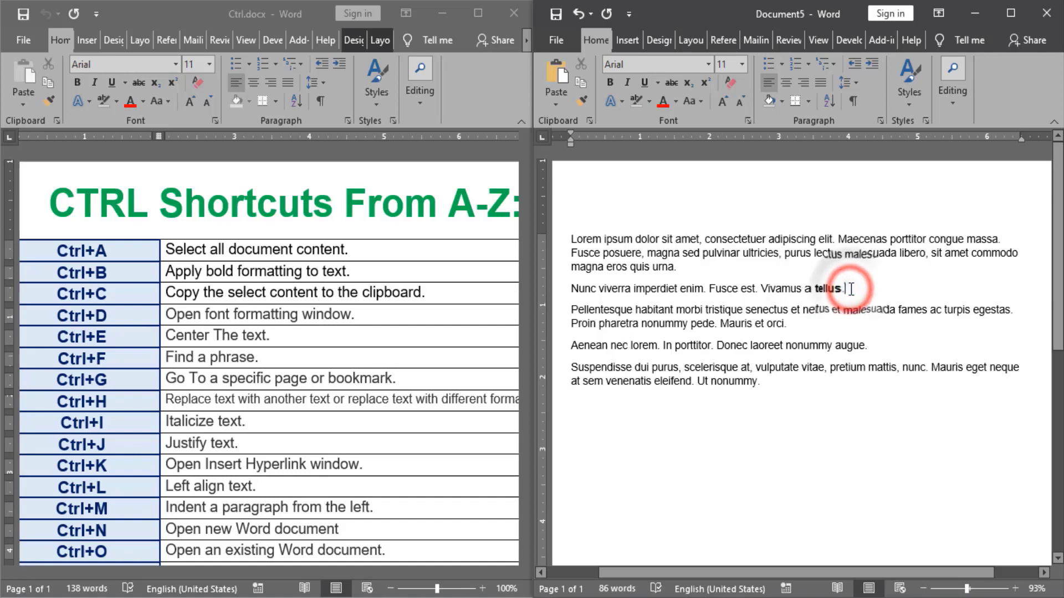
{"action": "key", "text": "ctrl+a"}
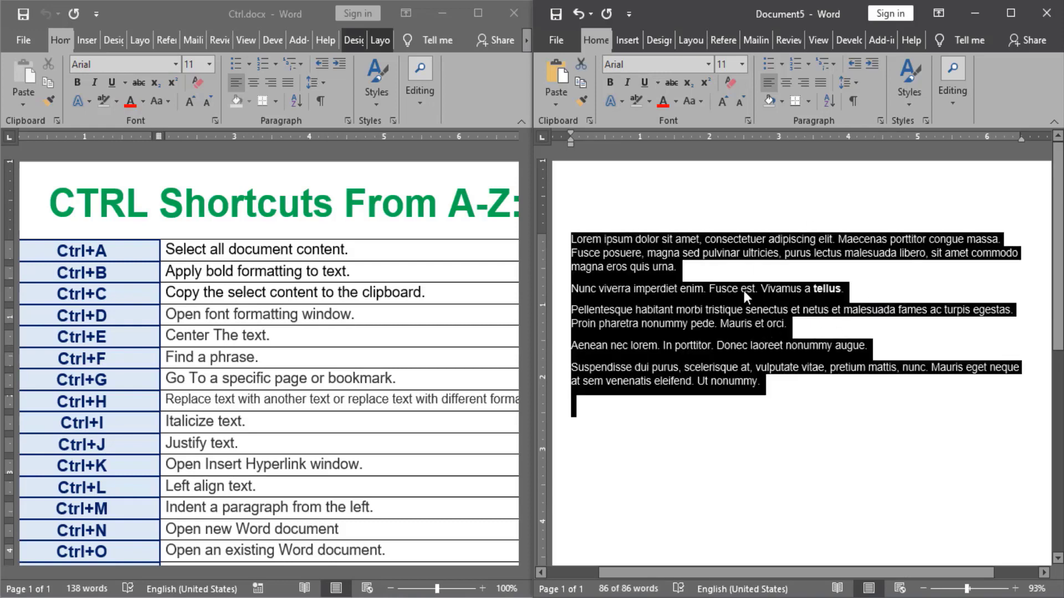
{"action": "key", "text": "ctrl+b"}
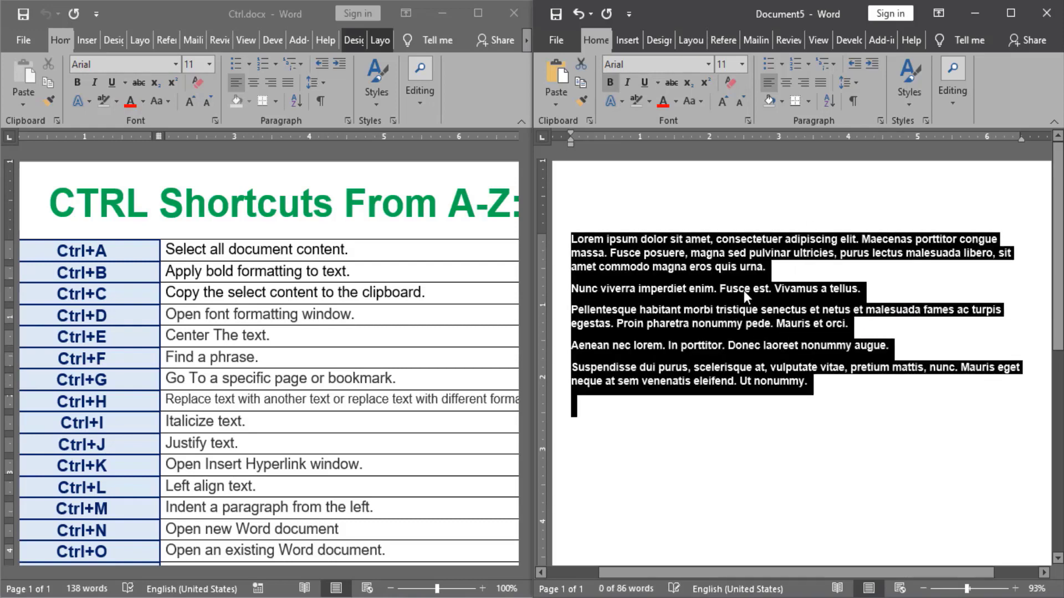
{"action": "left_click", "coordinate": [754, 346]}
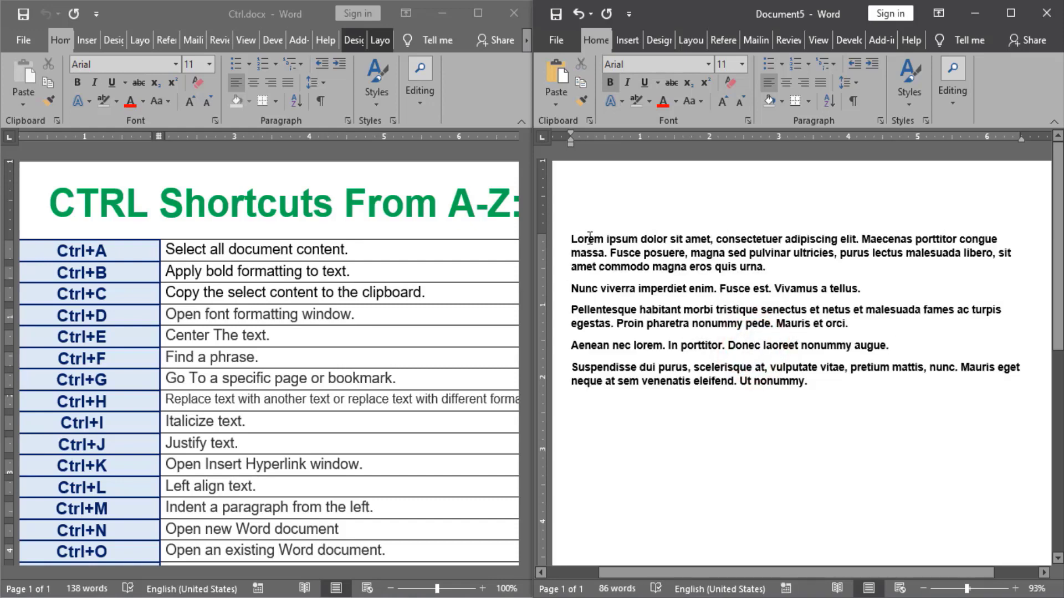
Remove the bold formatting from all the text in the placeholder document.
{"action": "left_click", "coordinate": [824, 376]}
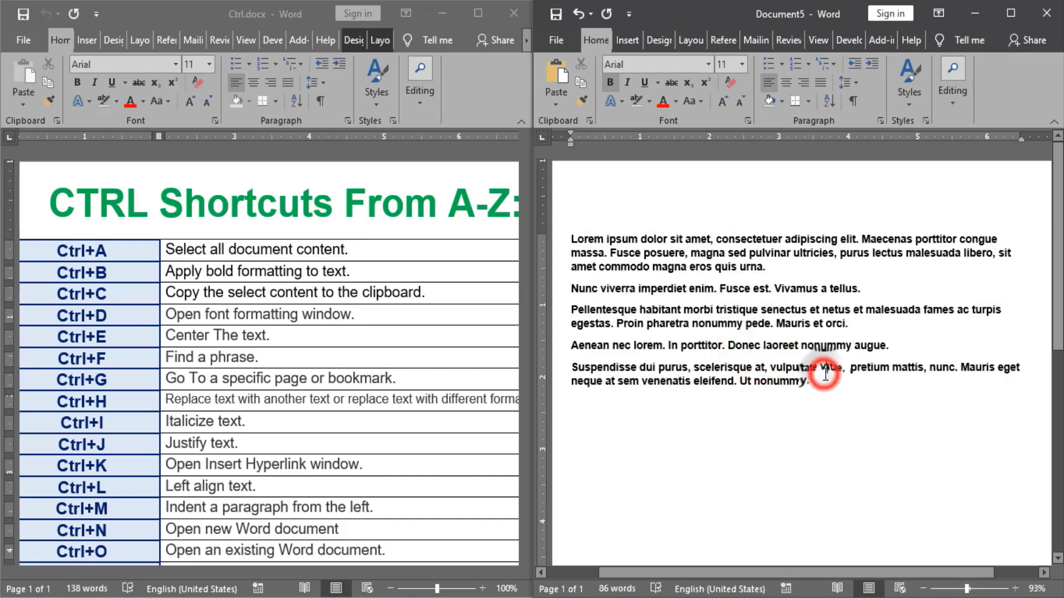
{"action": "key", "text": "ctrl+a"}
{"action": "key", "text": "ctrl+b"}
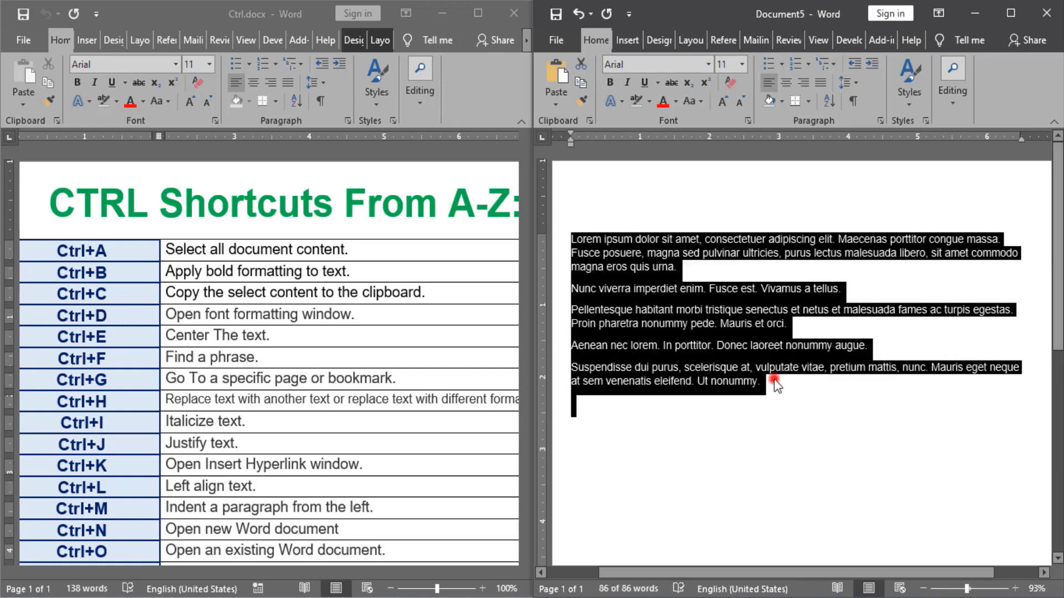
{"action": "left_click", "coordinate": [768, 381]}
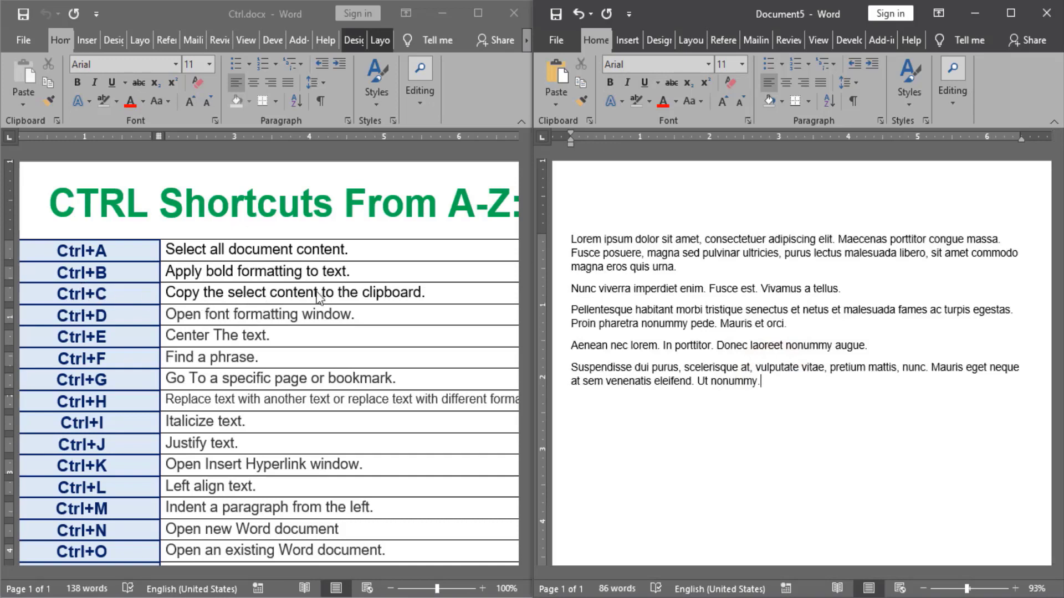
Copy the sentence "Lorem ipsum dolor sit amet, consectetuer adipiscing elit." and paste it as a new paragraph after the last one.
{"action": "left_click", "coordinate": [757, 380]}
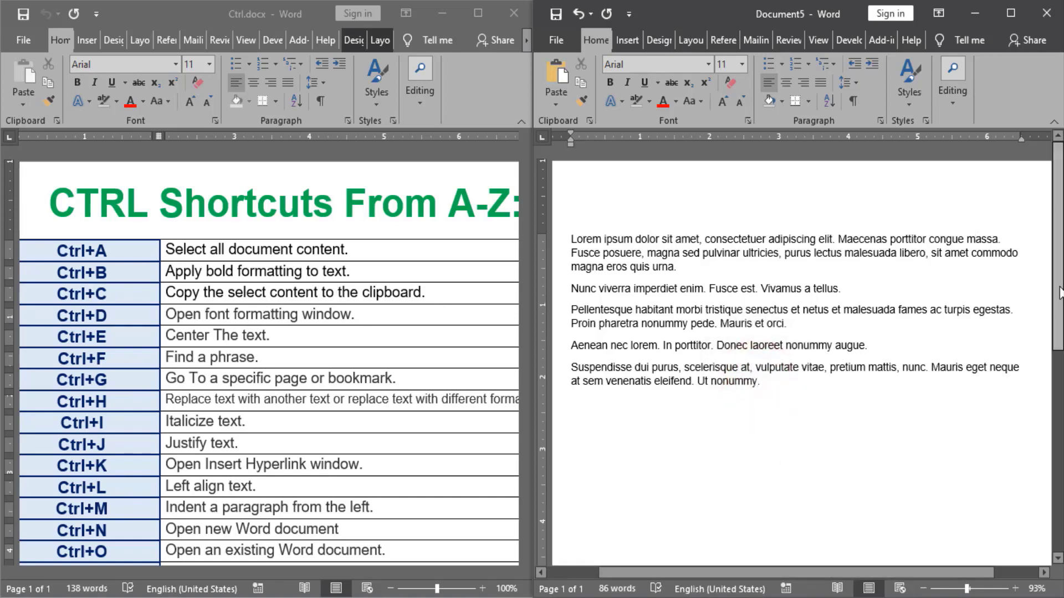
{"action": "mouse_move", "coordinate": [1055, 285]}
{"action": "left_mouse_down"}
{"action": "mouse_move", "coordinate": [1059, 347]}
{"action": "mouse_move", "coordinate": [1059, 252]}
{"action": "left_mouse_up"}
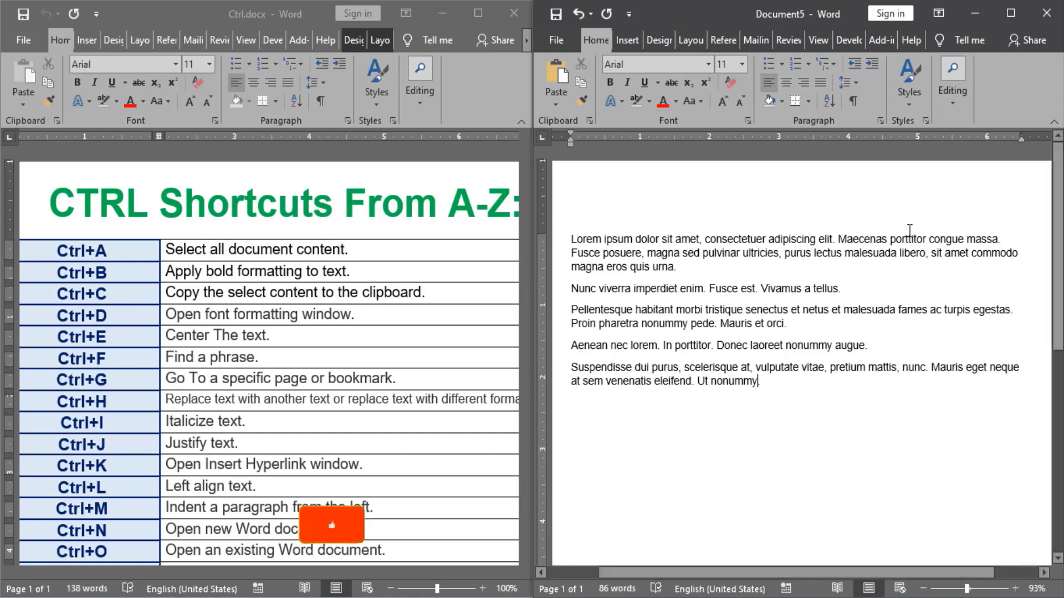
{"action": "left_click_drag", "start_coordinate": [837, 238], "coordinate": [571, 240]}
{"action": "key", "text": "ctrl+c"}
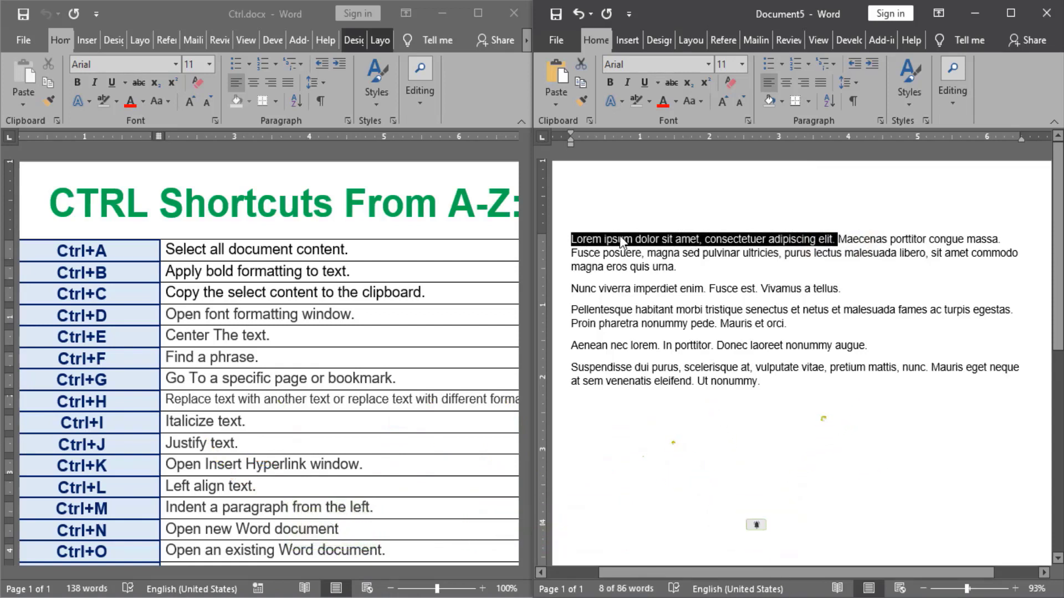
{"action": "left_click", "coordinate": [786, 387]}
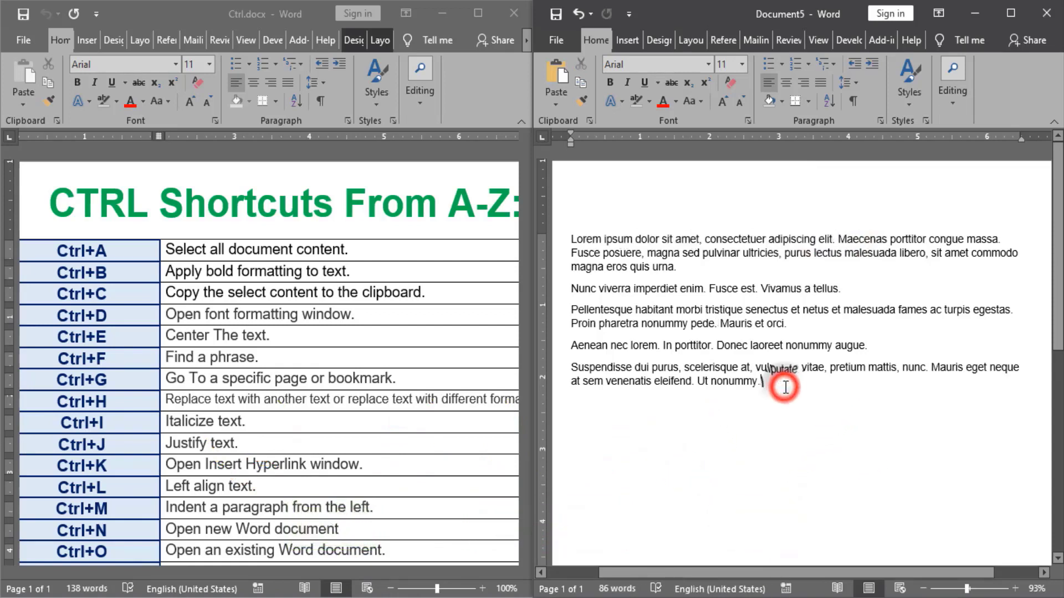
{"action": "key", "text": "Return"}
{"action": "key", "text": "ctrl+v"}
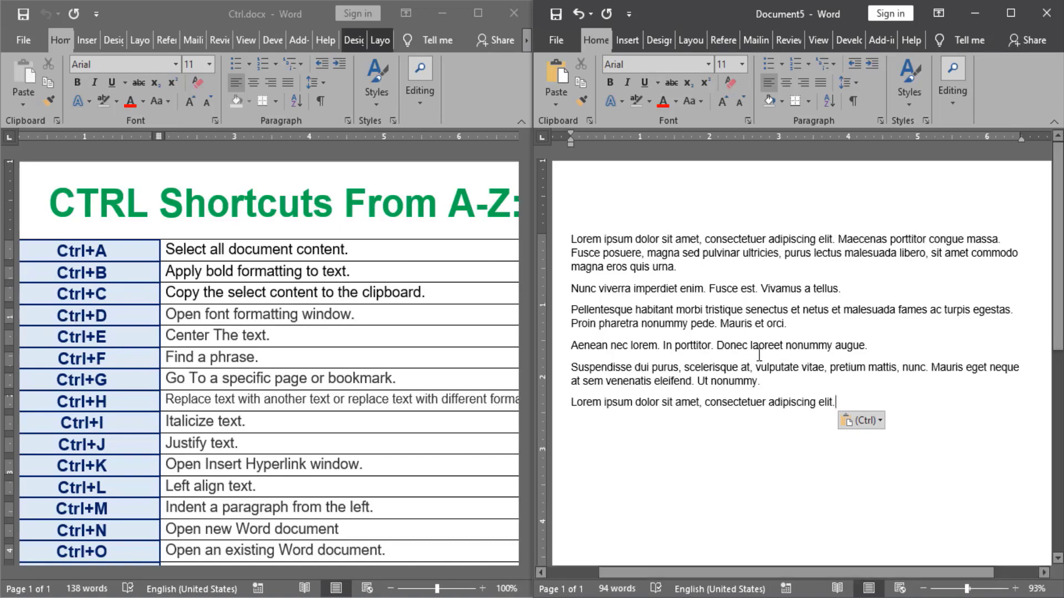
{"action": "left_click", "coordinate": [772, 401]}
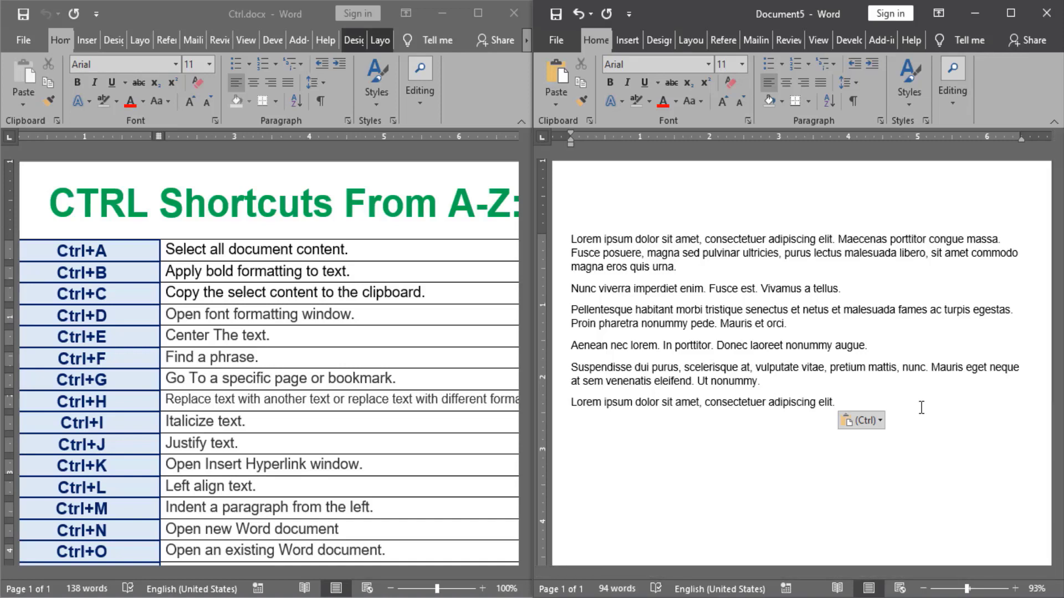
Open the font formatting window for the last paragraph, examine its list of Latin text fonts, and close it without changes.
{"action": "left_click", "coordinate": [856, 401]}
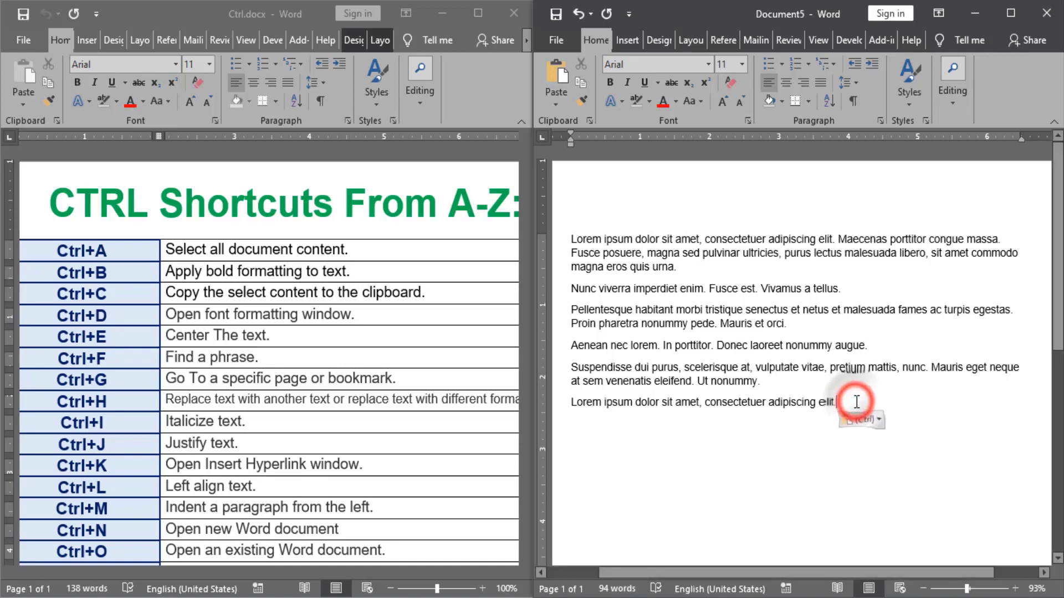
{"action": "key", "text": "ctrl+d"}
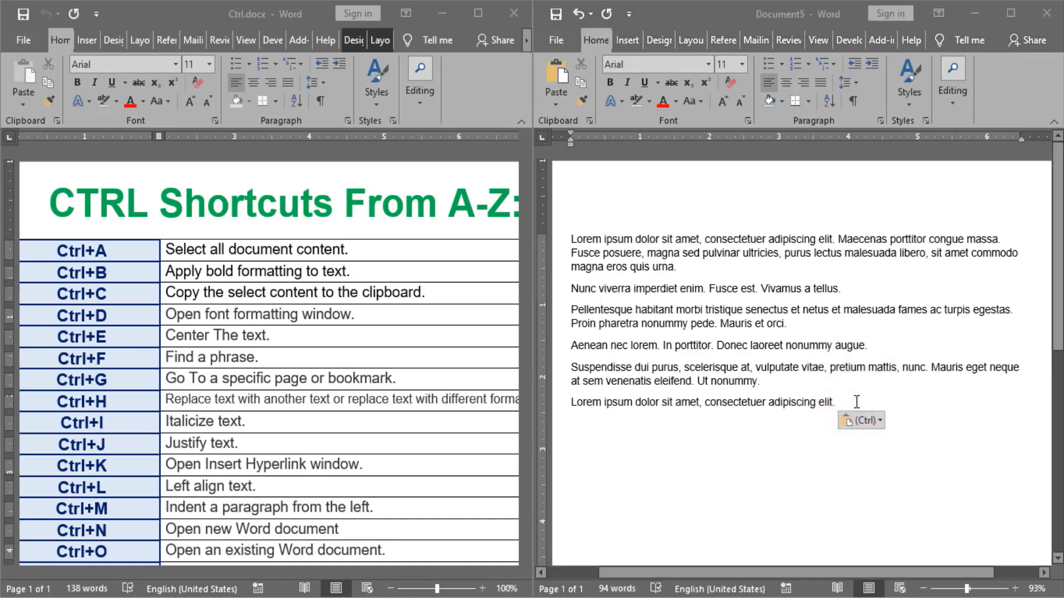
{"action": "left_click_drag", "start_coordinate": [629, 137], "coordinate": [567, 114]}
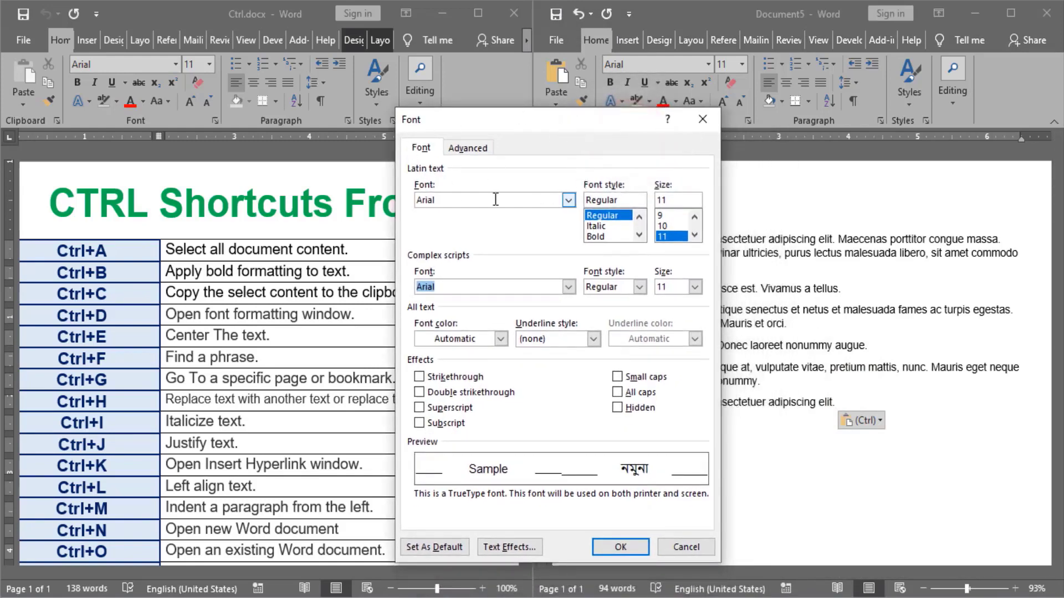
{"action": "left_click", "coordinate": [568, 203]}
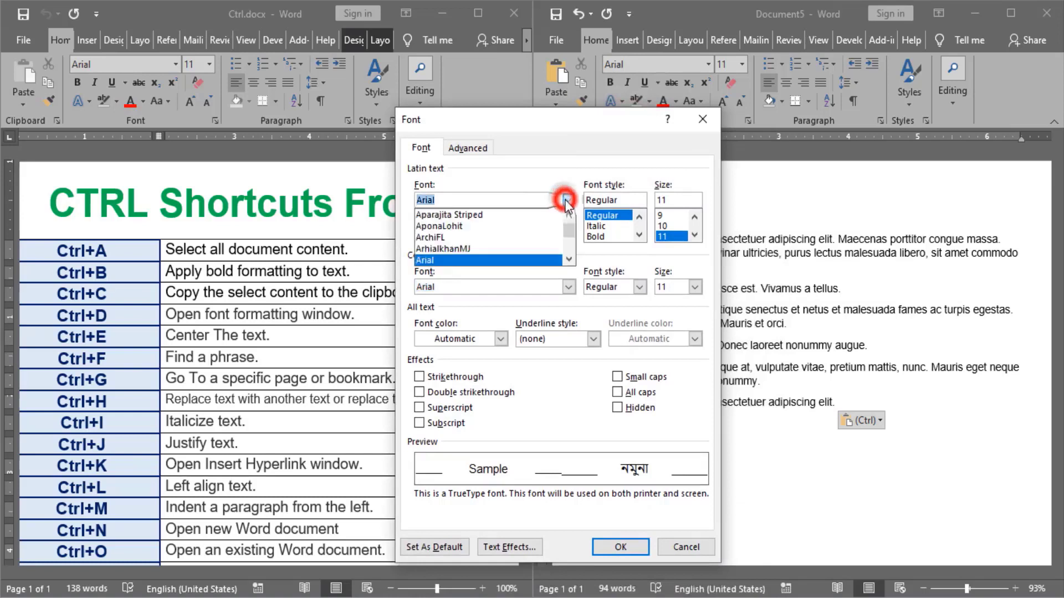
{"action": "left_click", "coordinate": [567, 159]}
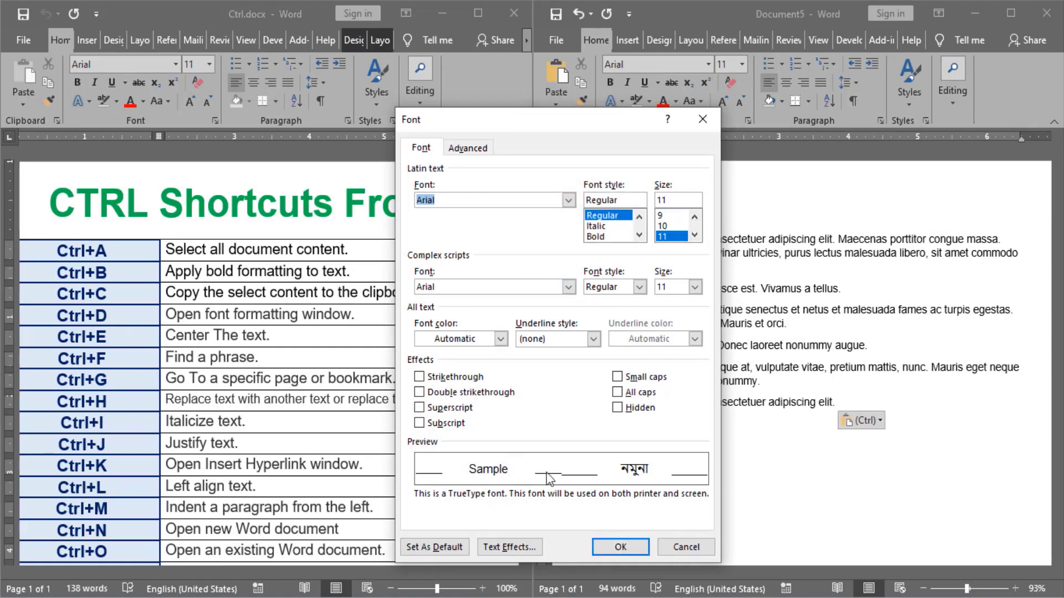
{"action": "left_click", "coordinate": [702, 119]}
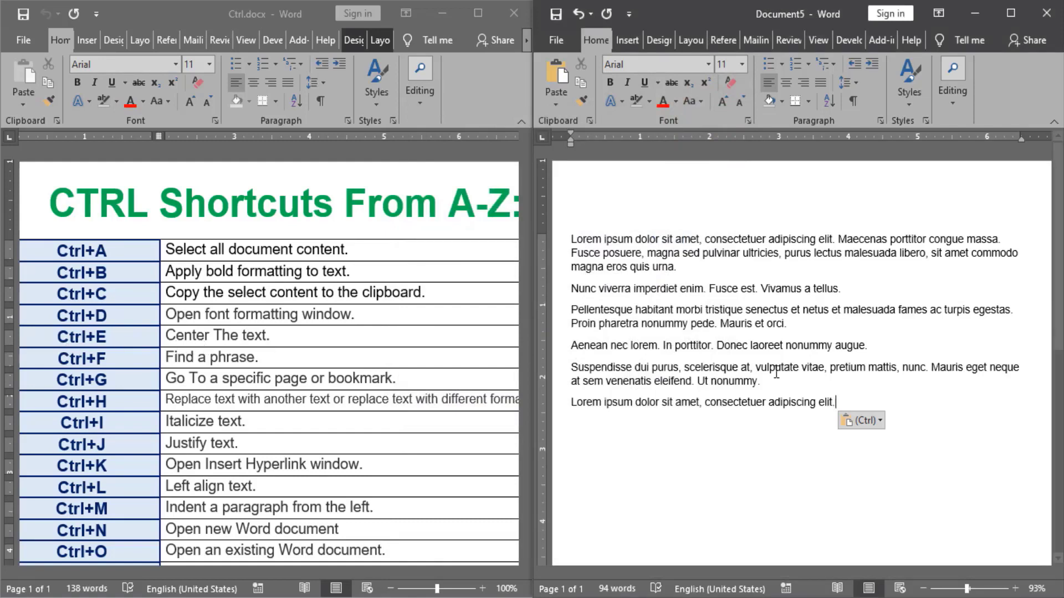
Center the paragraph "Aenean nec lorem. In porttitor. Donec laoreet nonummy augue." in the placeholder document.
{"action": "left_click", "coordinate": [828, 345]}
{"action": "left_click_drag", "start_coordinate": [878, 346], "coordinate": [580, 336]}
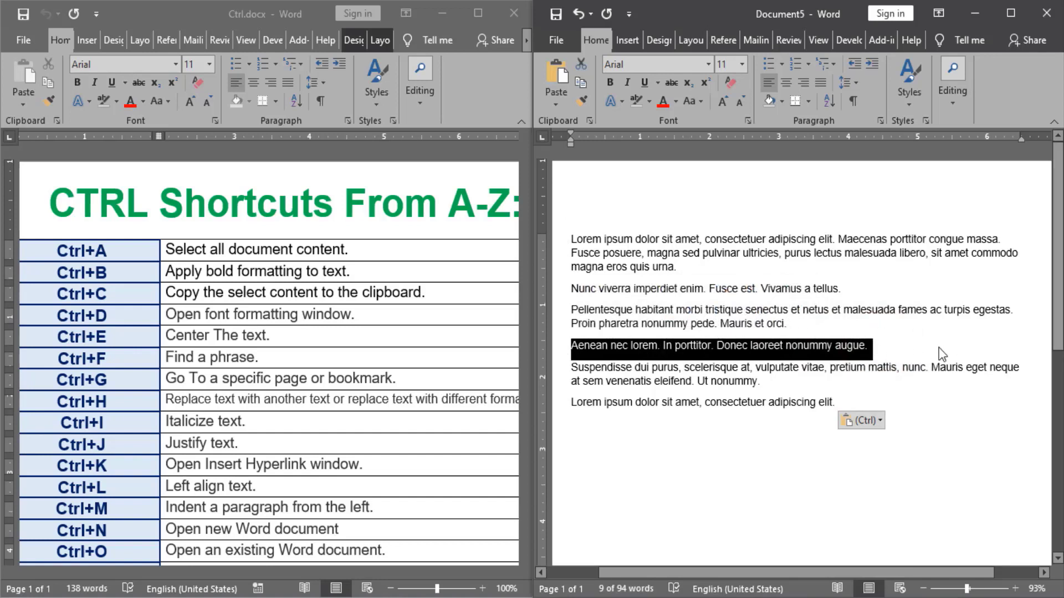
{"action": "key", "text": "ctrl+e"}
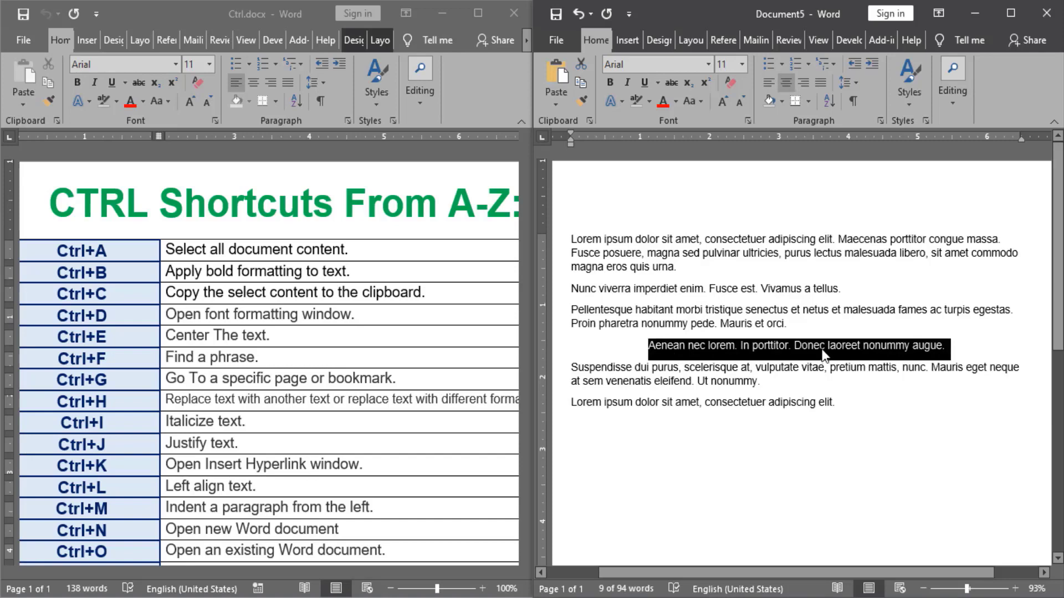
{"action": "left_click", "coordinate": [820, 346]}
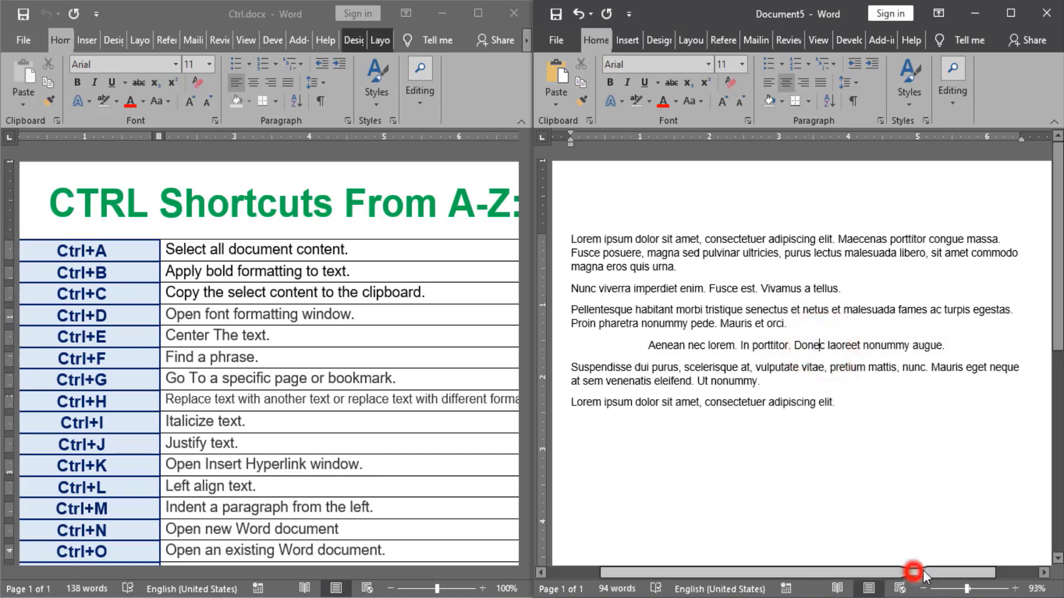
Center the first paragraph through its selected last line "magna eros quis urna", and undo that centering.
{"action": "mouse_move", "coordinate": [912, 573]}
{"action": "left_mouse_down"}
{"action": "mouse_move", "coordinate": [1033, 573]}
{"action": "mouse_move", "coordinate": [908, 573]}
{"action": "left_mouse_up"}
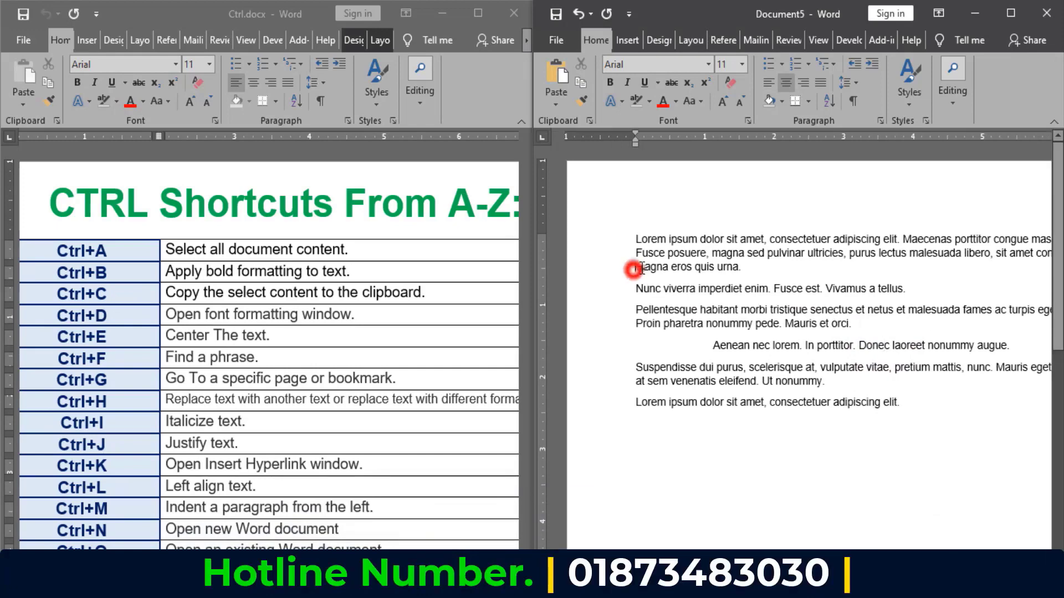
{"action": "left_click_drag", "start_coordinate": [637, 269], "coordinate": [740, 271]}
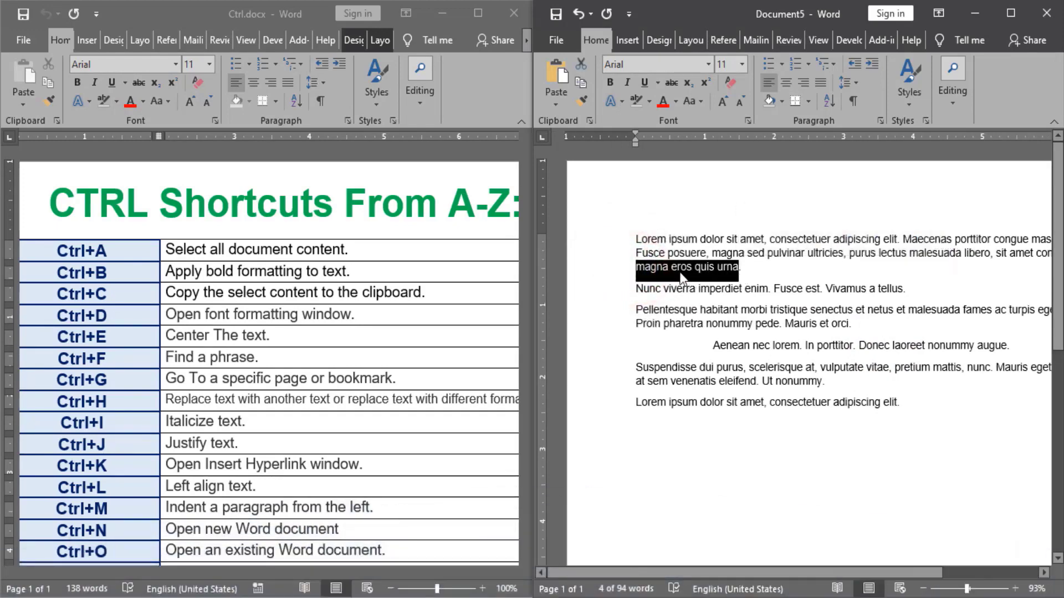
{"action": "key", "text": "ctrl+e"}
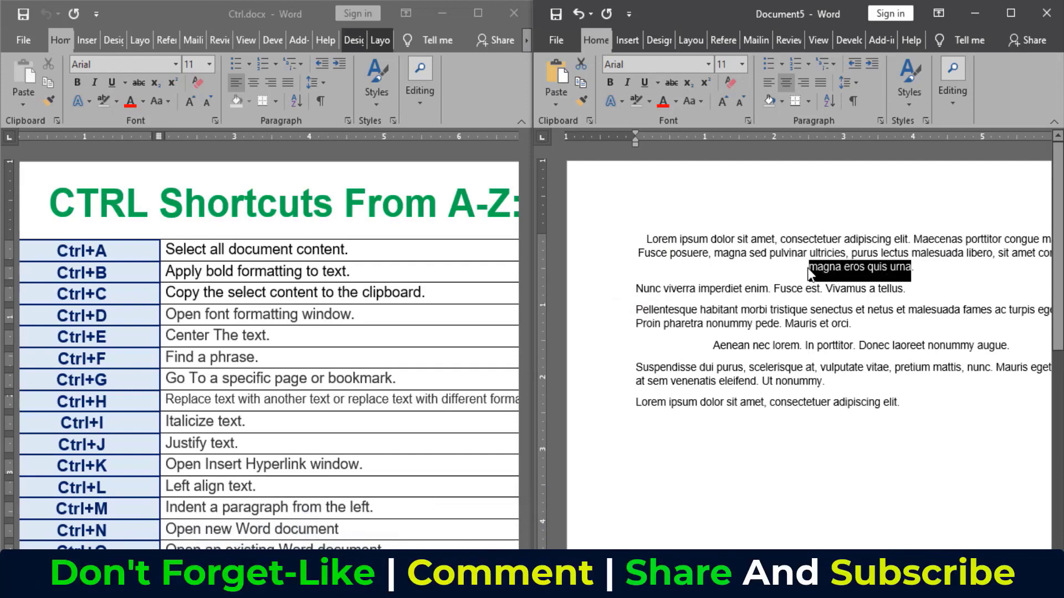
{"action": "key", "text": "ctrl+z"}
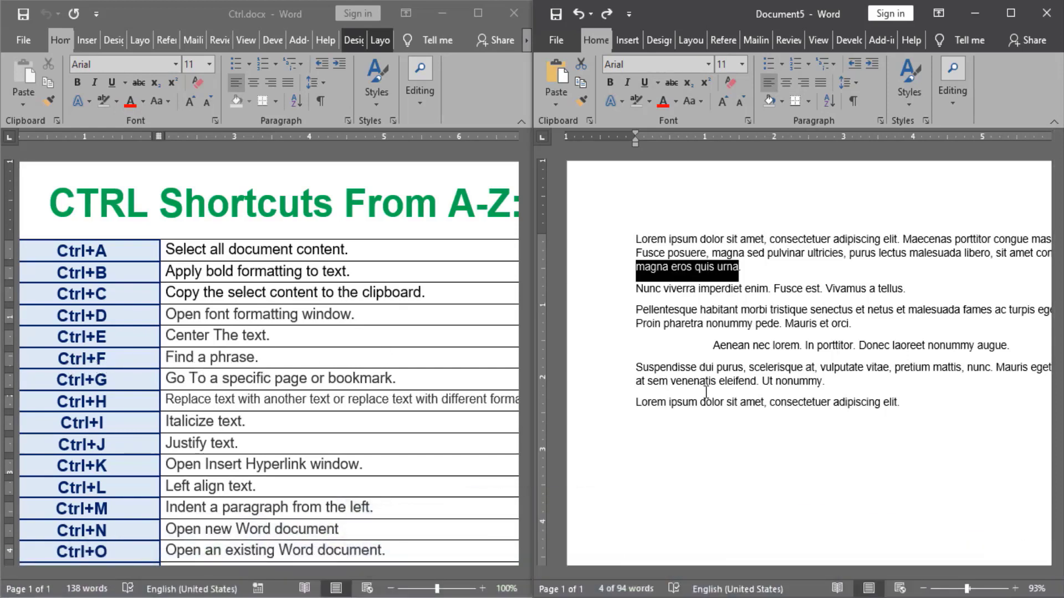
Search the placeholder document for the word "lorem", review the matches, and close the search.
{"action": "left_click", "coordinate": [909, 404]}
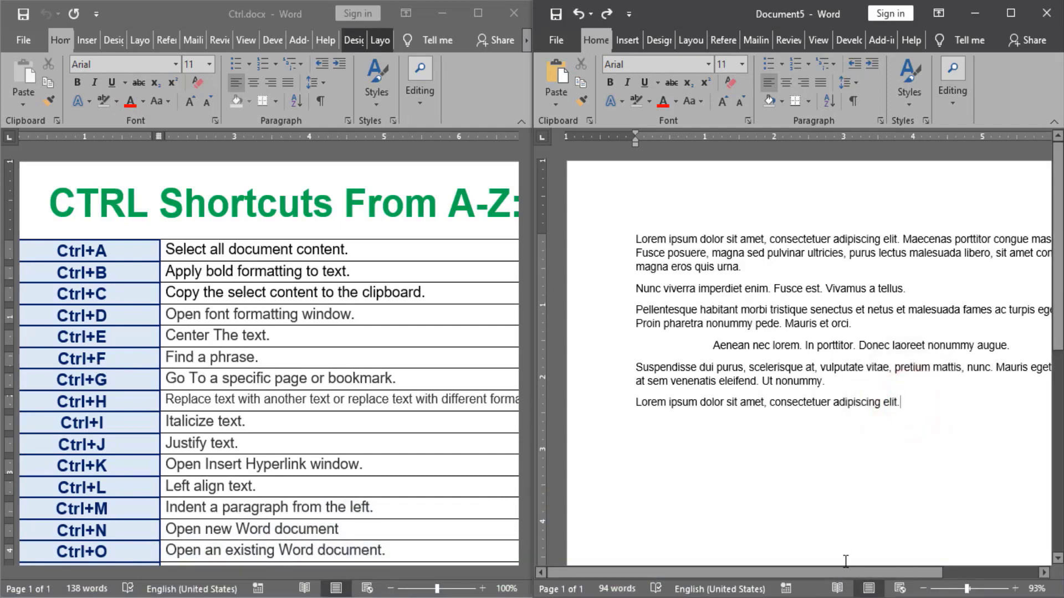
{"action": "left_click_drag", "start_coordinate": [833, 573], "coordinate": [897, 576]}
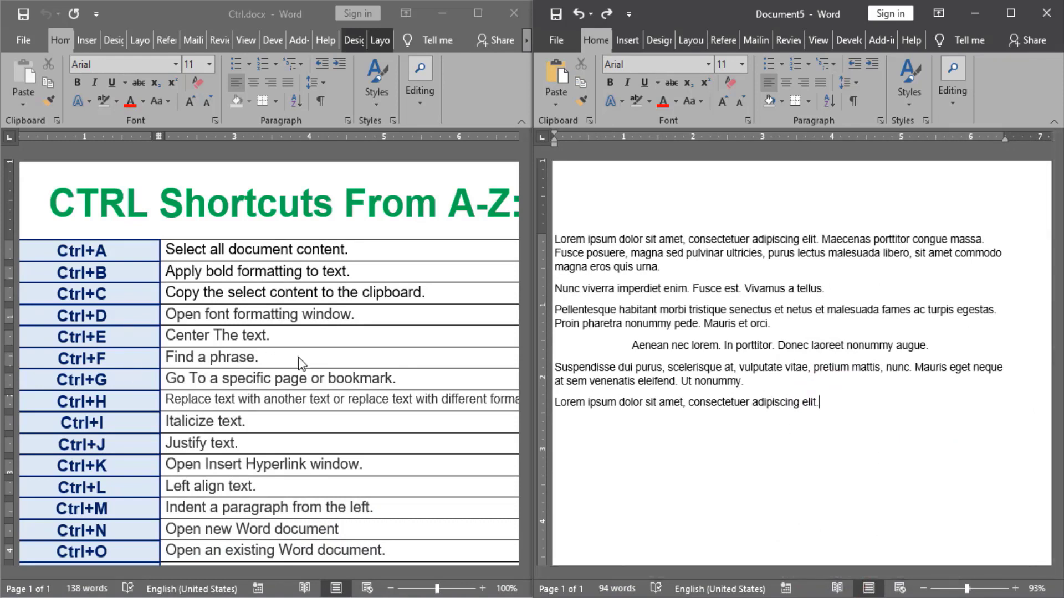
{"action": "left_click", "coordinate": [840, 405]}
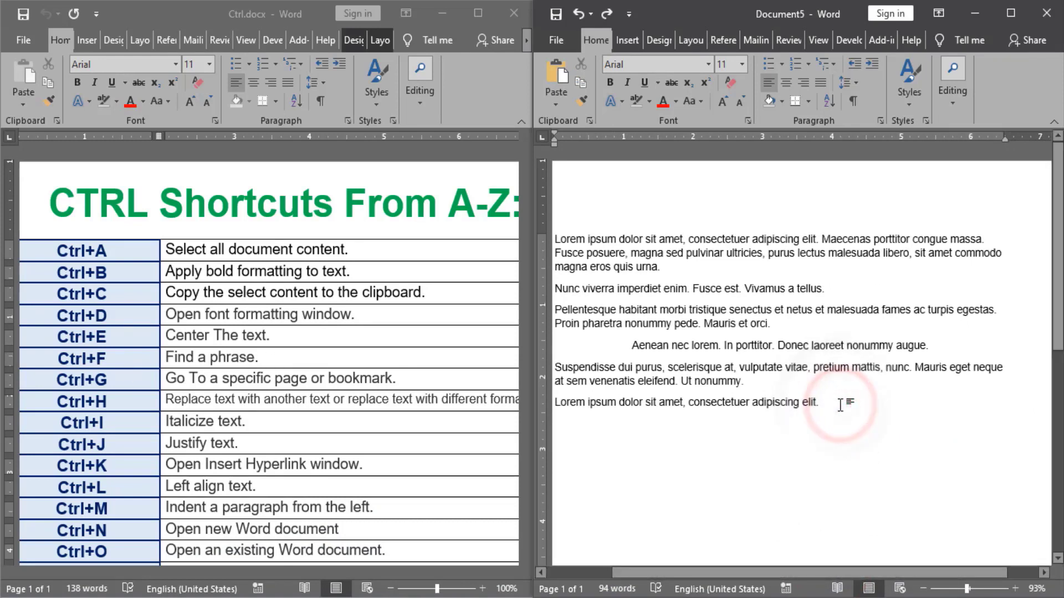
{"action": "key", "text": "ctrl+f"}
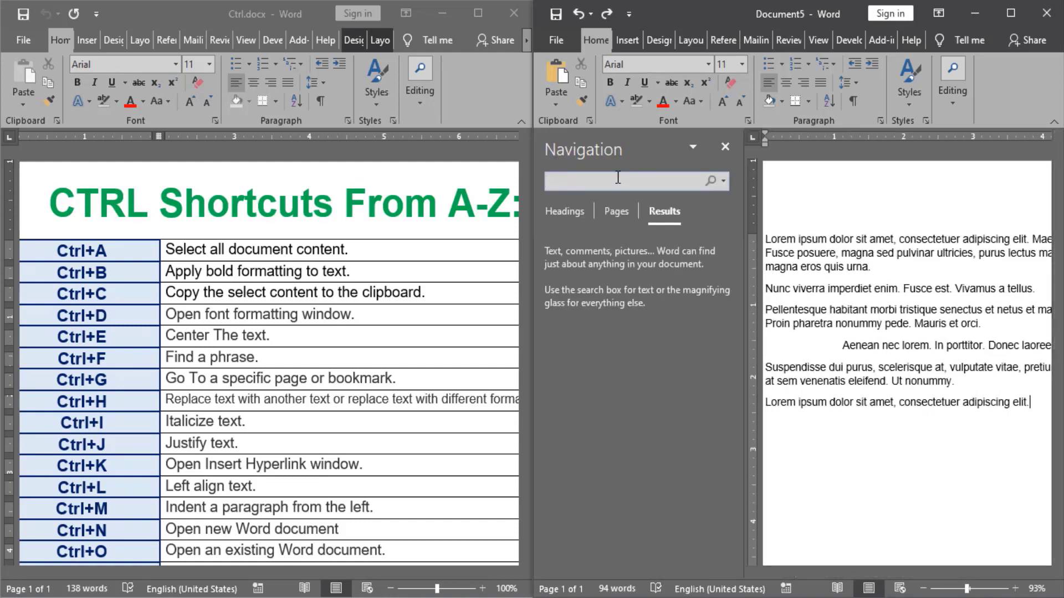
{"action": "type", "text": "lorem"}
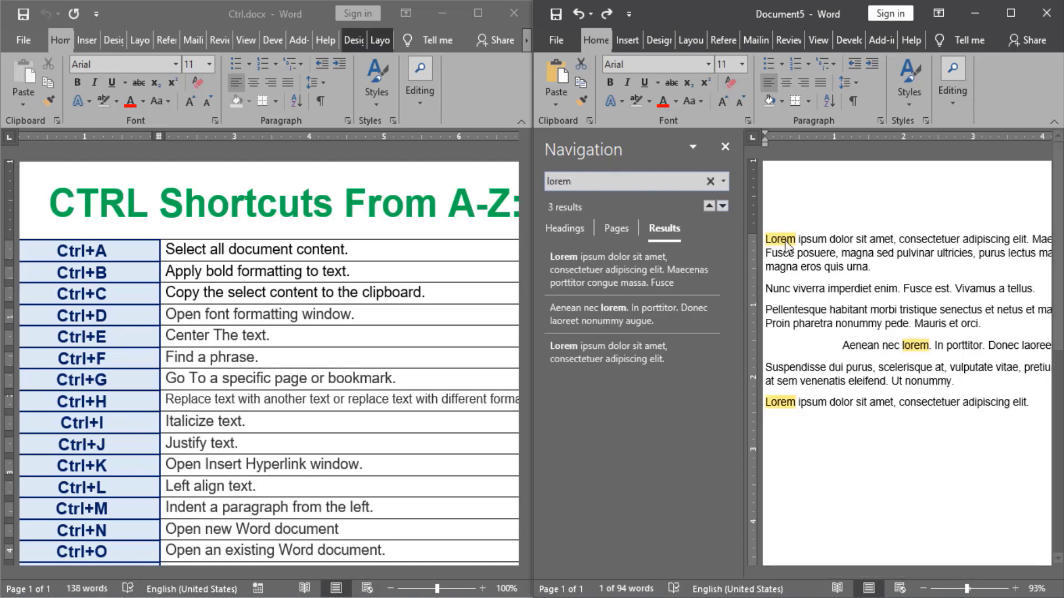
{"action": "left_click", "coordinate": [591, 181]}
{"action": "left_click_drag", "start_coordinate": [591, 181], "coordinate": [546, 181]}
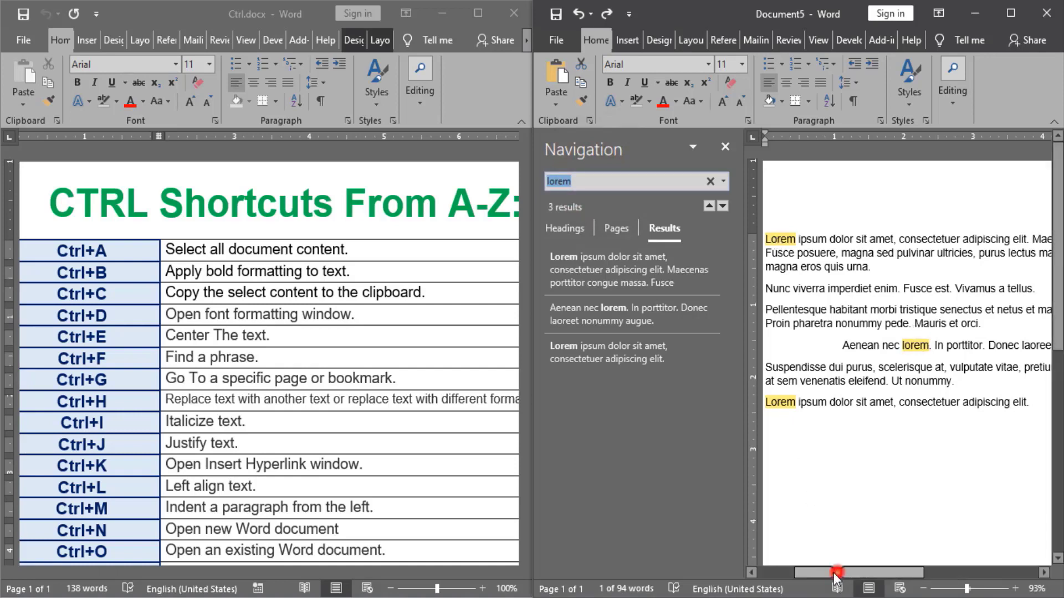
{"action": "left_click_drag", "start_coordinate": [840, 572], "coordinate": [791, 570]}
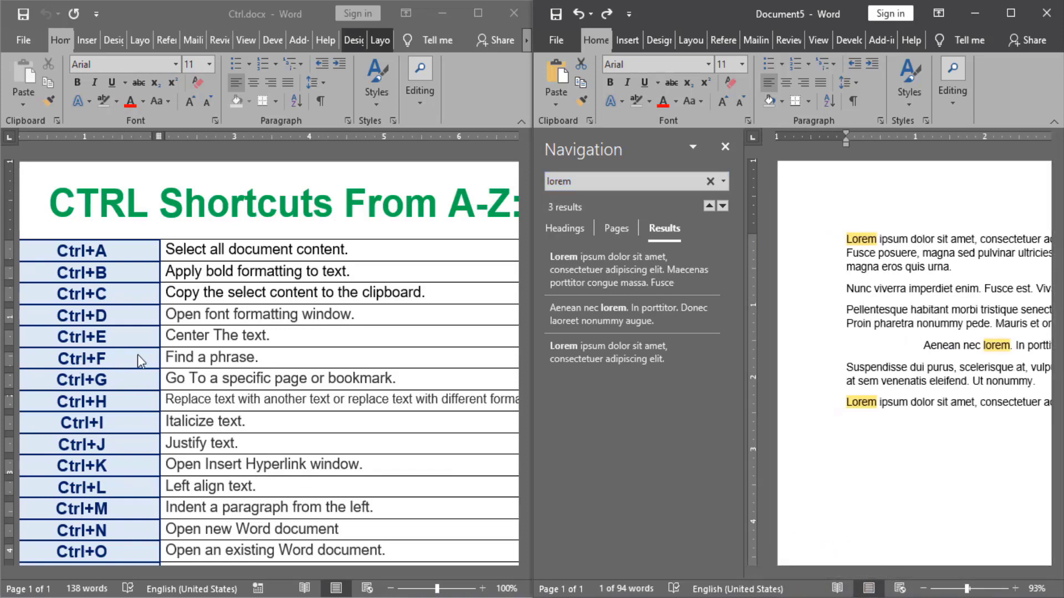
{"action": "left_click", "coordinate": [725, 148]}
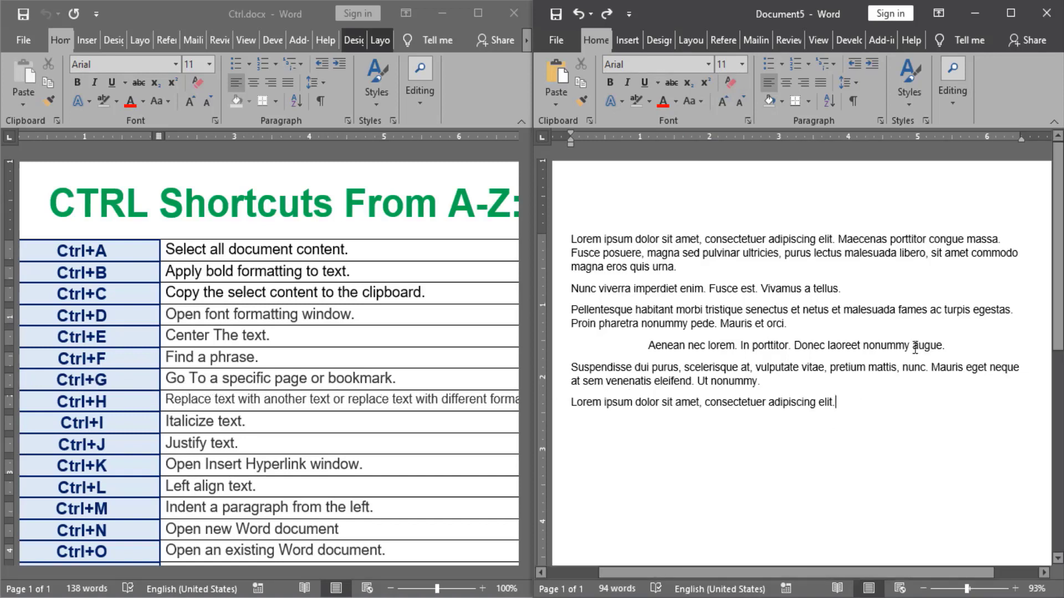
Open Go To for the placeholder document, look through targets such as Page, Section, Line, Bookmark and Object, and close it.
{"action": "scroll", "coordinate": [1059, 283], "scroll_direction": "down", "scroll_amount": 3}
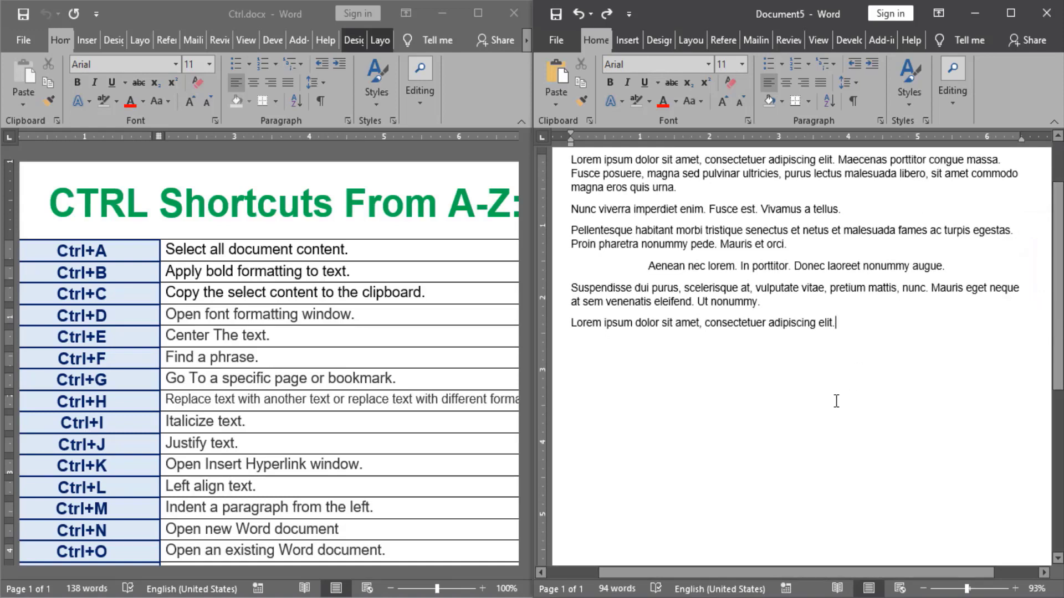
{"action": "key", "text": "ctrl+g"}
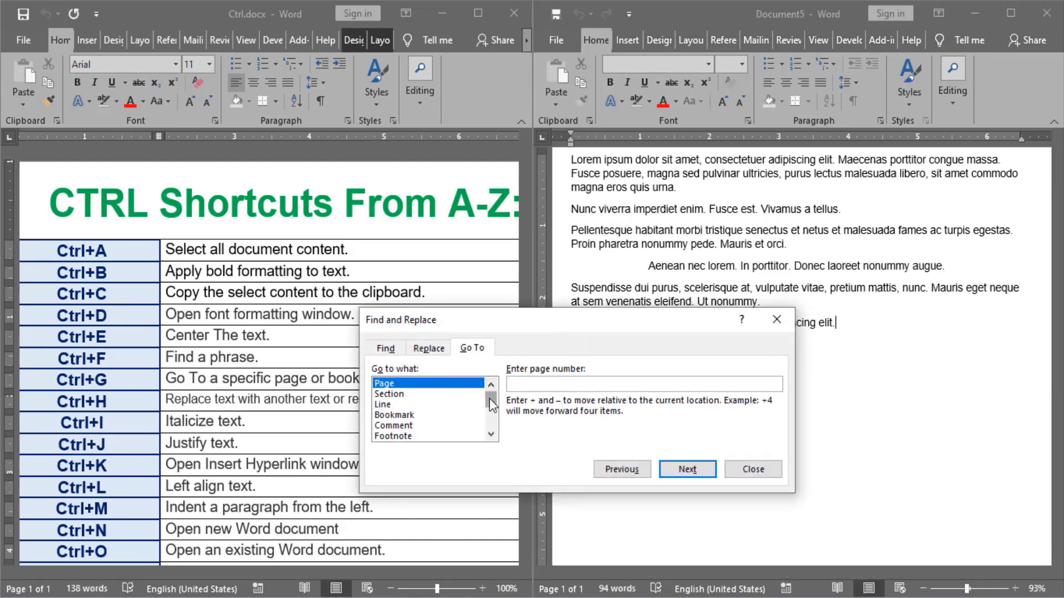
{"action": "left_click_drag", "start_coordinate": [490, 398], "coordinate": [491, 365]}
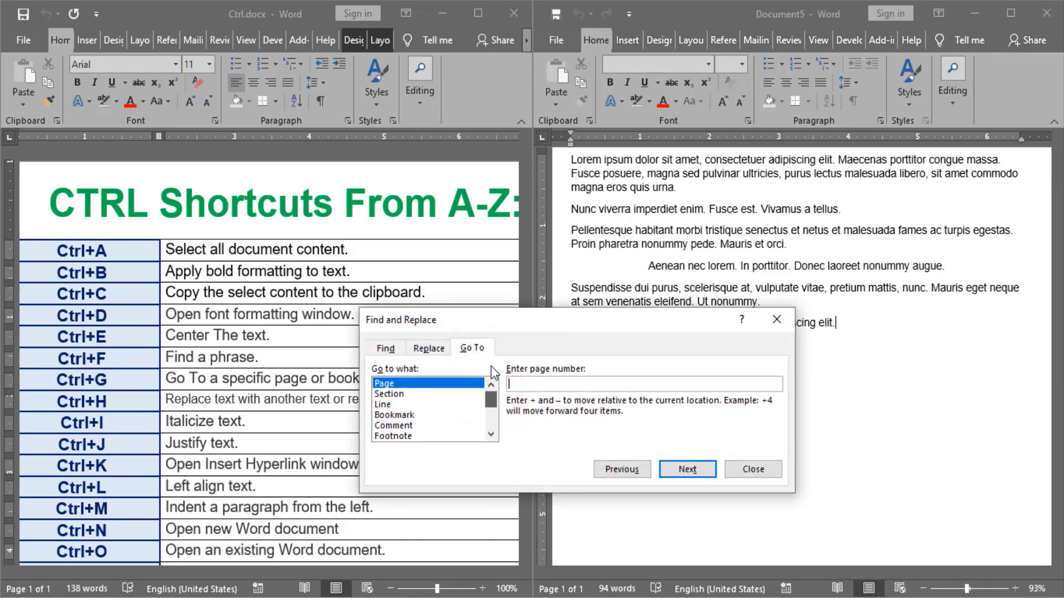
{"action": "left_click", "coordinate": [393, 384]}
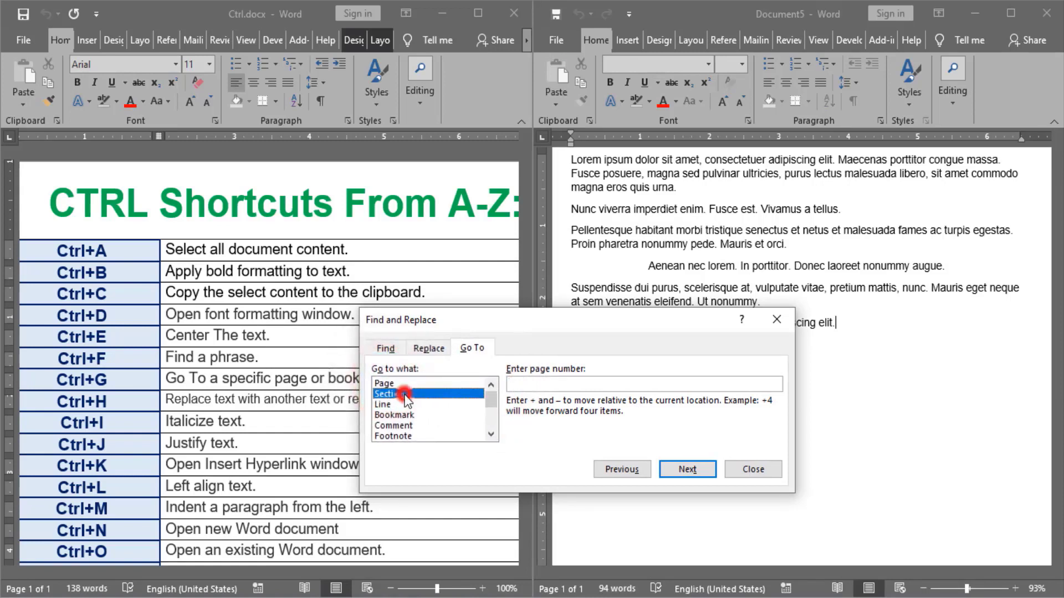
{"action": "left_click", "coordinate": [391, 394]}
{"action": "left_click", "coordinate": [404, 406]}
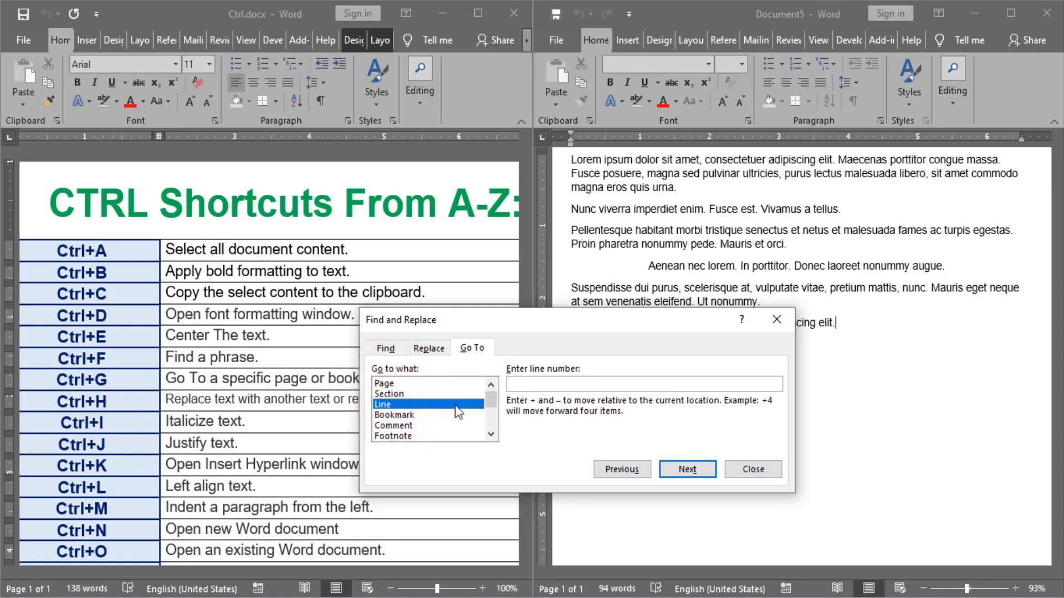
{"action": "left_click", "coordinate": [417, 416]}
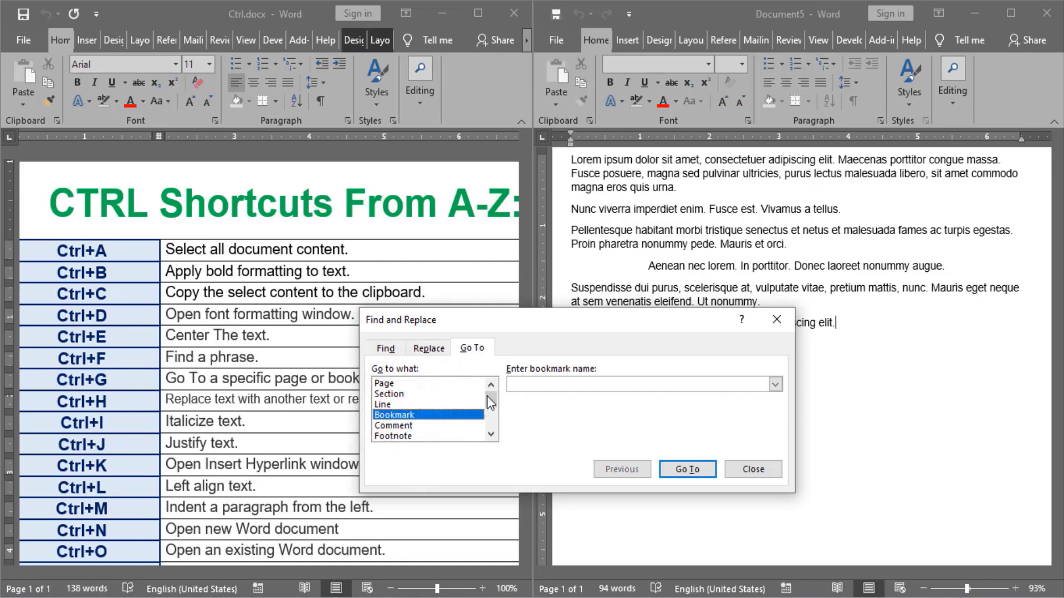
{"action": "left_click_drag", "start_coordinate": [491, 399], "coordinate": [492, 429]}
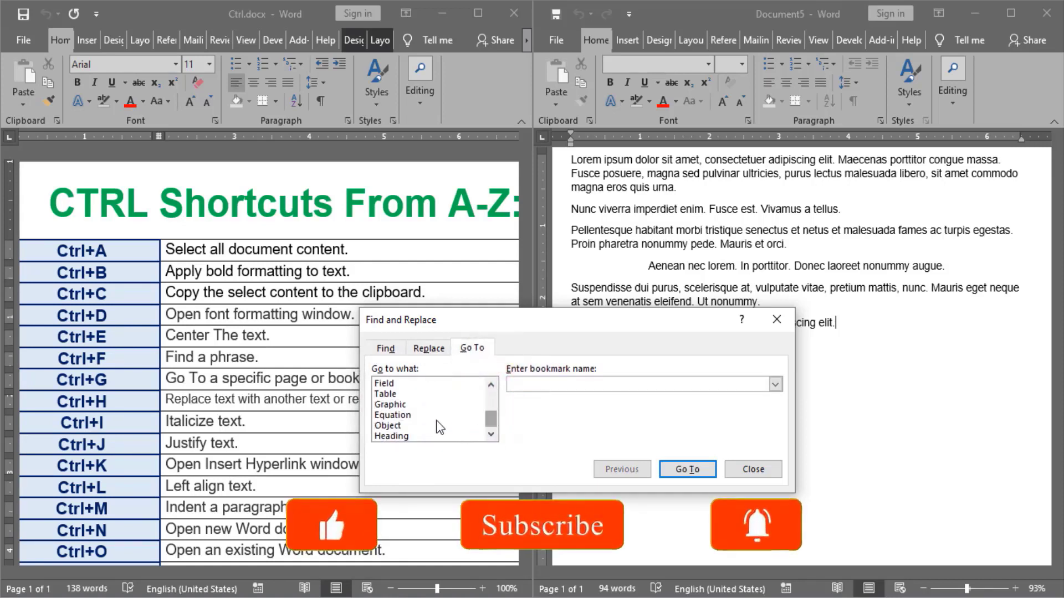
{"action": "left_click", "coordinate": [443, 425]}
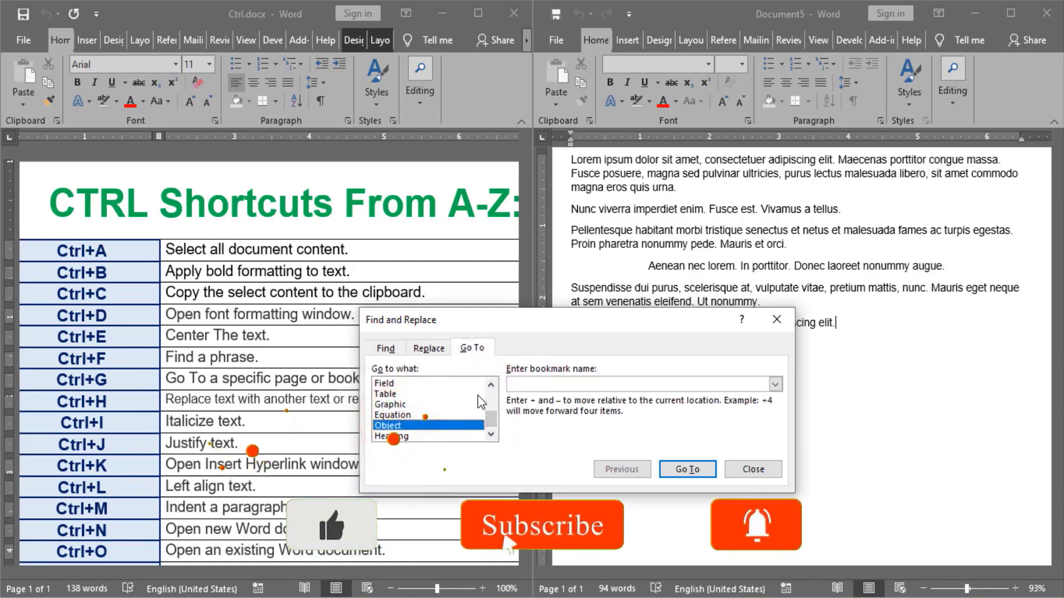
{"action": "left_click_drag", "start_coordinate": [545, 318], "coordinate": [558, 284]}
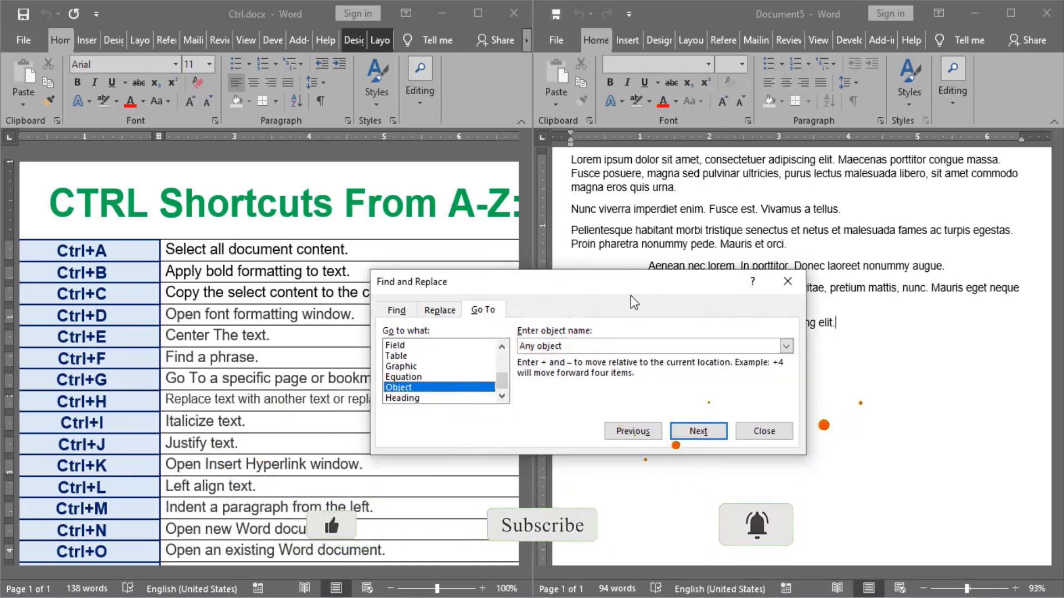
{"action": "left_click", "coordinate": [783, 283]}
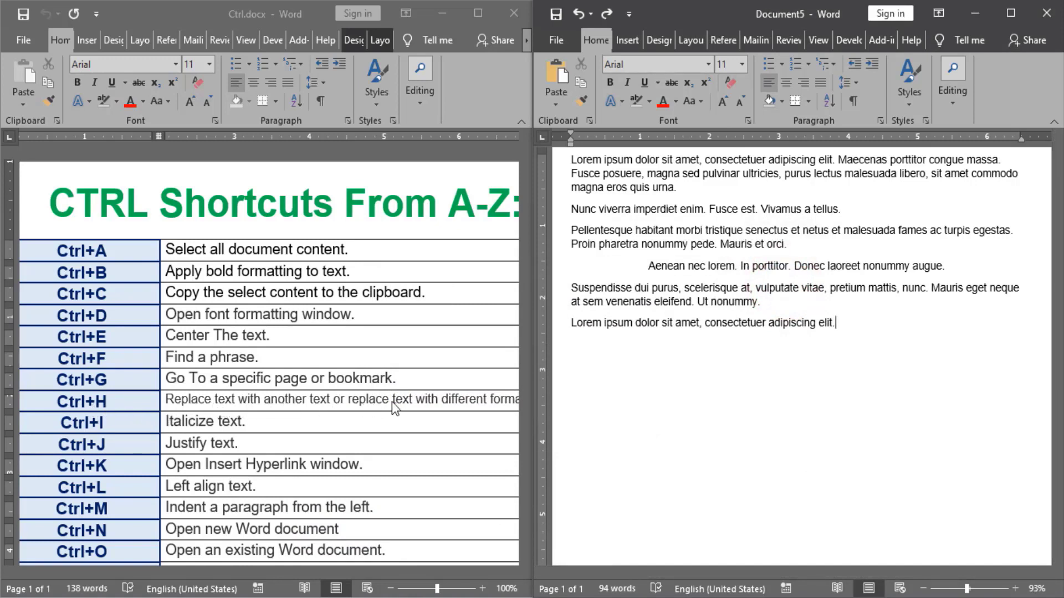
Open Find and Replace on its replacement options for the placeholder document, and place the dialog clear of the text.
{"action": "left_click", "coordinate": [480, 400]}
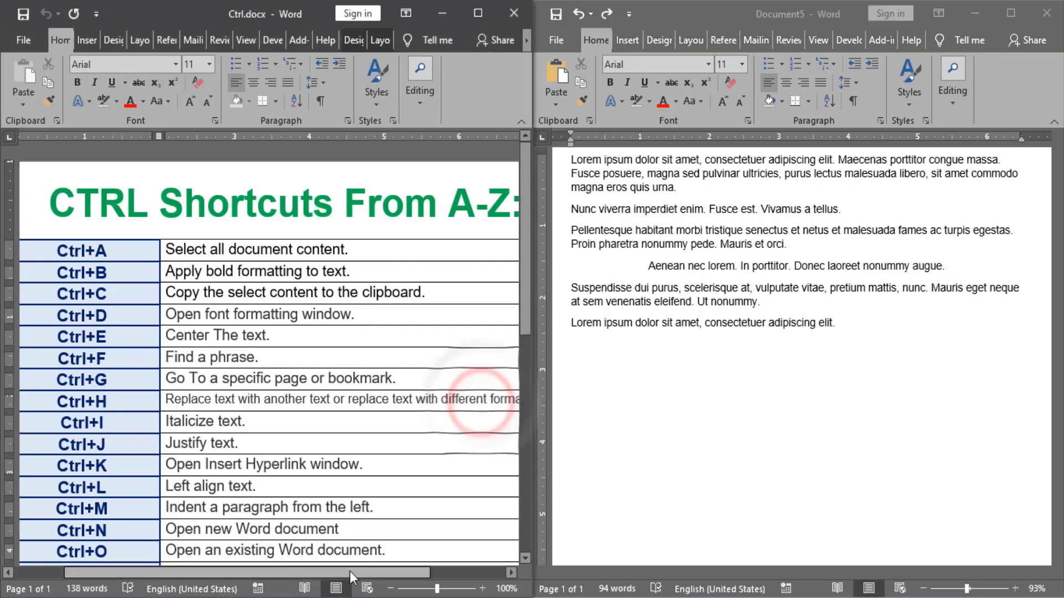
{"action": "left_click_drag", "start_coordinate": [350, 571], "coordinate": [318, 589]}
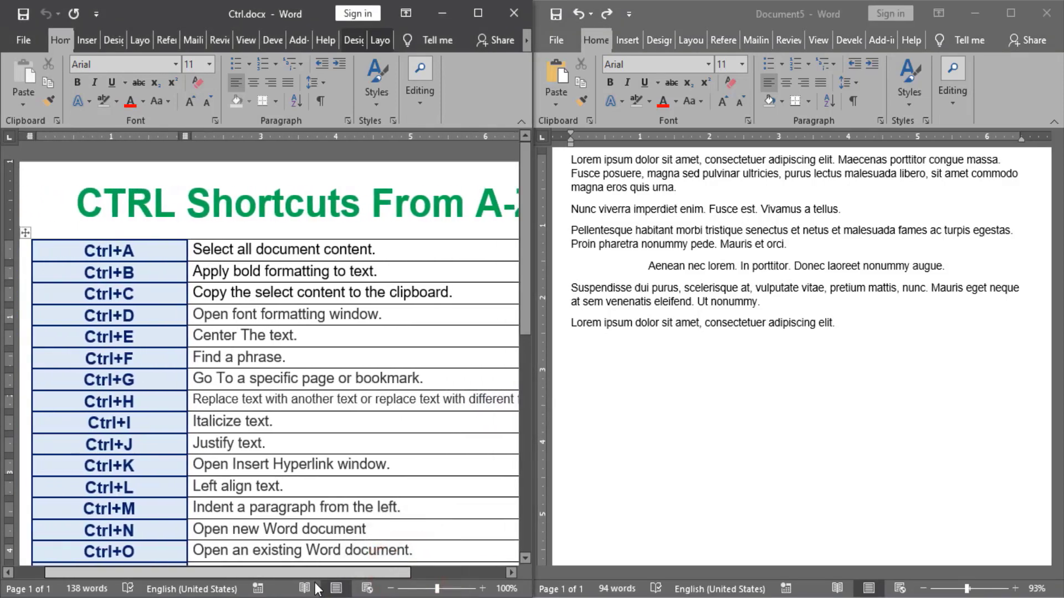
{"action": "left_click", "coordinate": [849, 327]}
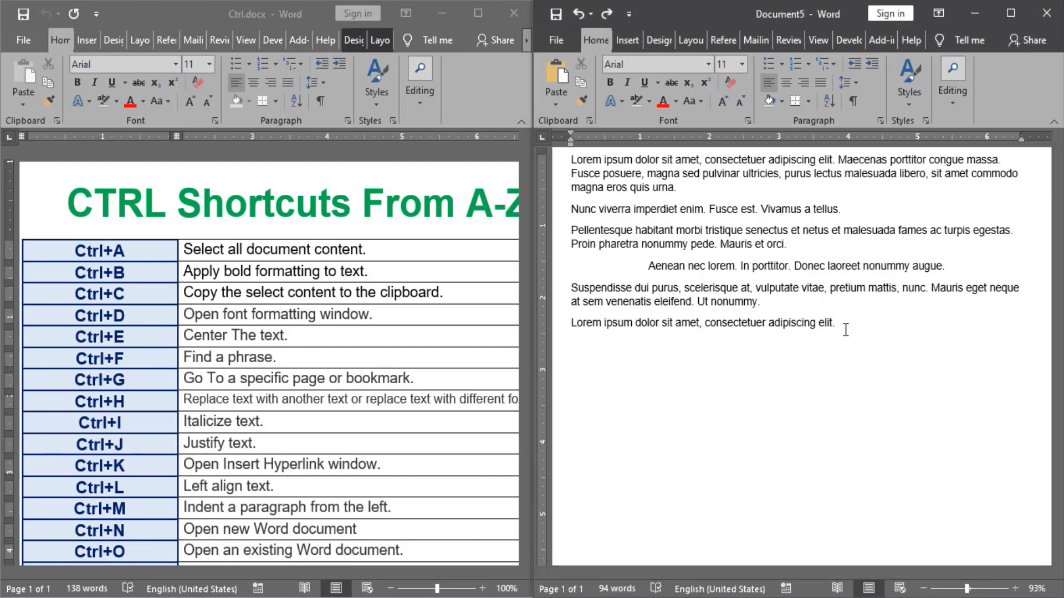
{"action": "key", "text": "ctrl+h"}
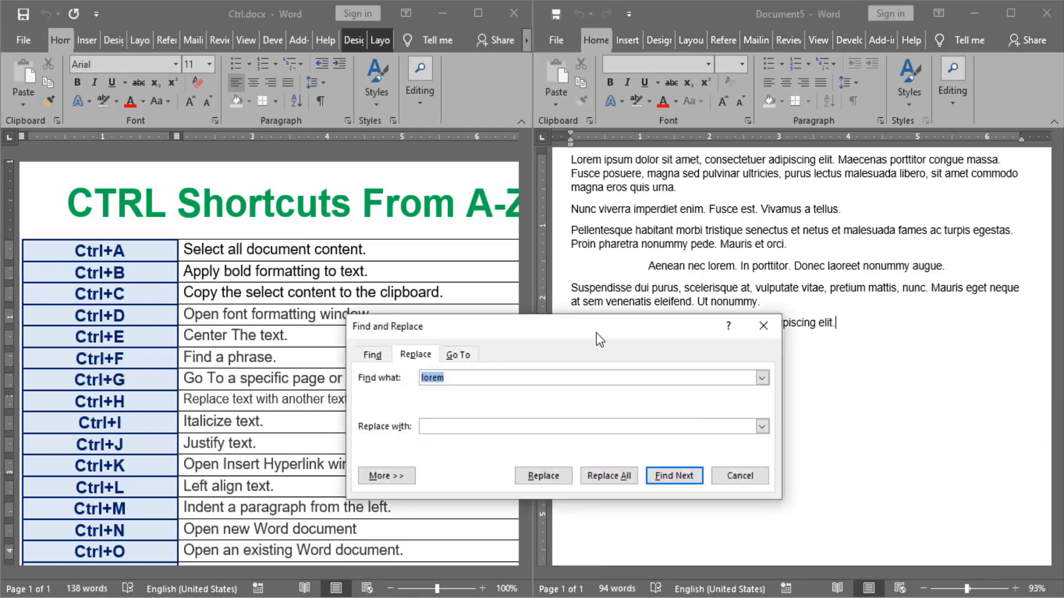
{"action": "left_click_drag", "start_coordinate": [596, 333], "coordinate": [373, 245]}
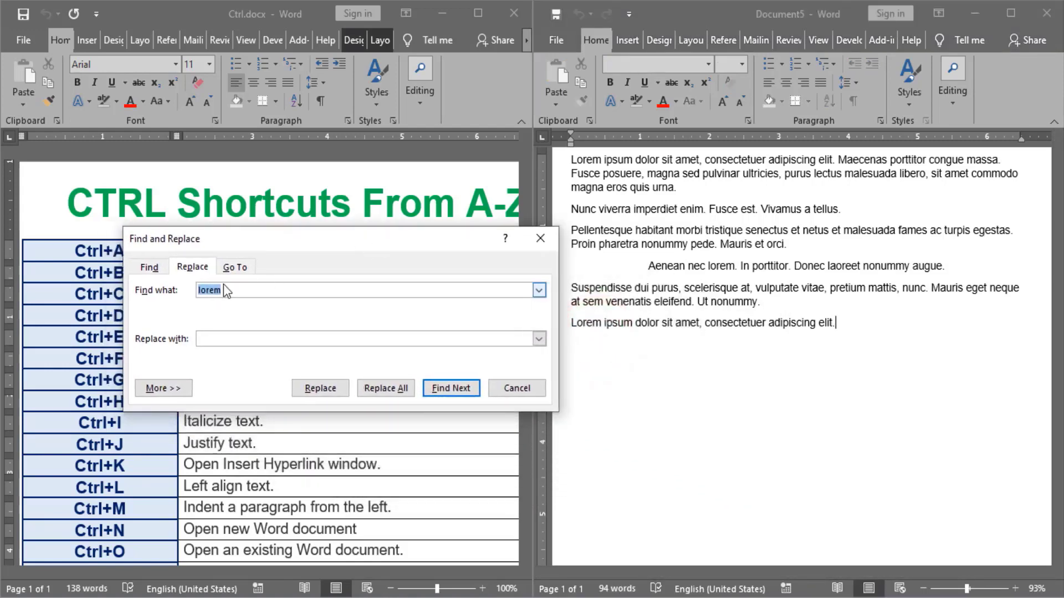
{"action": "left_click", "coordinate": [188, 267]}
{"action": "left_click", "coordinate": [240, 291]}
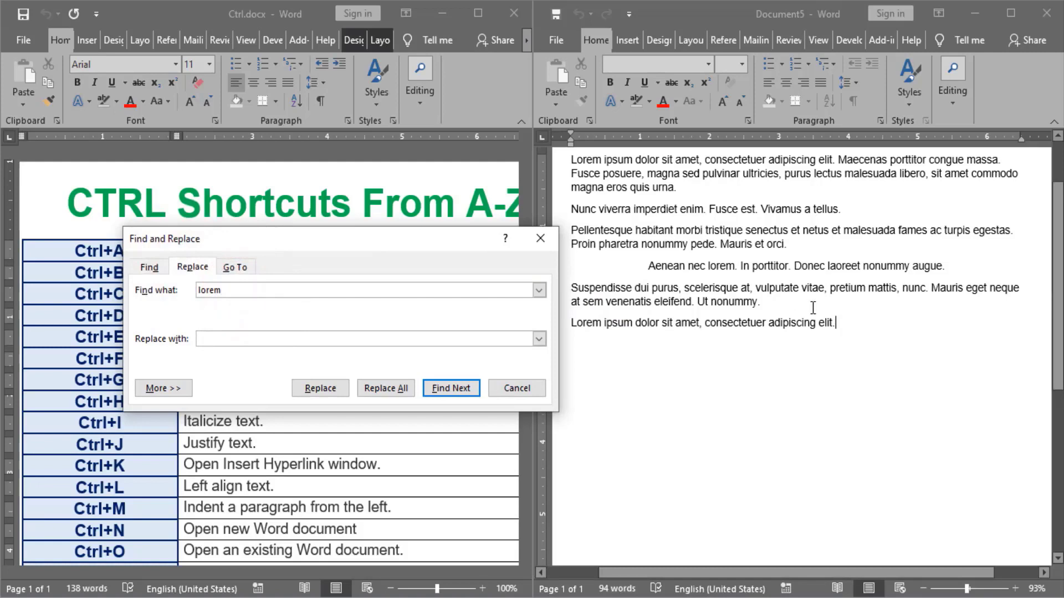
Find the word "tellus" in the placeholder document from the Find and Replace dialog.
{"action": "left_click", "coordinate": [808, 208]}
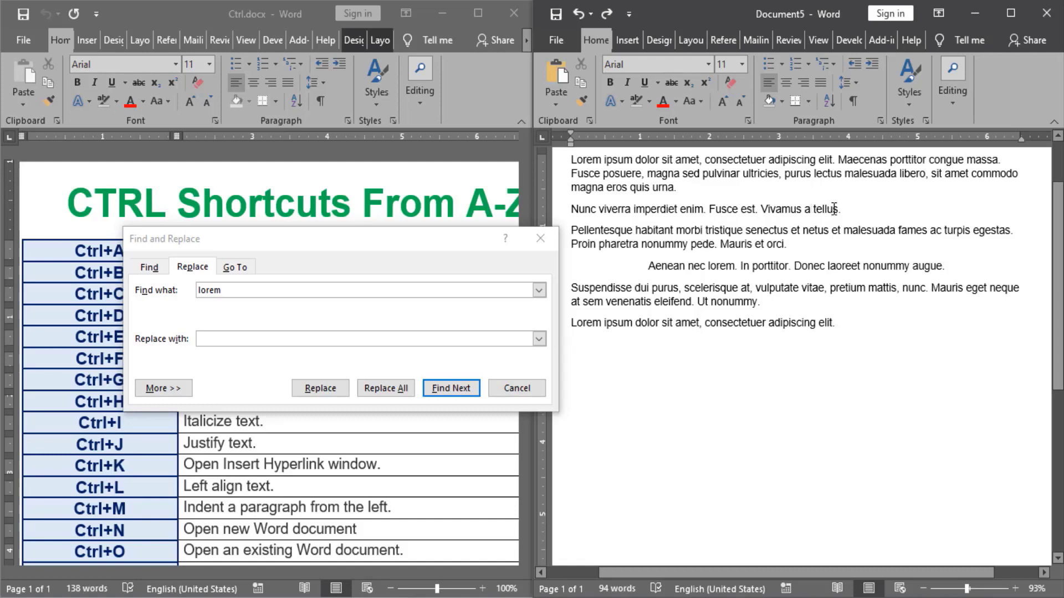
{"action": "left_click_drag", "start_coordinate": [395, 232], "coordinate": [456, 284]}
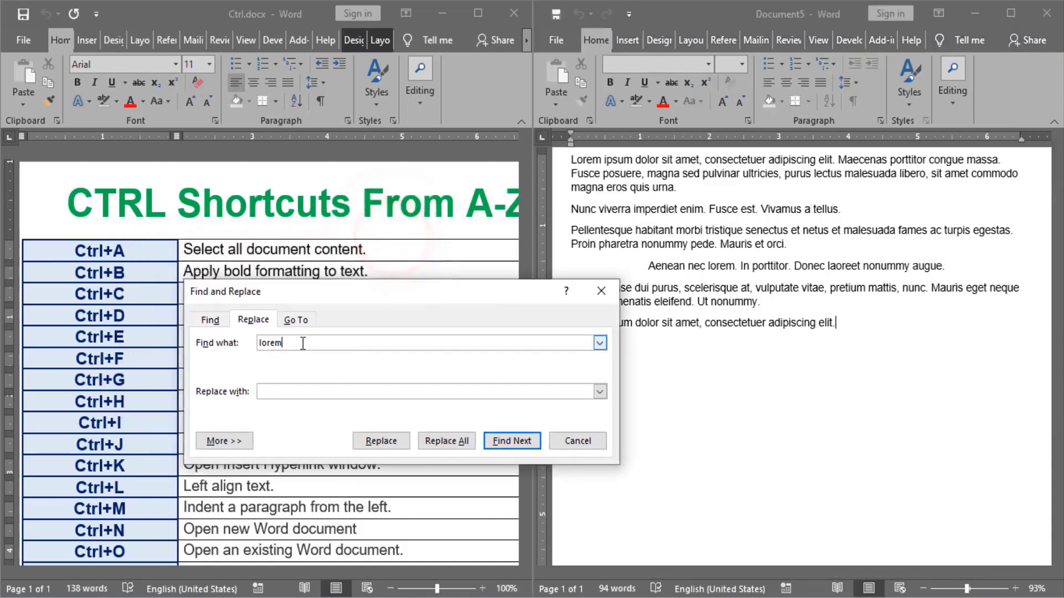
{"action": "left_click_drag", "start_coordinate": [301, 344], "coordinate": [239, 346]}
{"action": "type", "text": "tellus"}
{"action": "left_click", "coordinate": [273, 393]}
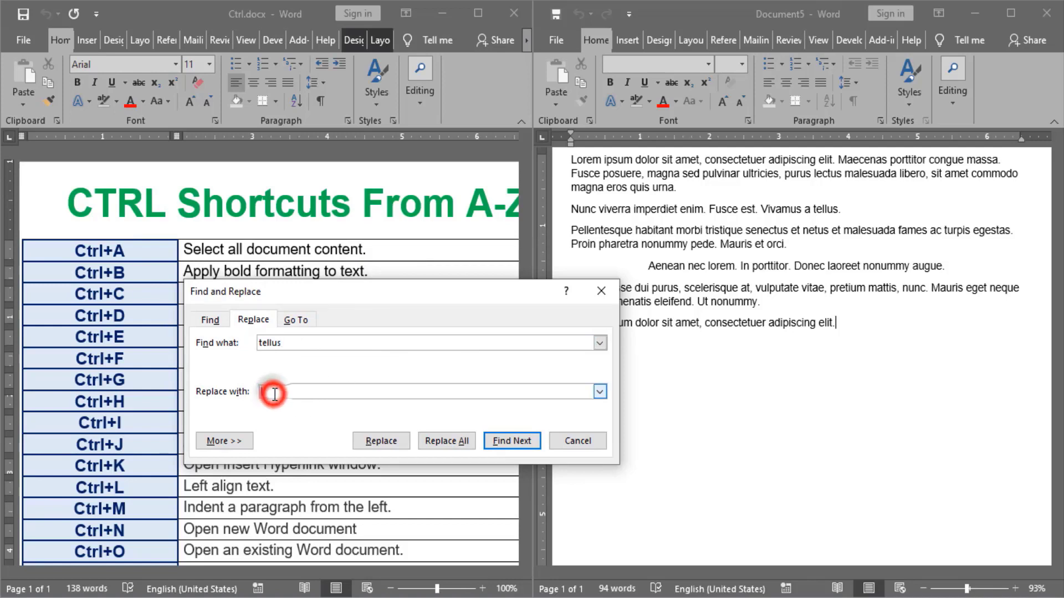
{"action": "left_click", "coordinate": [507, 441]}
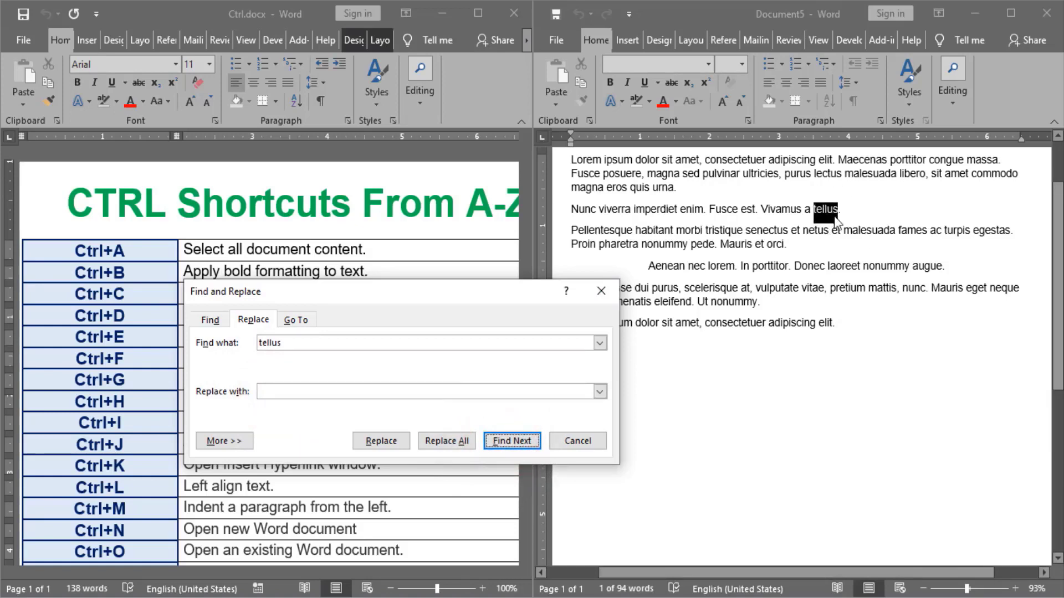
Find "lorem" and replace its occurrence in the centered paragraph with "Awal Creative".
{"action": "double_click", "coordinate": [277, 343]}
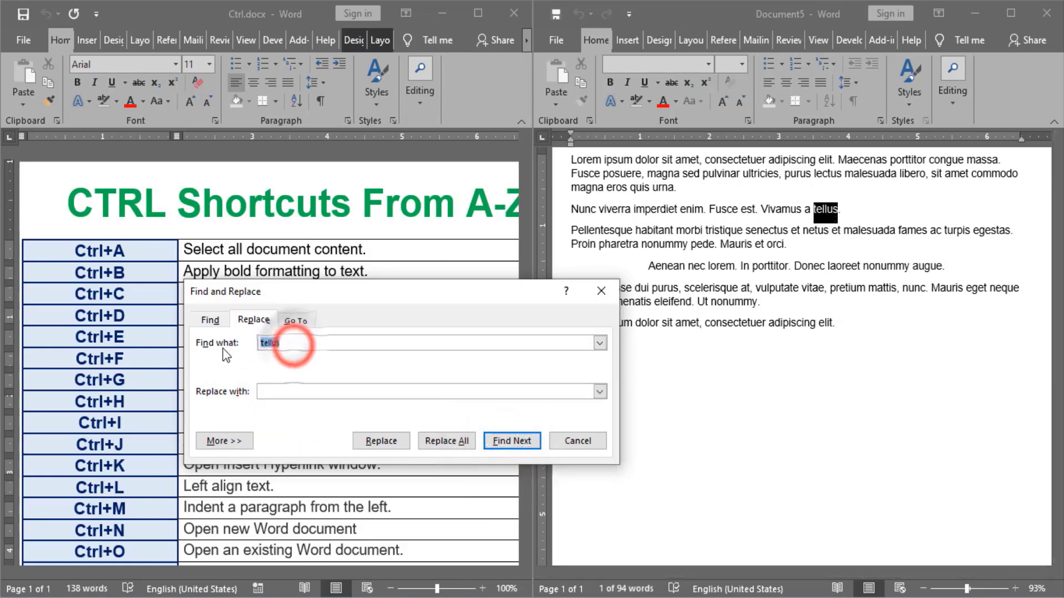
{"action": "type", "text": "lorem"}
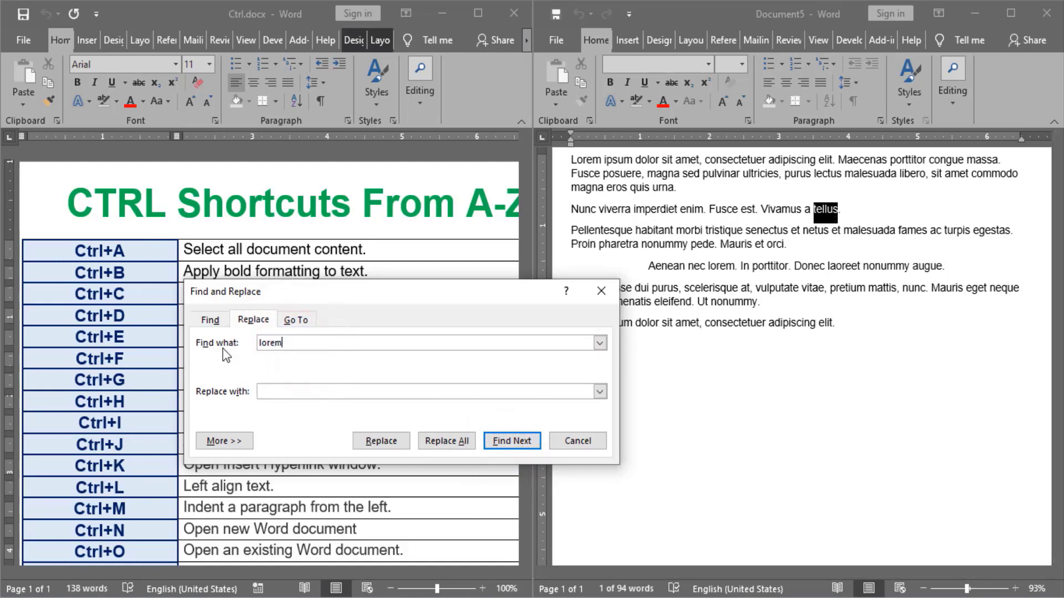
{"action": "left_click", "coordinate": [513, 441]}
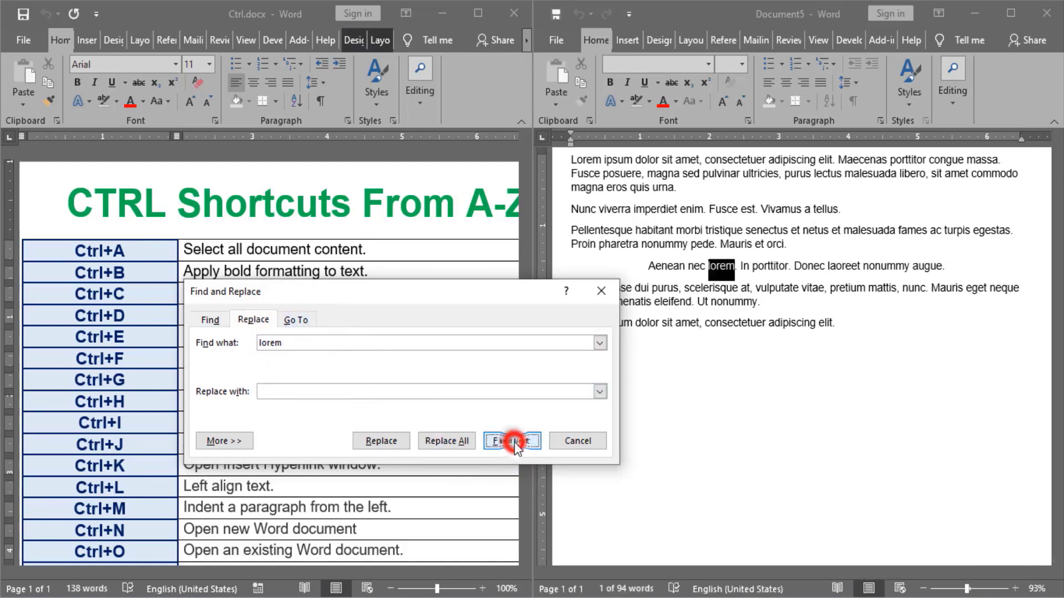
{"action": "left_click_drag", "start_coordinate": [518, 296], "coordinate": [365, 297]}
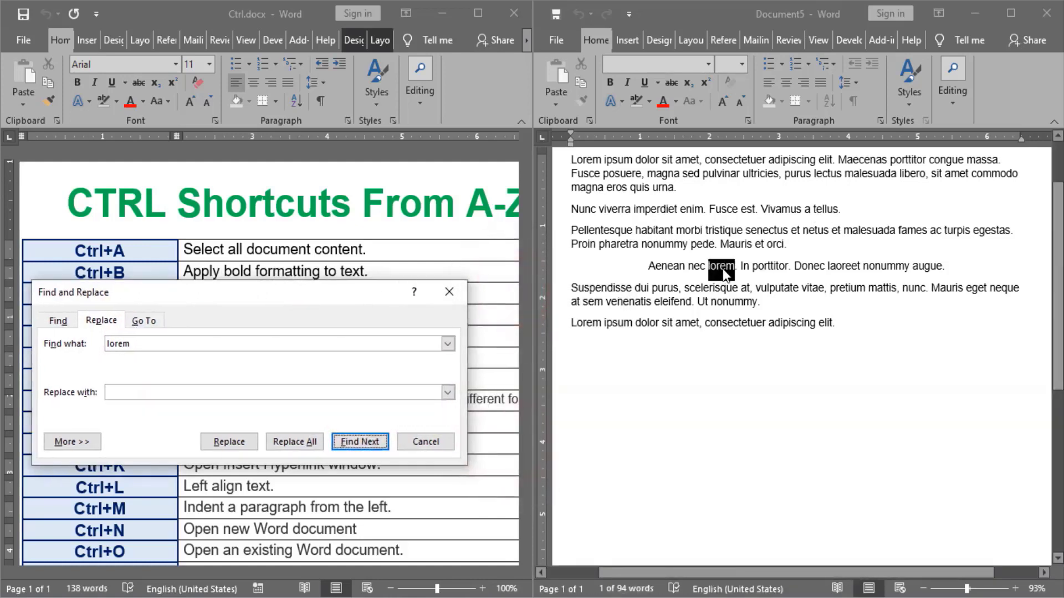
{"action": "left_click_drag", "start_coordinate": [301, 292], "coordinate": [458, 340]}
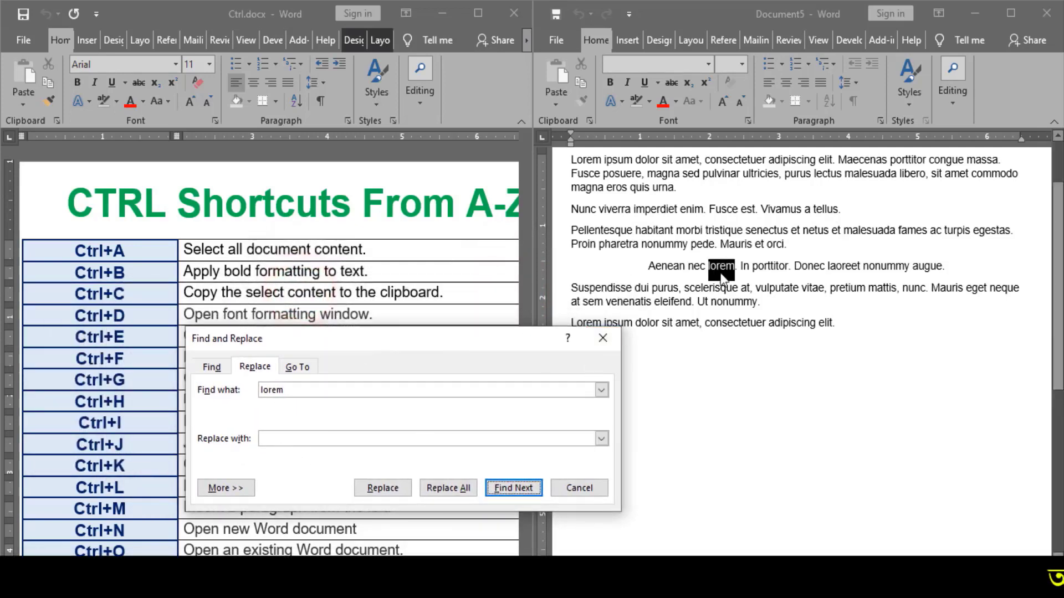
{"action": "left_click", "coordinate": [288, 437]}
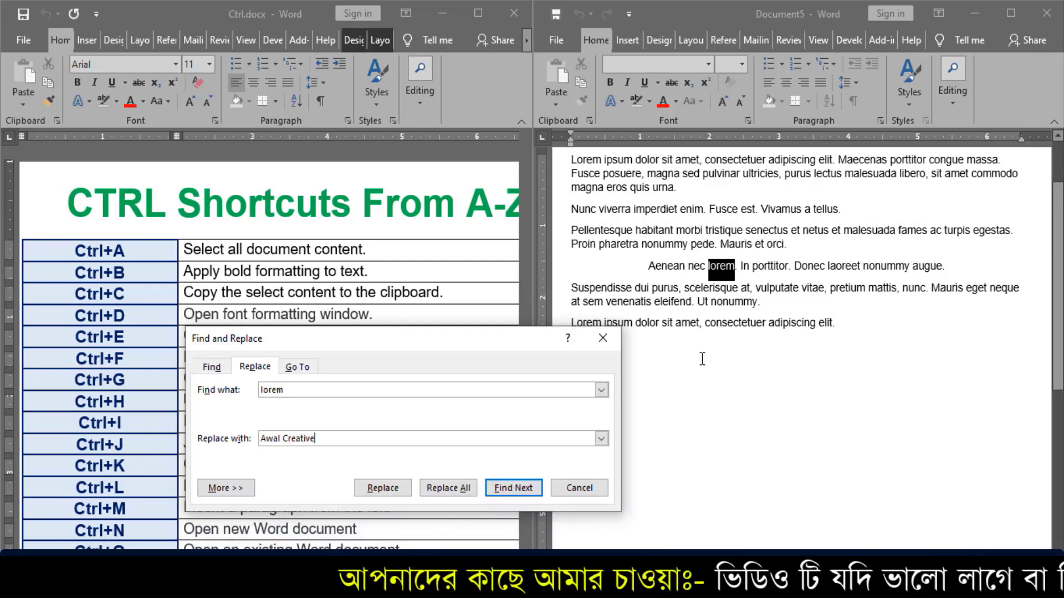
{"action": "left_click", "coordinate": [391, 490]}
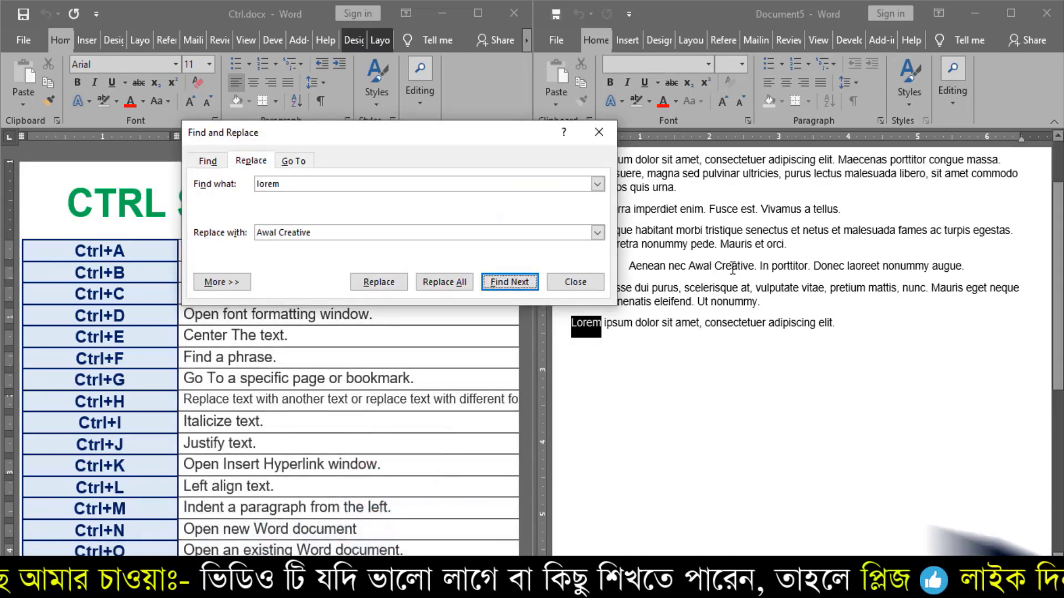
Replace all remaining occurrences of "lorem" with "Awal Creative" and close Find and Replace.
{"action": "left_click", "coordinate": [437, 282]}
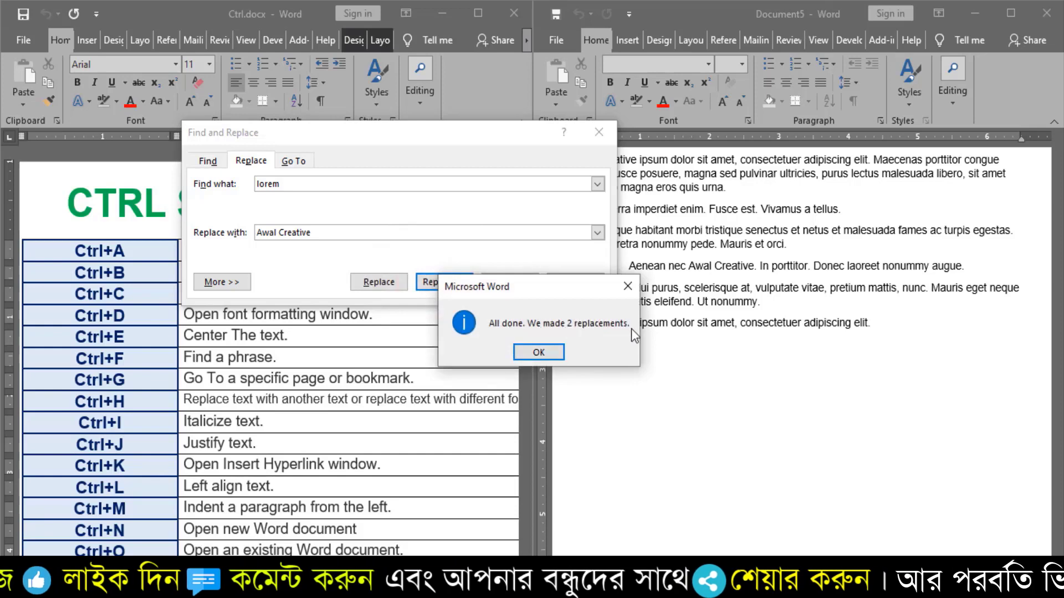
{"action": "left_click", "coordinate": [530, 351]}
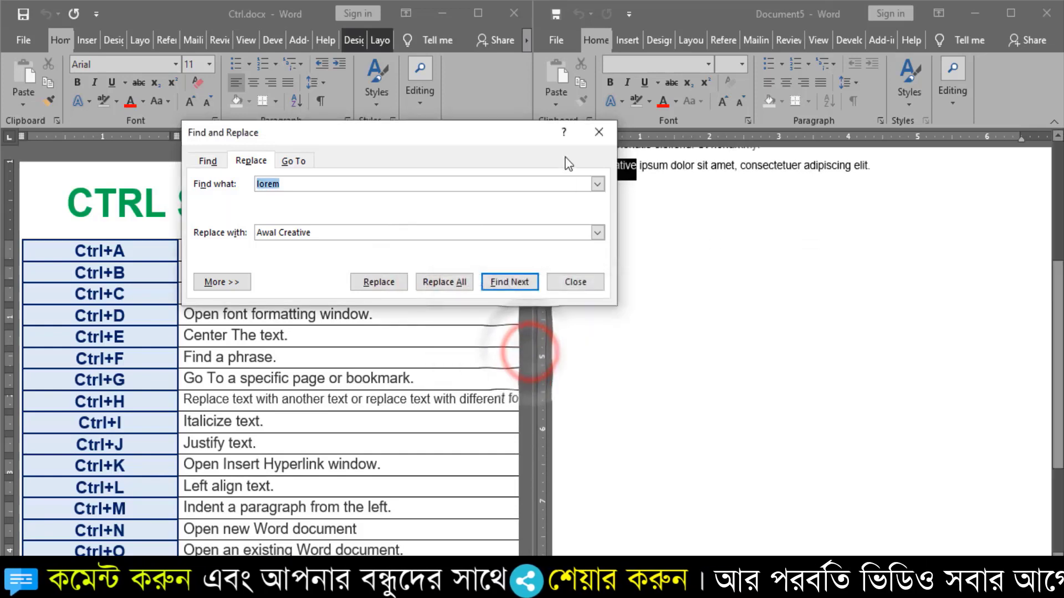
{"action": "left_click", "coordinate": [598, 132]}
{"action": "left_click", "coordinate": [1056, 355]}
{"action": "left_click_drag", "start_coordinate": [1058, 332], "coordinate": [1056, 225]}
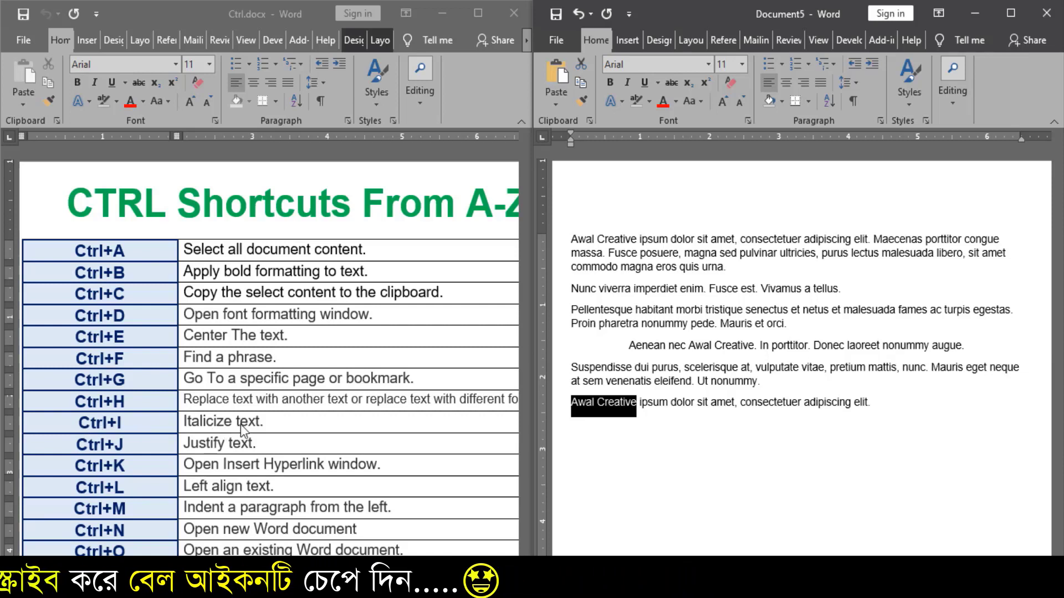
{"action": "left_click", "coordinate": [887, 410]}
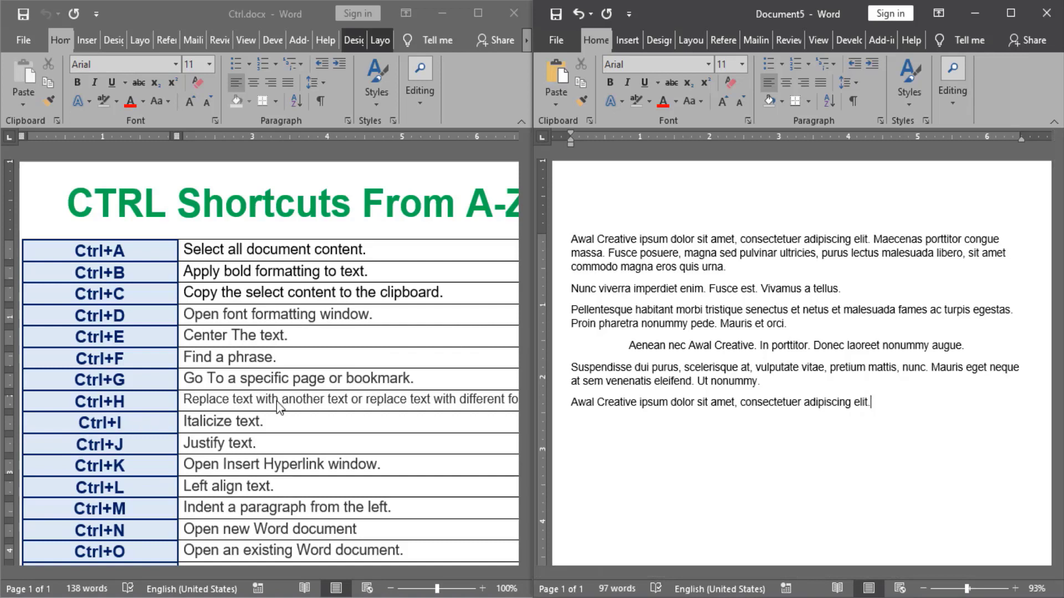
Italicize the words "Awal Creative" at the start of the first paragraph, and remove the italics again.
{"action": "left_click", "coordinate": [635, 239]}
{"action": "left_click_drag", "start_coordinate": [635, 238], "coordinate": [573, 239]}
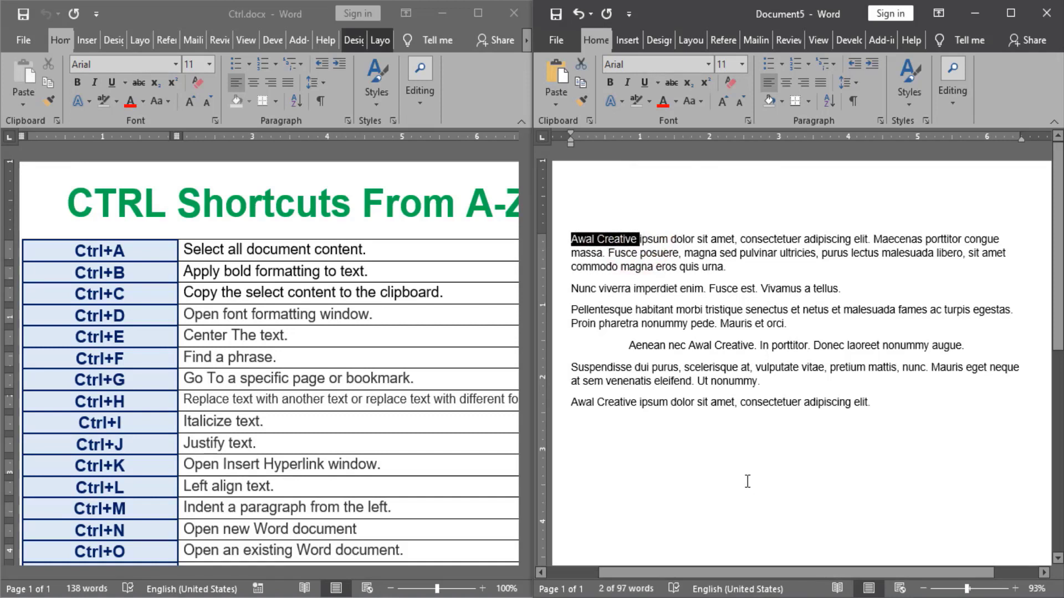
{"action": "key", "text": "ctrl+i"}
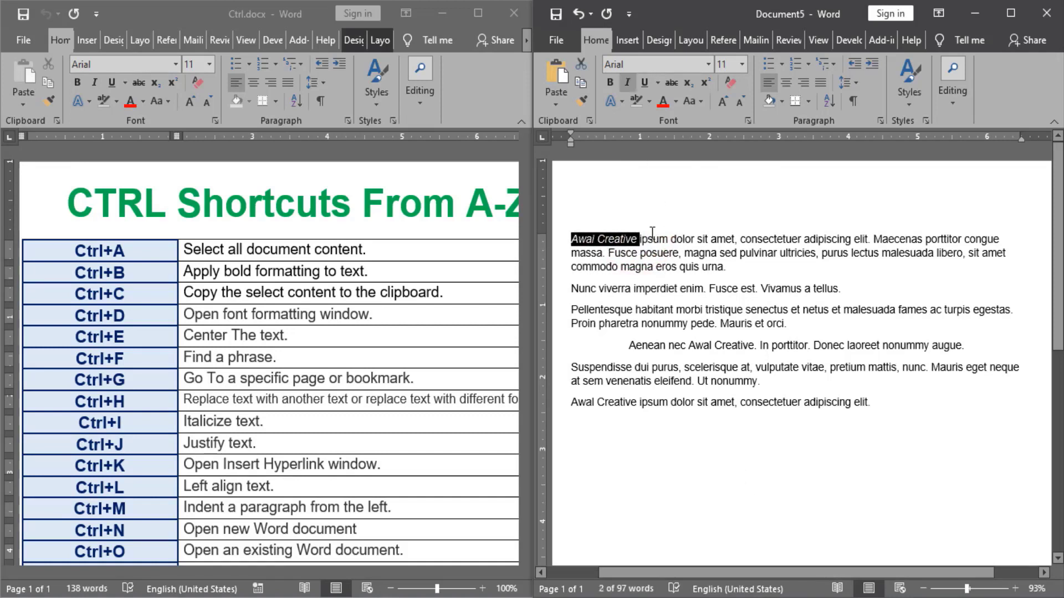
{"action": "left_click", "coordinate": [635, 239]}
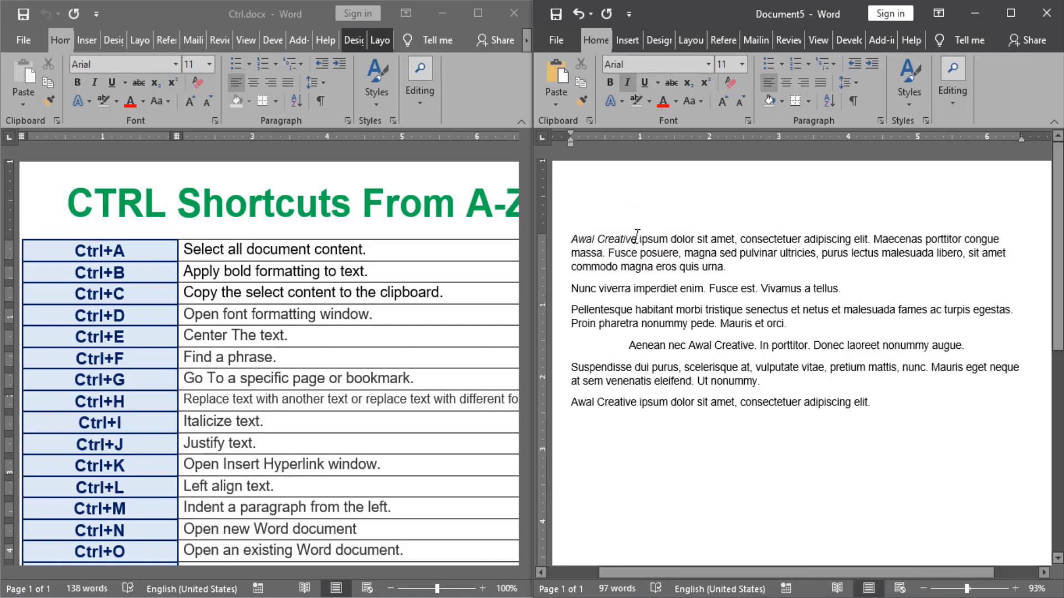
{"action": "left_click_drag", "start_coordinate": [636, 237], "coordinate": [582, 244]}
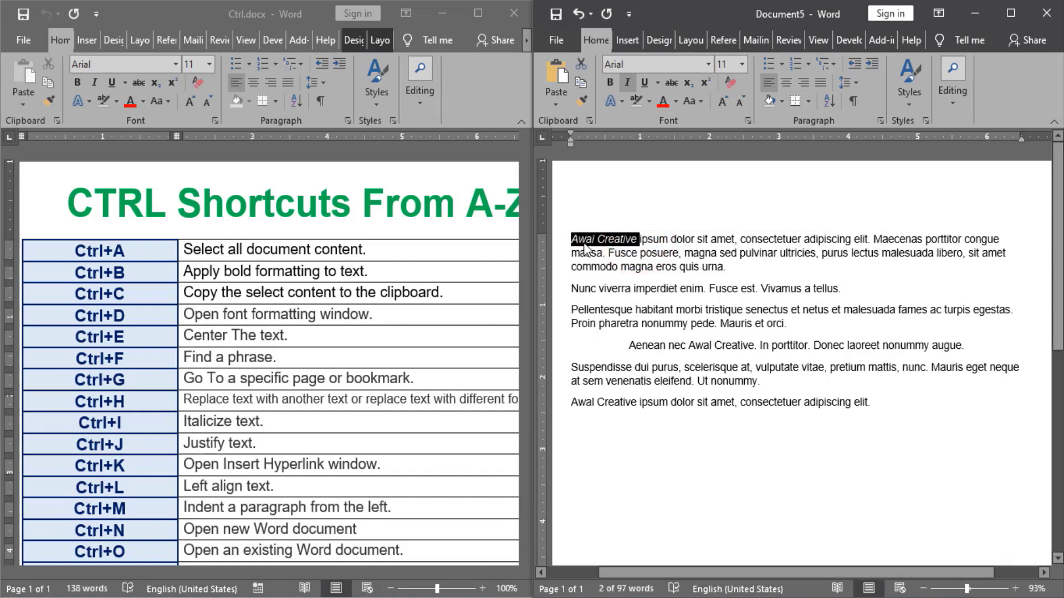
{"action": "key", "text": "ctrl+i"}
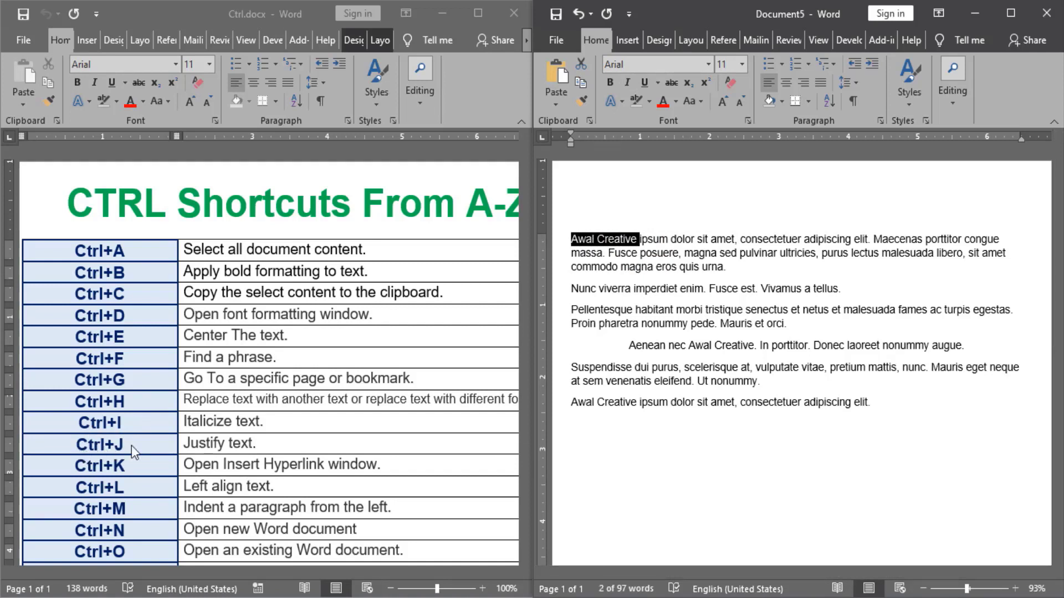
{"action": "left_click", "coordinate": [712, 444]}
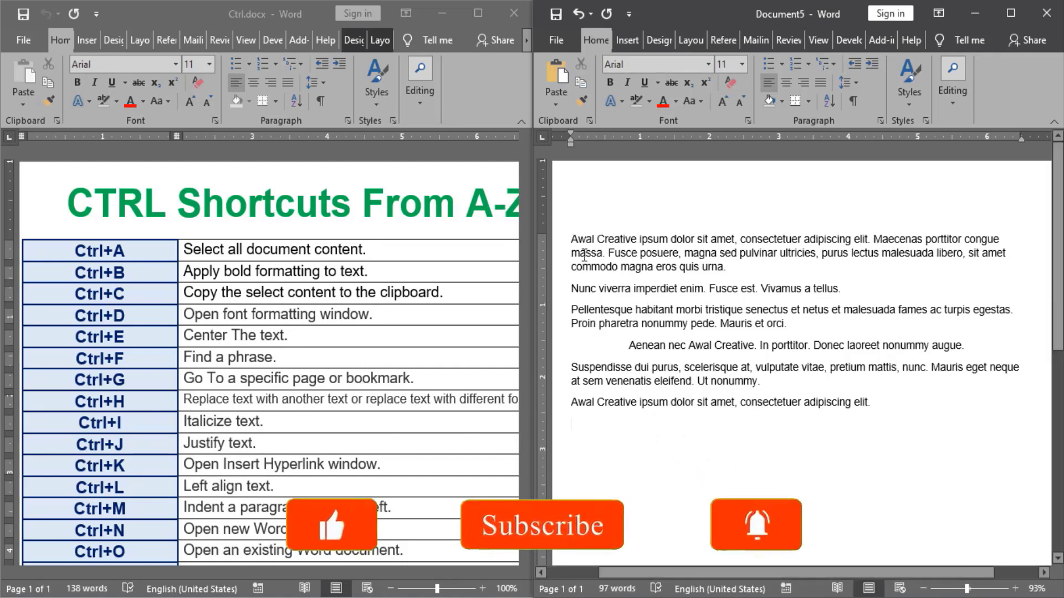
Justify all paragraphs of the placeholder document, from the first "Awal Creative" line to the last.
{"action": "left_click_drag", "start_coordinate": [572, 237], "coordinate": [892, 401]}
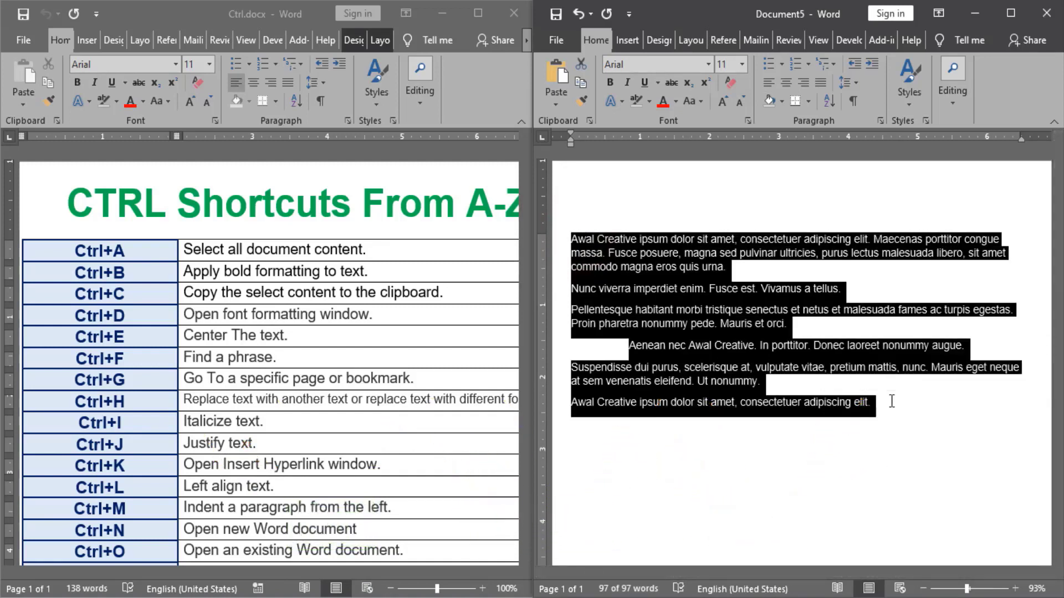
{"action": "key", "text": "ctrl+j"}
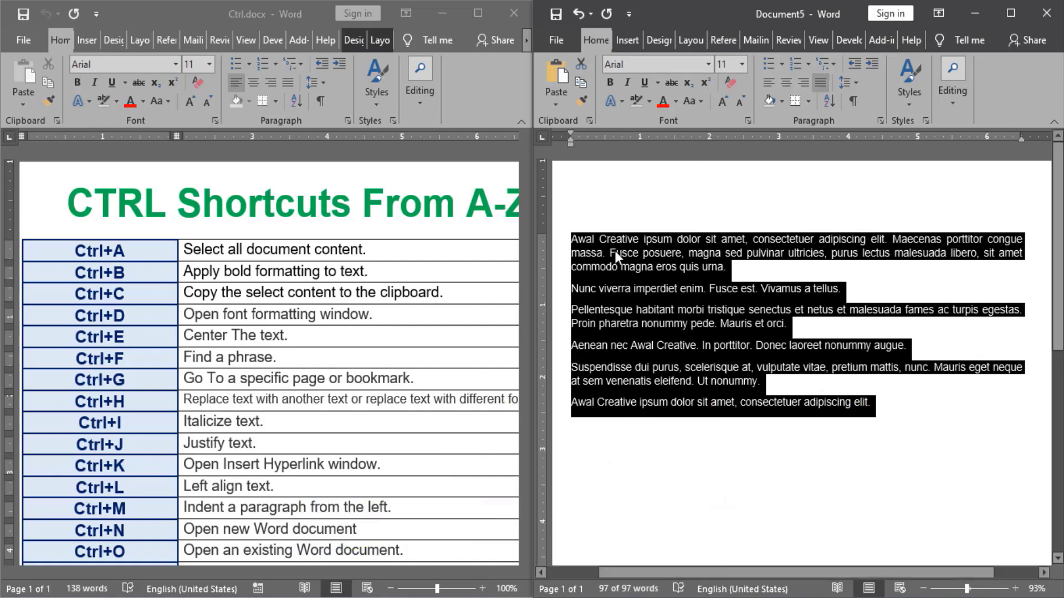
{"action": "left_click", "coordinate": [585, 382]}
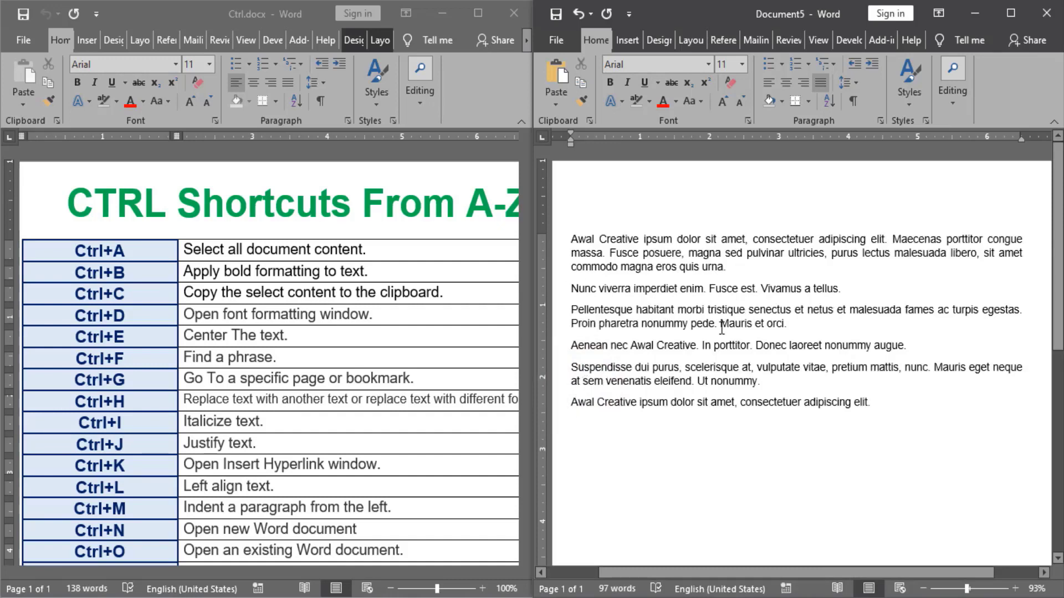
{"action": "left_click", "coordinate": [1025, 252]}
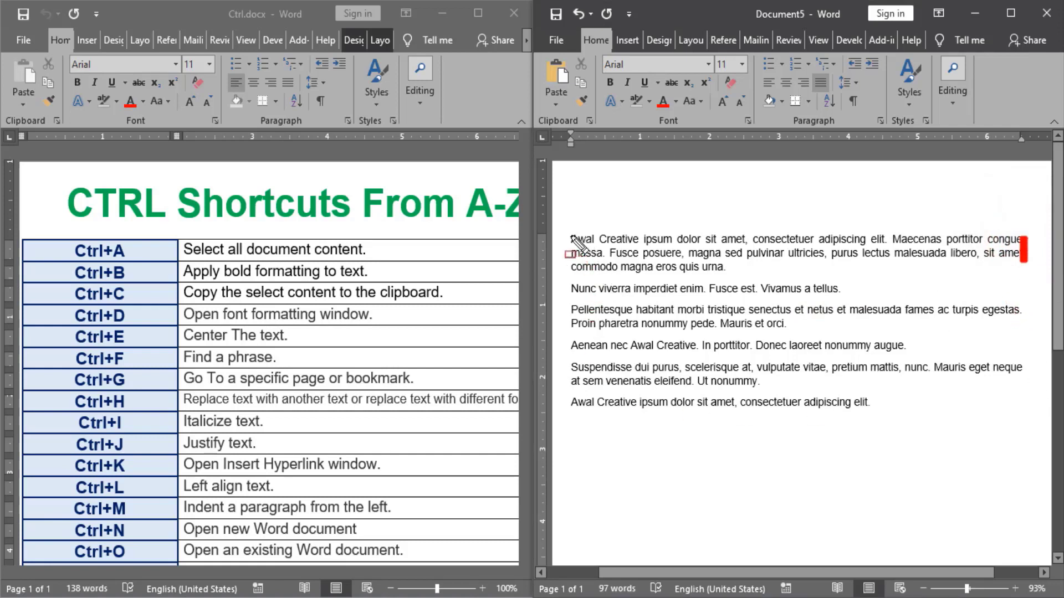
{"action": "left_click_drag", "start_coordinate": [572, 235], "coordinate": [573, 411]}
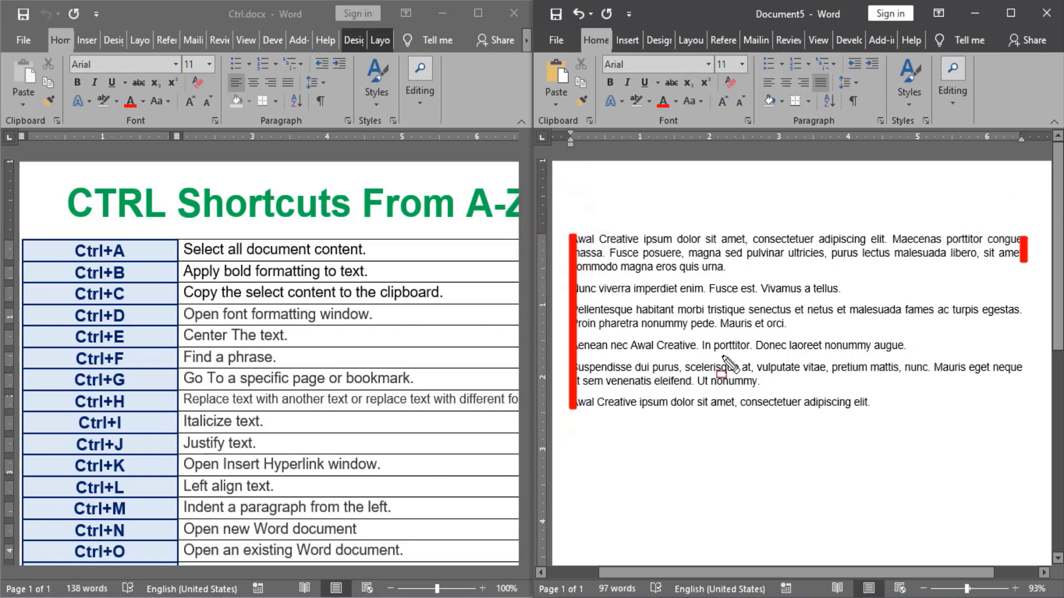
{"action": "key", "text": "Escape"}
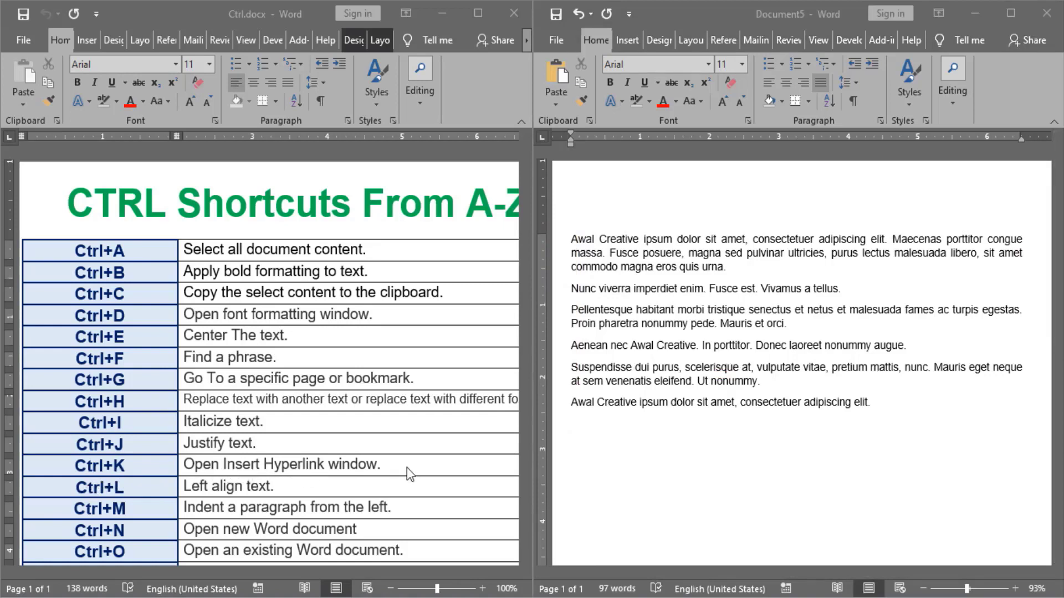
{"action": "left_click", "coordinate": [919, 393]}
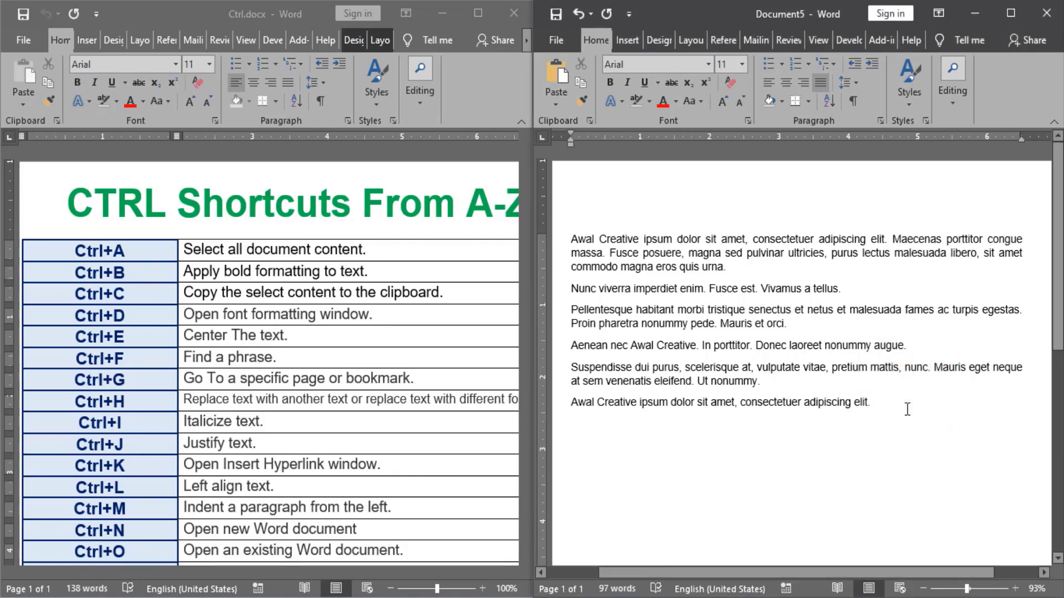
{"action": "key", "text": "ctrl+k"}
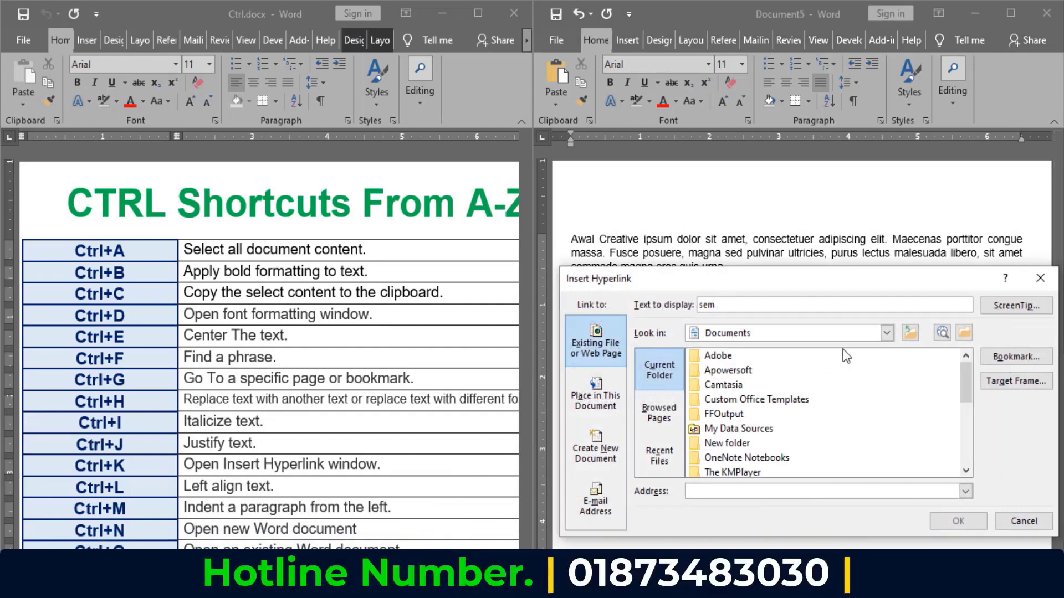
{"action": "left_click_drag", "start_coordinate": [833, 279], "coordinate": [538, 183]}
{"action": "left_click", "coordinate": [446, 395]}
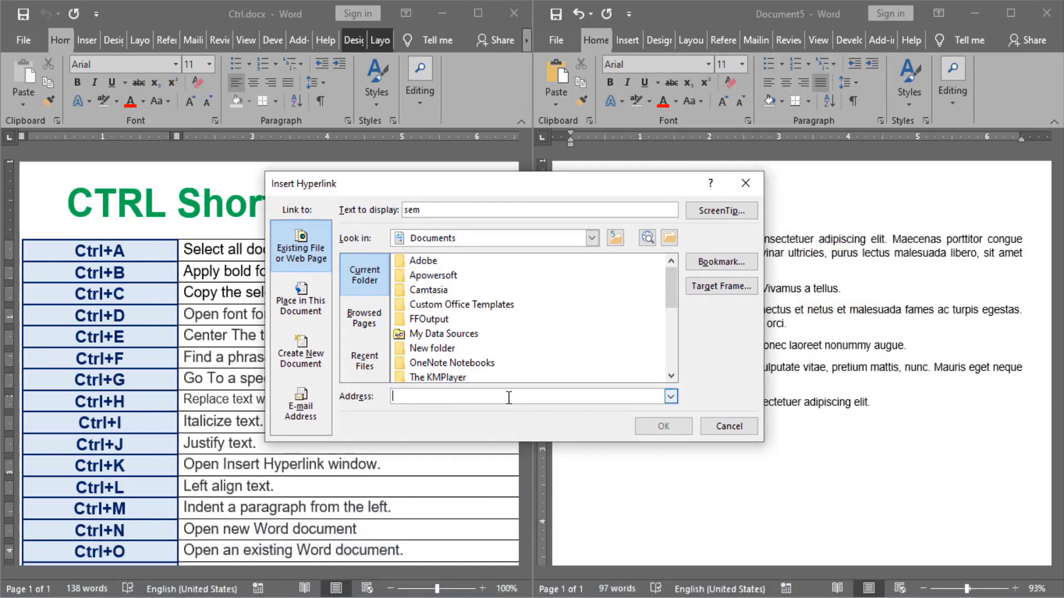
{"action": "type", "text": "www."}
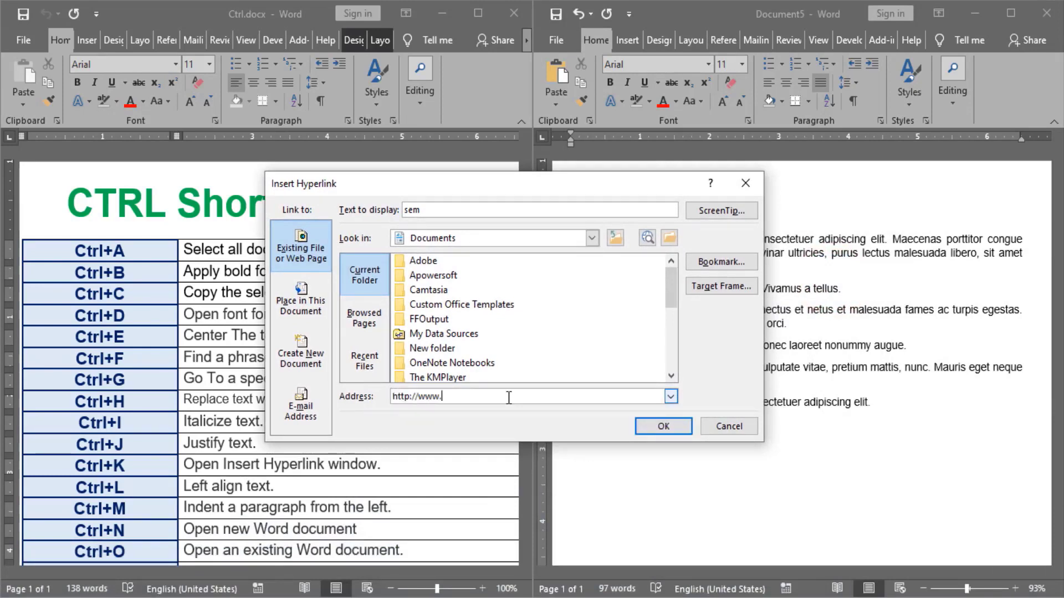
{"action": "type", "text": "youtube.com"}
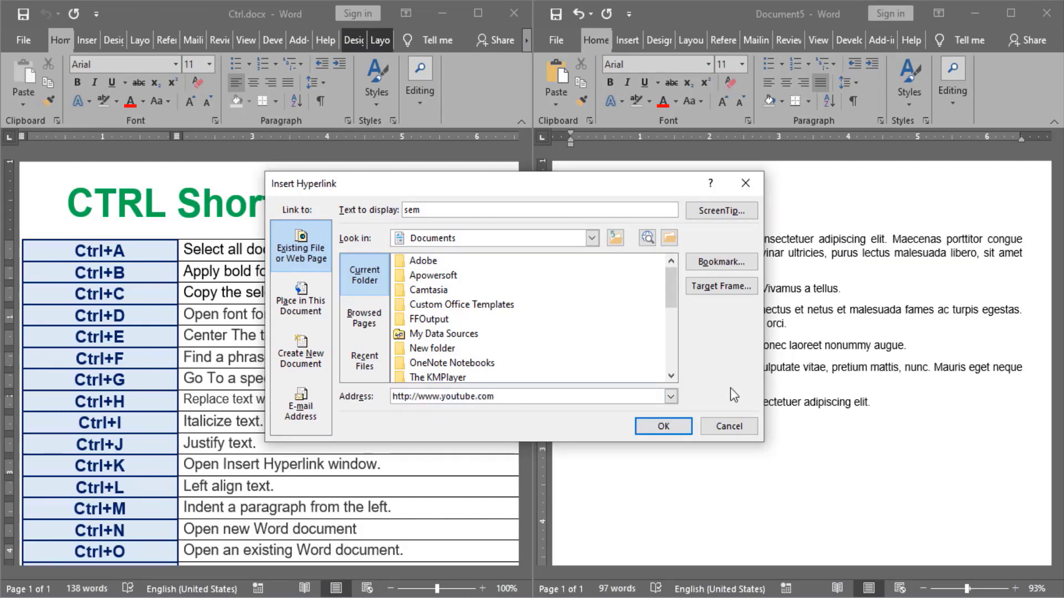
{"action": "left_click", "coordinate": [673, 431]}
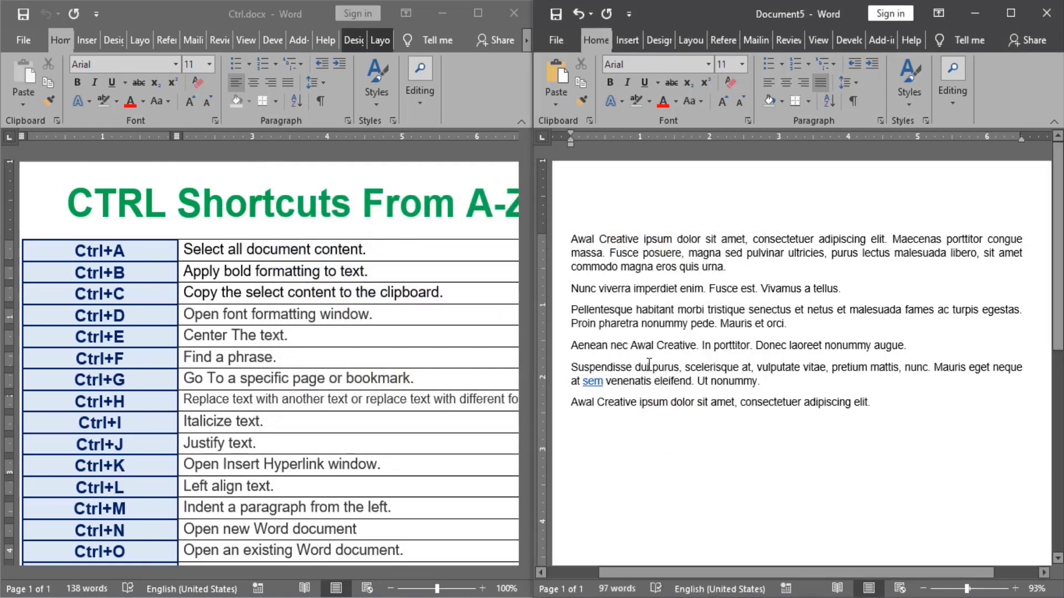
{"action": "left_click", "coordinate": [639, 238]}
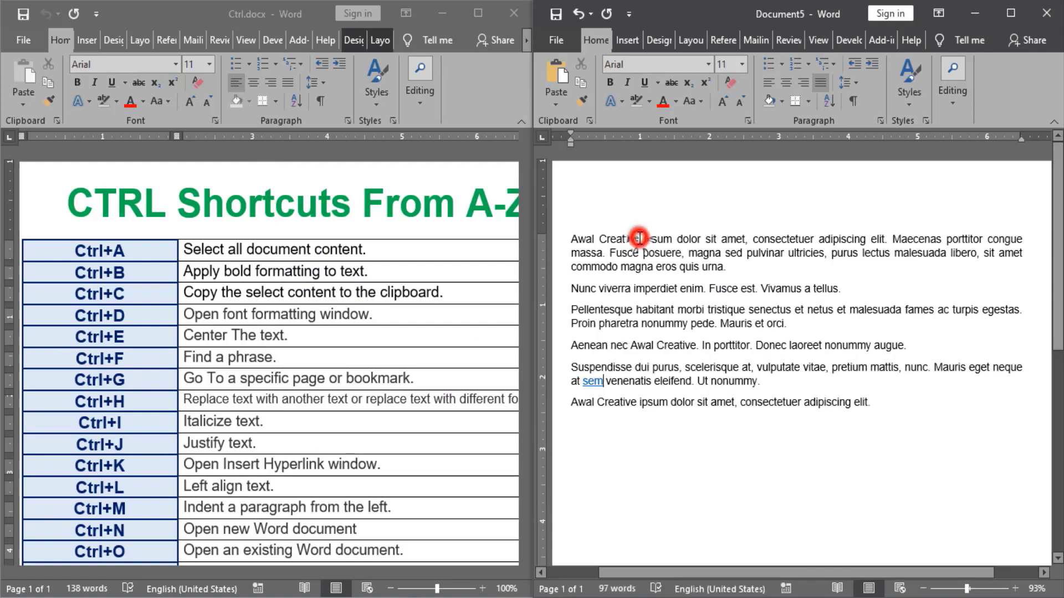
{"action": "left_click_drag", "start_coordinate": [639, 238], "coordinate": [579, 240]}
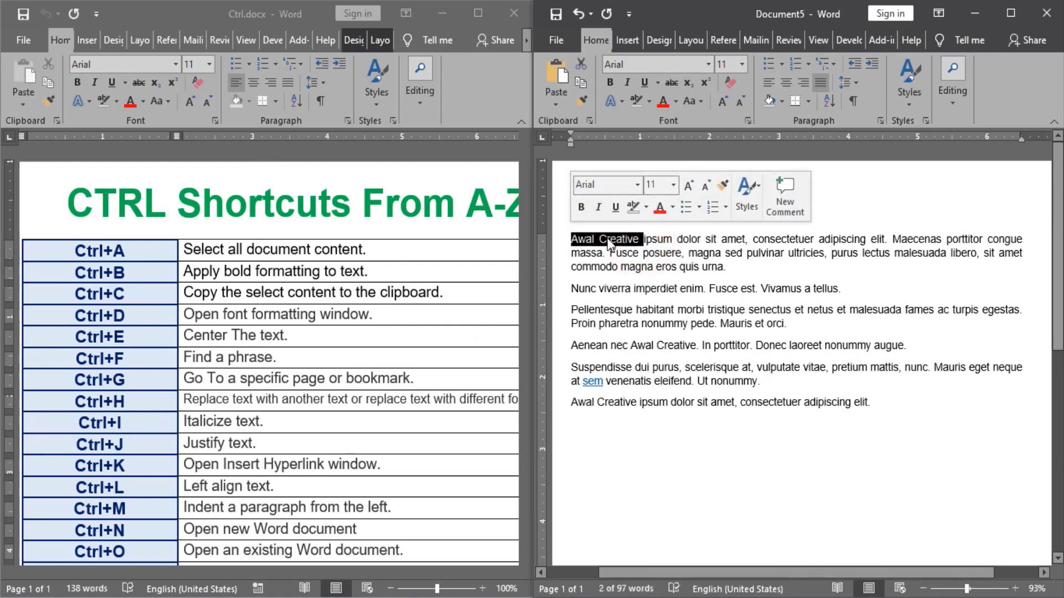
{"action": "key", "text": "ctrl+k"}
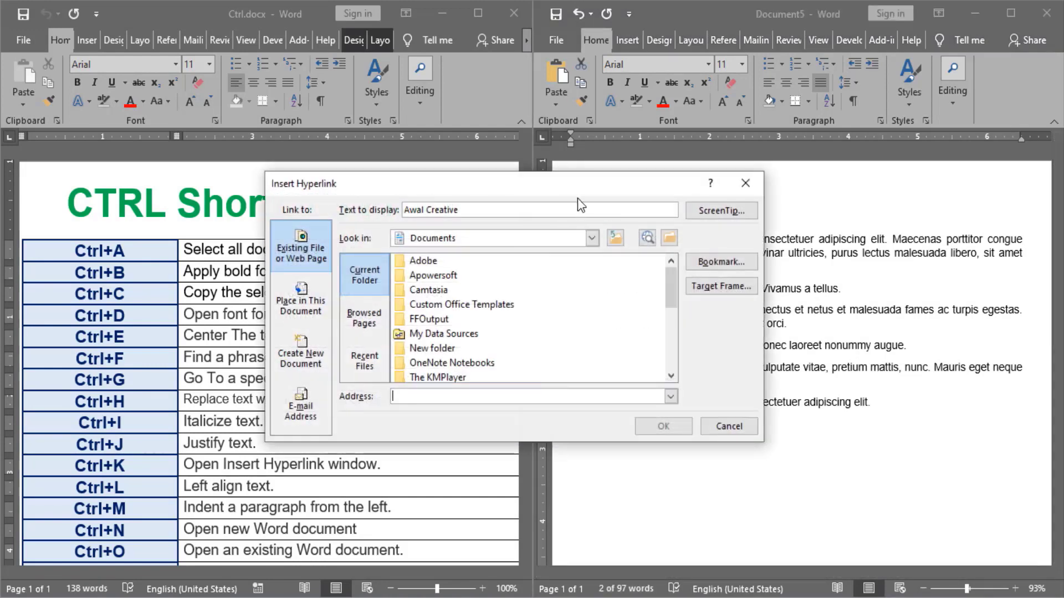
{"action": "left_click_drag", "start_coordinate": [576, 184], "coordinate": [679, 292]}
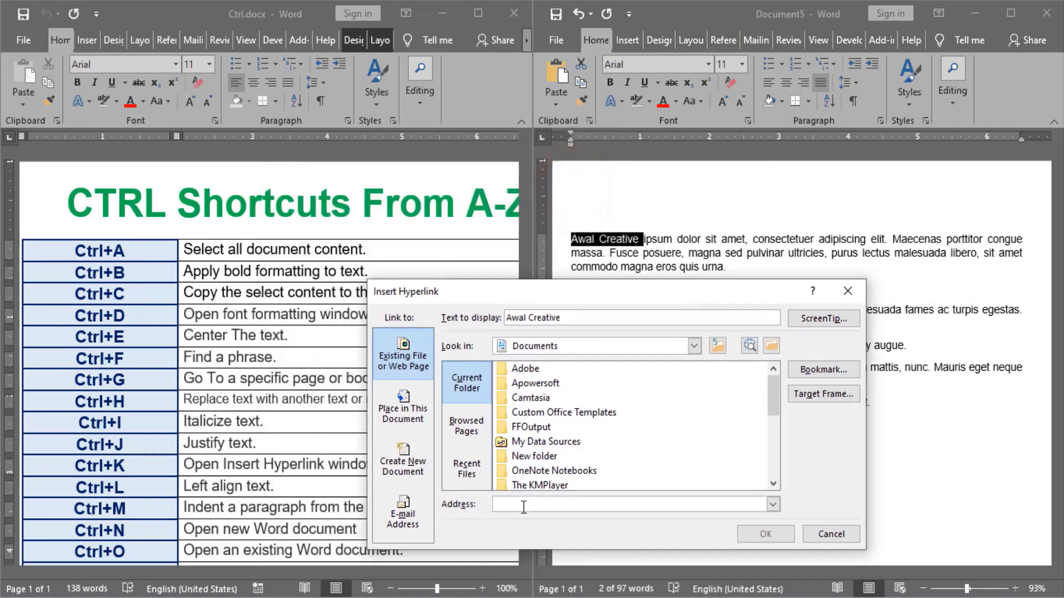
{"action": "left_click", "coordinate": [512, 504]}
{"action": "type", "text": "w"}
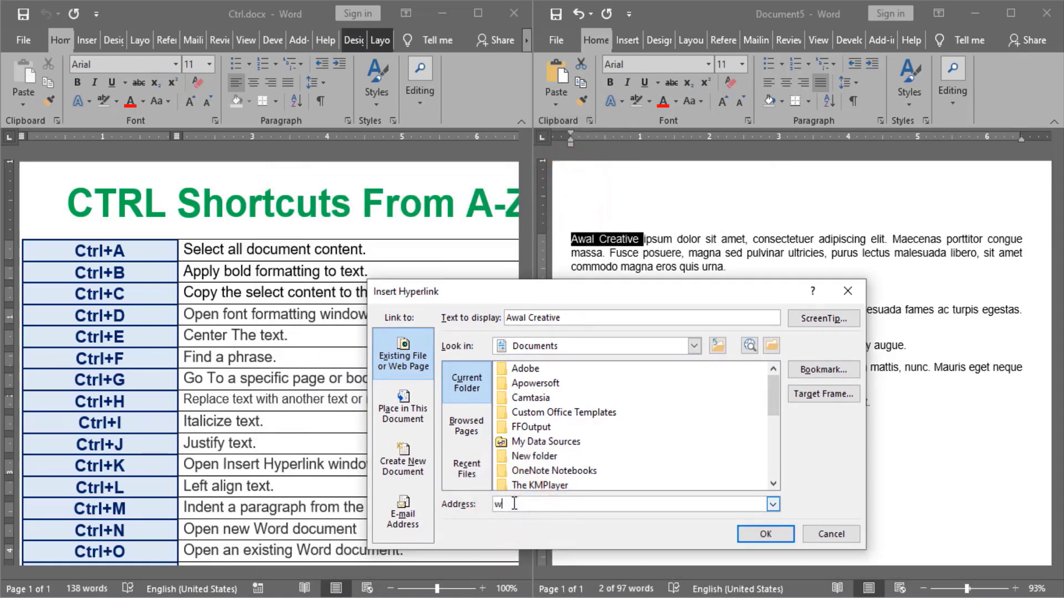
{"action": "type", "text": "ww.youtube.com/a"}
{"action": "type", "text": "walvreative"}
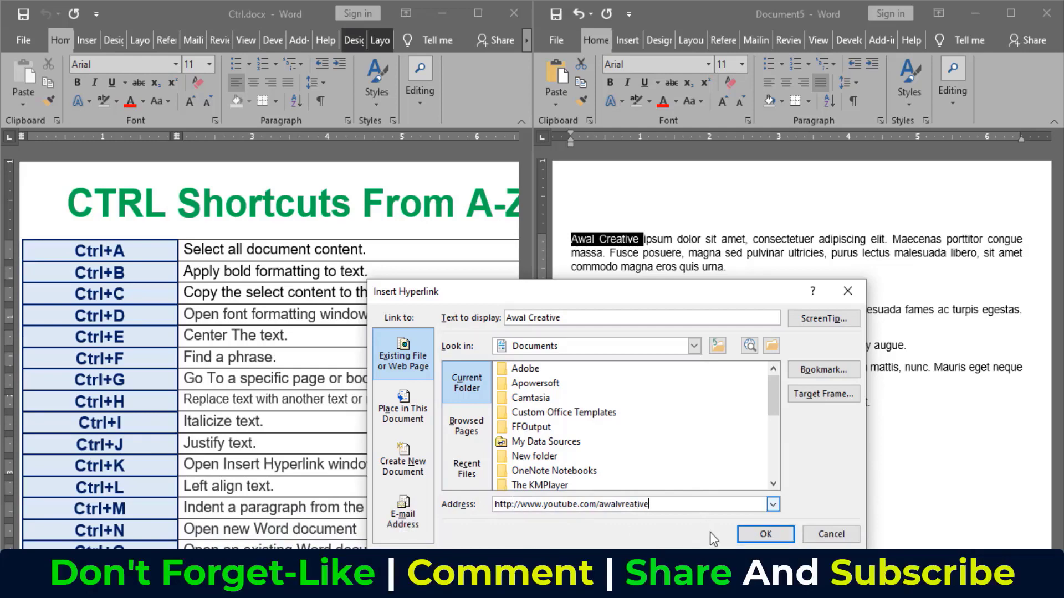
{"action": "left_click", "coordinate": [749, 533]}
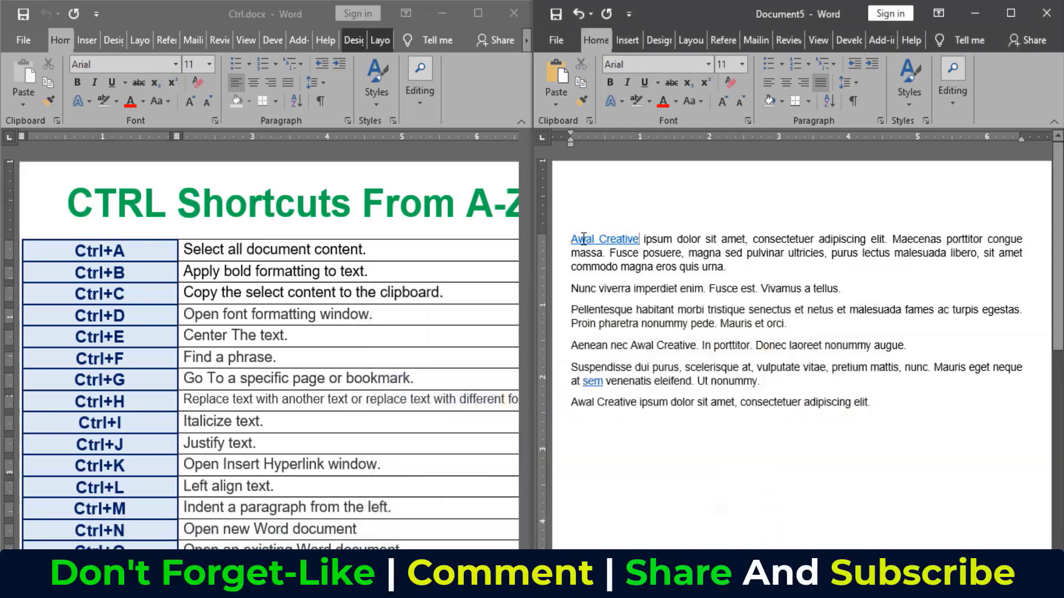
{"action": "mouse_move", "coordinate": [611, 237]}
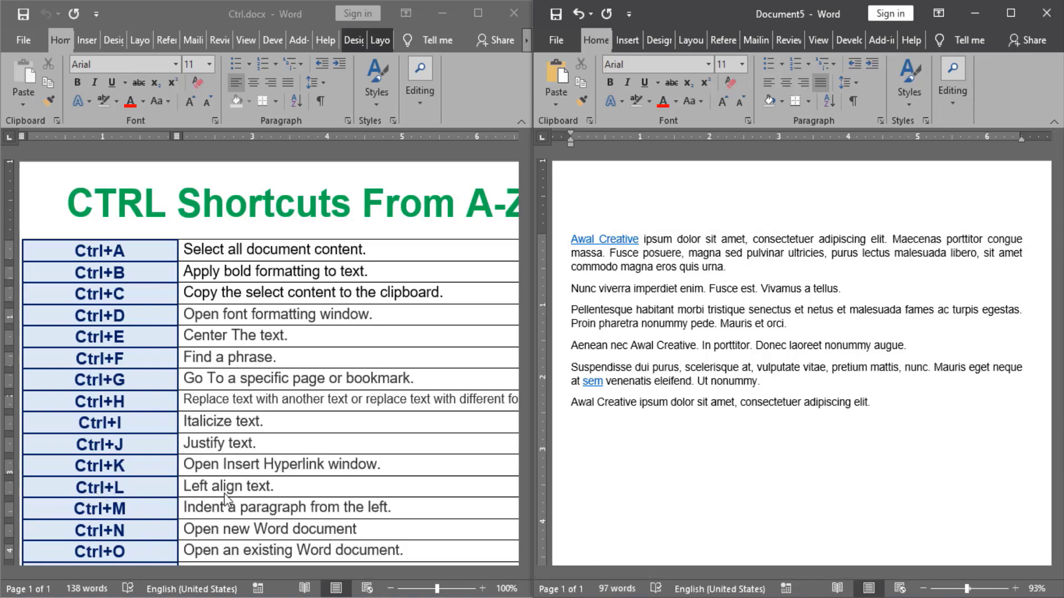
Split "Vivamus a tellus." from the second paragraph onto its own line, indented from the left.
{"action": "left_click", "coordinate": [786, 325]}
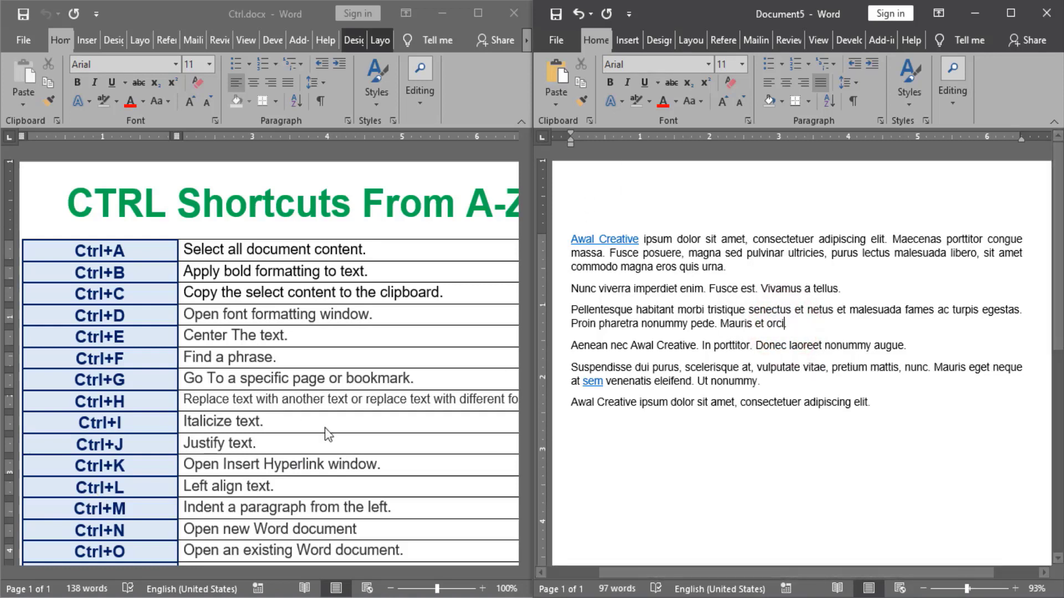
{"action": "left_click", "coordinate": [571, 284]}
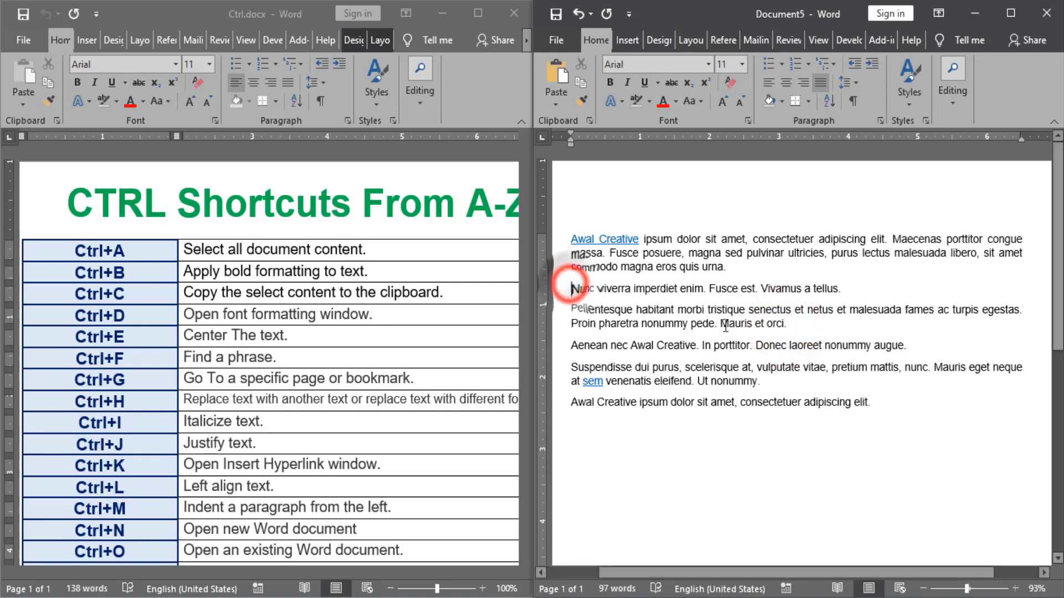
{"action": "left_click", "coordinate": [761, 288]}
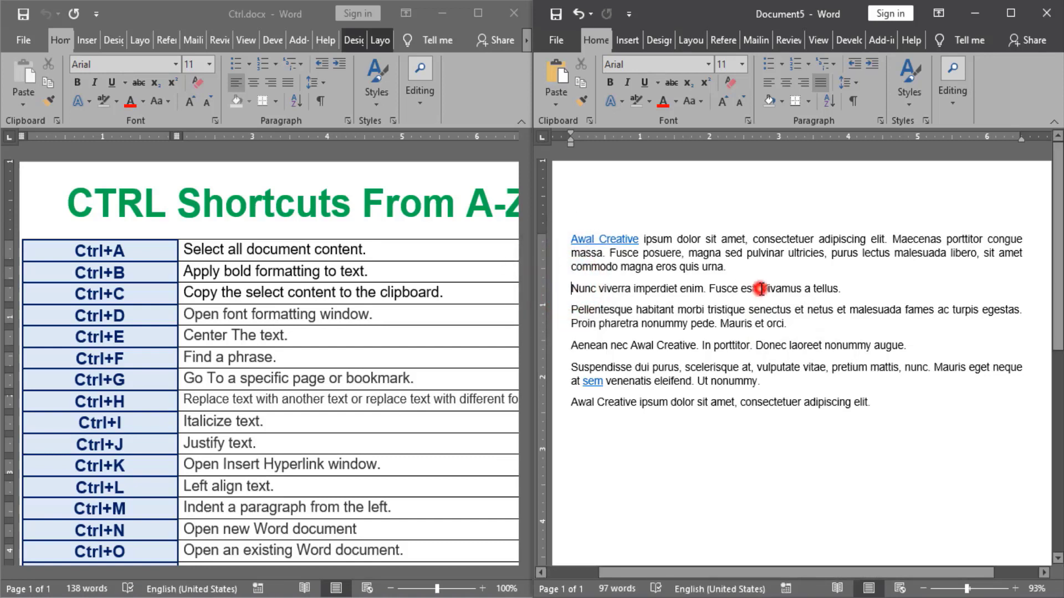
{"action": "key", "text": "Return"}
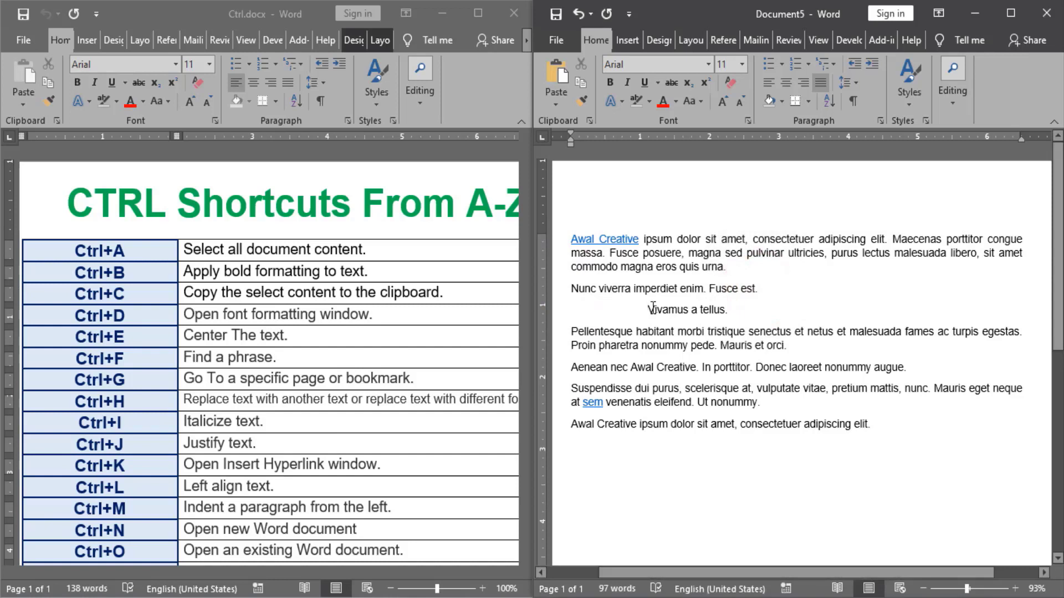
{"action": "left_click", "coordinate": [653, 308]}
Left-align the whole text of the placeholder document.
{"action": "key", "text": "ctrl+a"}
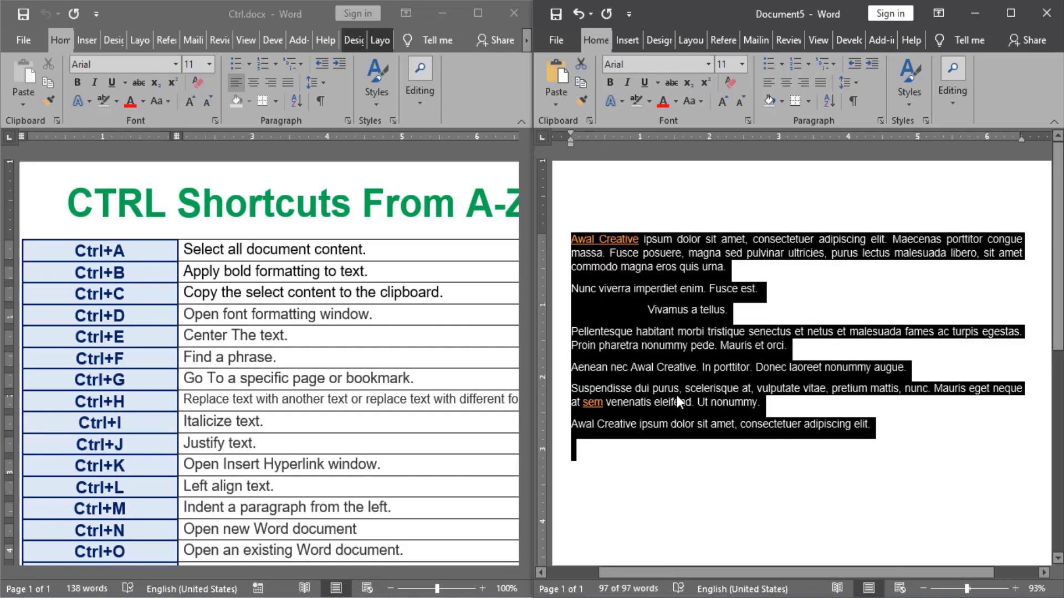
{"action": "key", "text": "ctrl+l"}
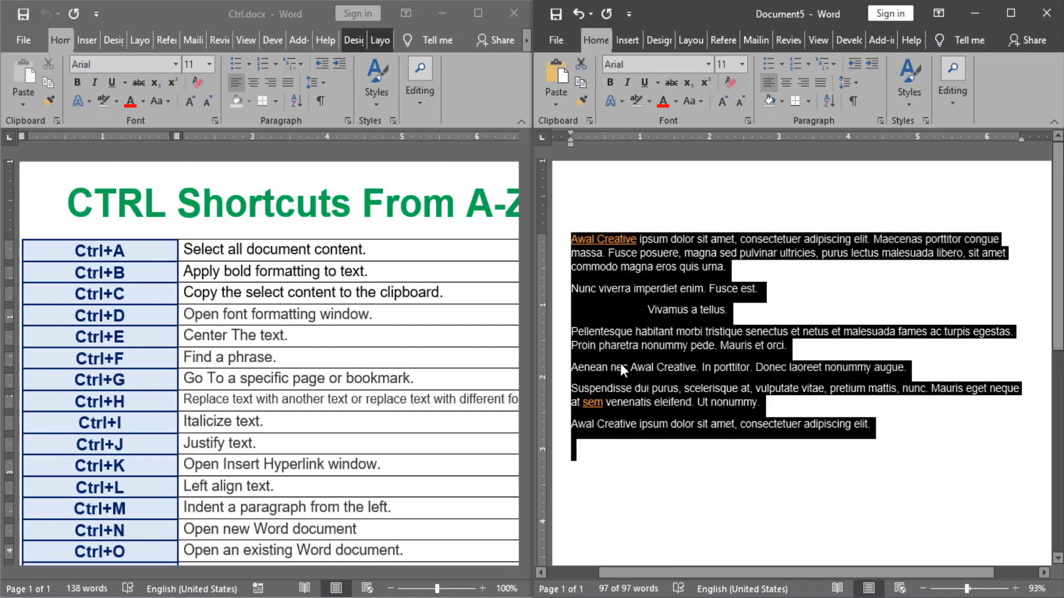
{"action": "left_click", "coordinate": [590, 303]}
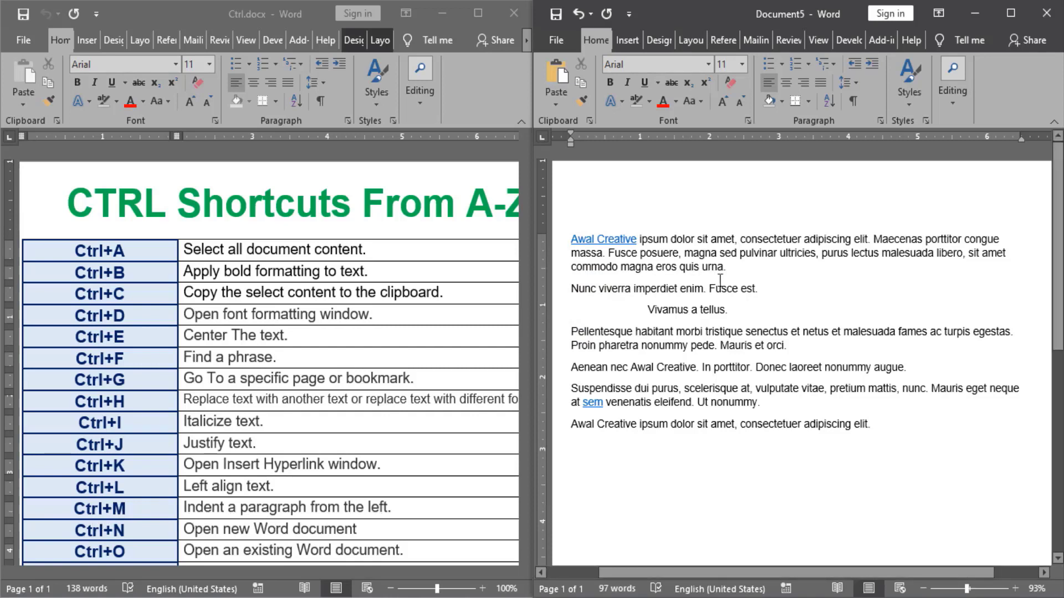
{"action": "left_click", "coordinate": [735, 265]}
{"action": "left_click", "coordinate": [576, 267]}
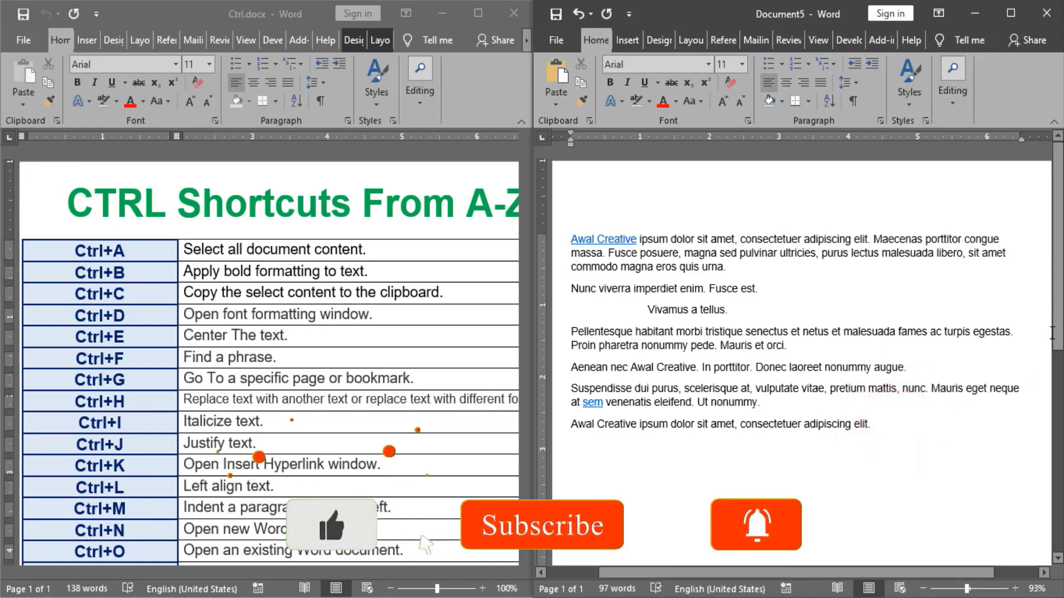
{"action": "left_click_drag", "start_coordinate": [1057, 311], "coordinate": [1054, 227]}
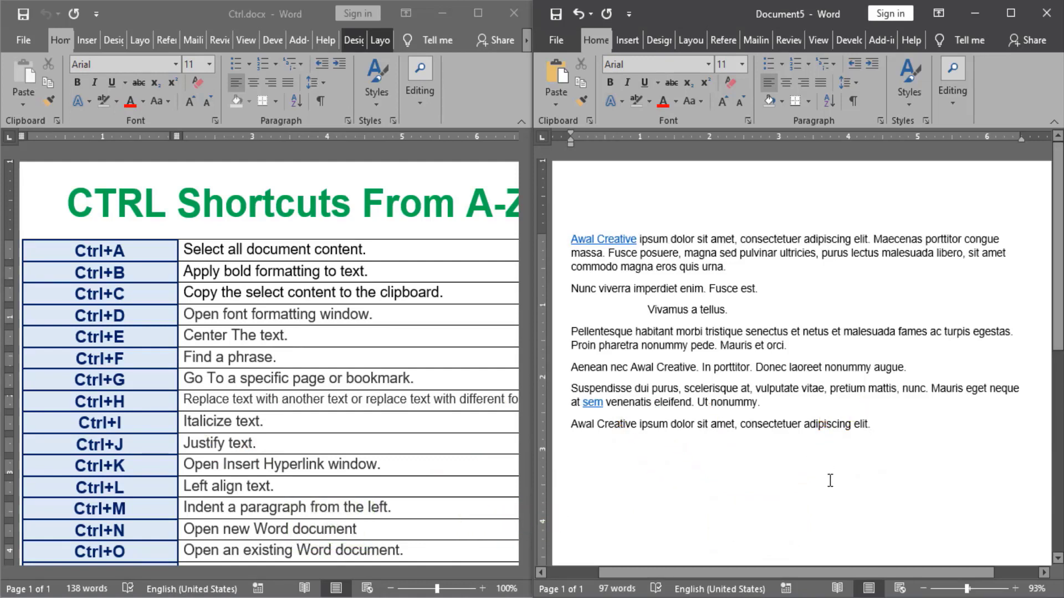
Create a new blank document, move its window toward the middle of the screen, and close it again.
{"action": "key", "text": "ctrl+n"}
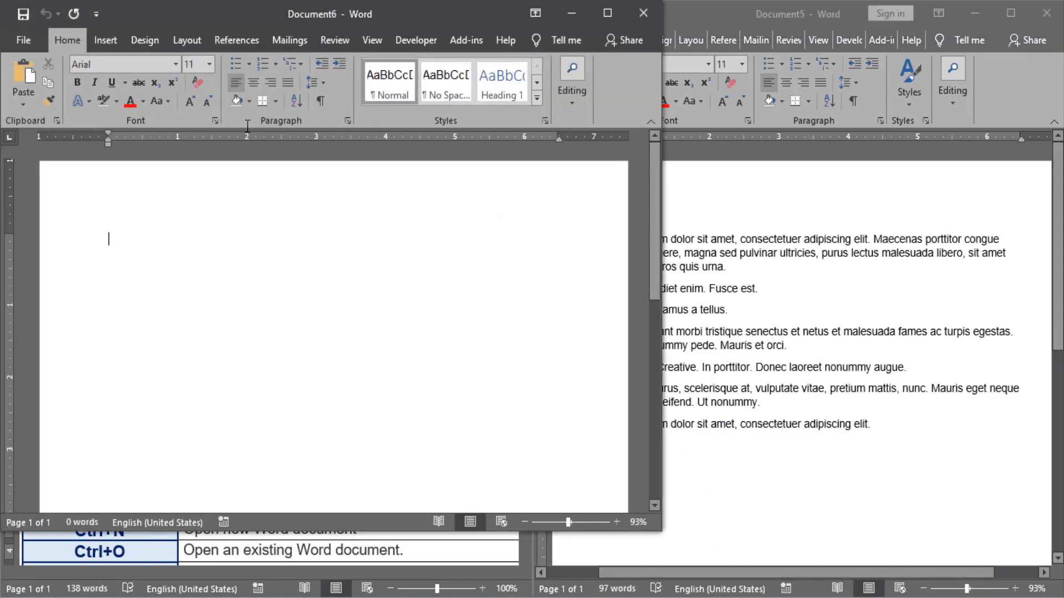
{"action": "left_click_drag", "start_coordinate": [415, 15], "coordinate": [600, 83]}
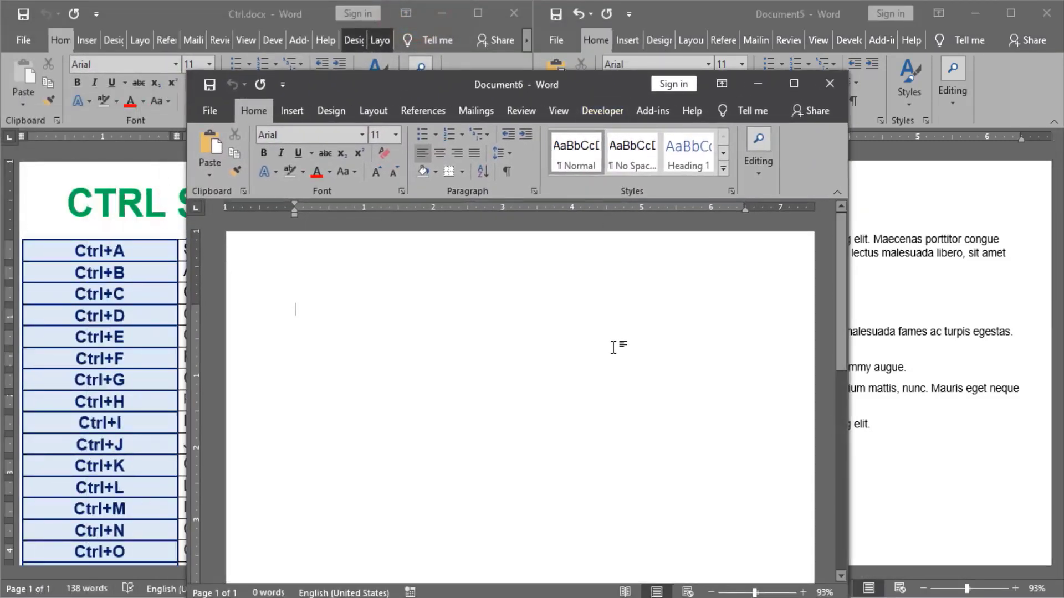
{"action": "left_click", "coordinate": [828, 80]}
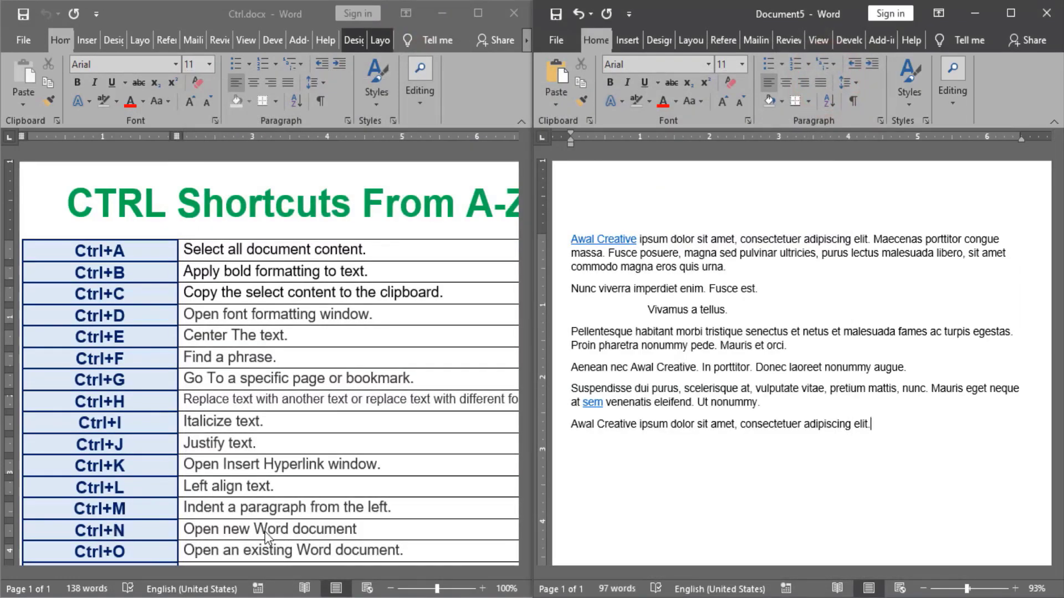
Show the Open page from the placeholder document, look over the recent documents, and return to the text.
{"action": "left_click", "coordinate": [361, 532]}
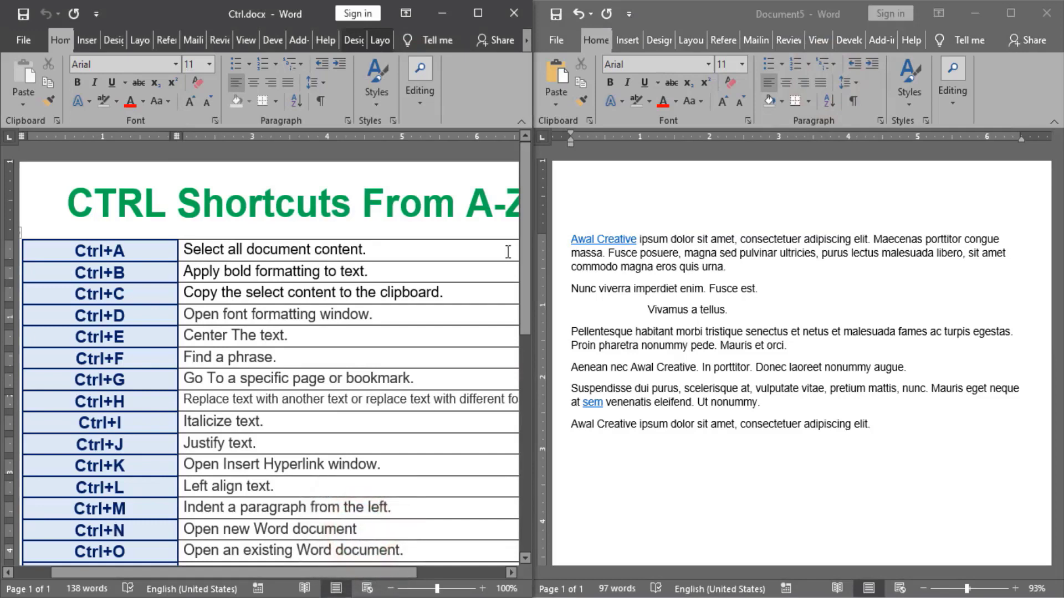
{"action": "left_click", "coordinate": [526, 244]}
{"action": "left_click_drag", "start_coordinate": [526, 248], "coordinate": [534, 358]}
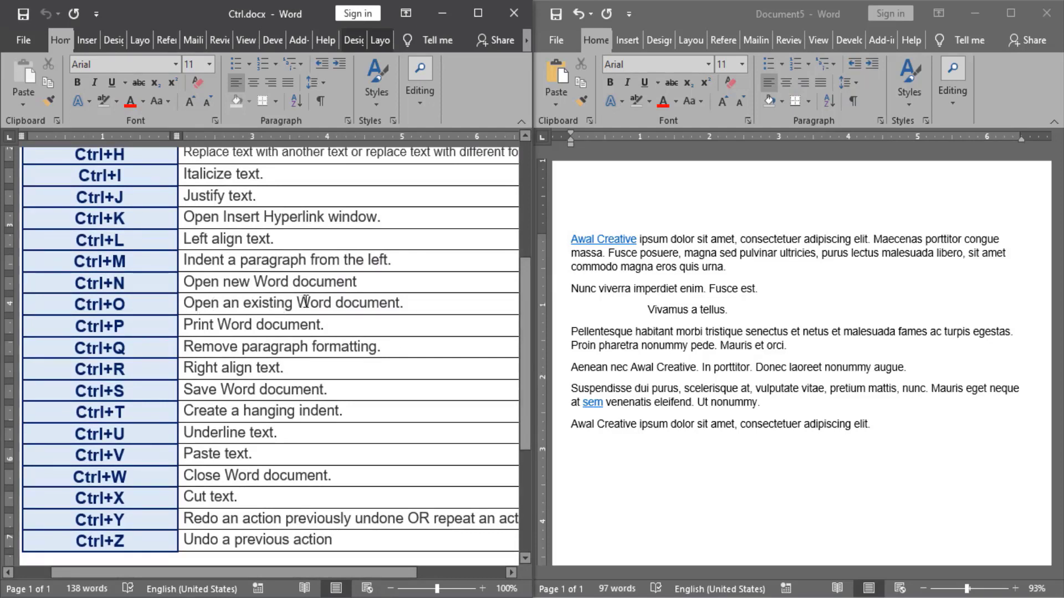
{"action": "left_click", "coordinate": [881, 426]}
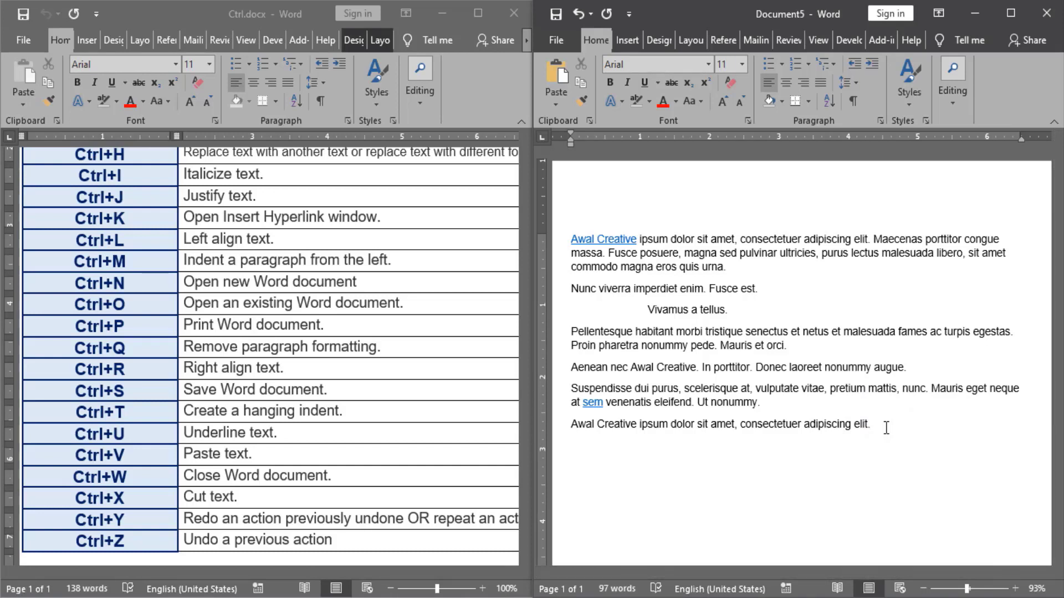
{"action": "key", "text": "ctrl+o"}
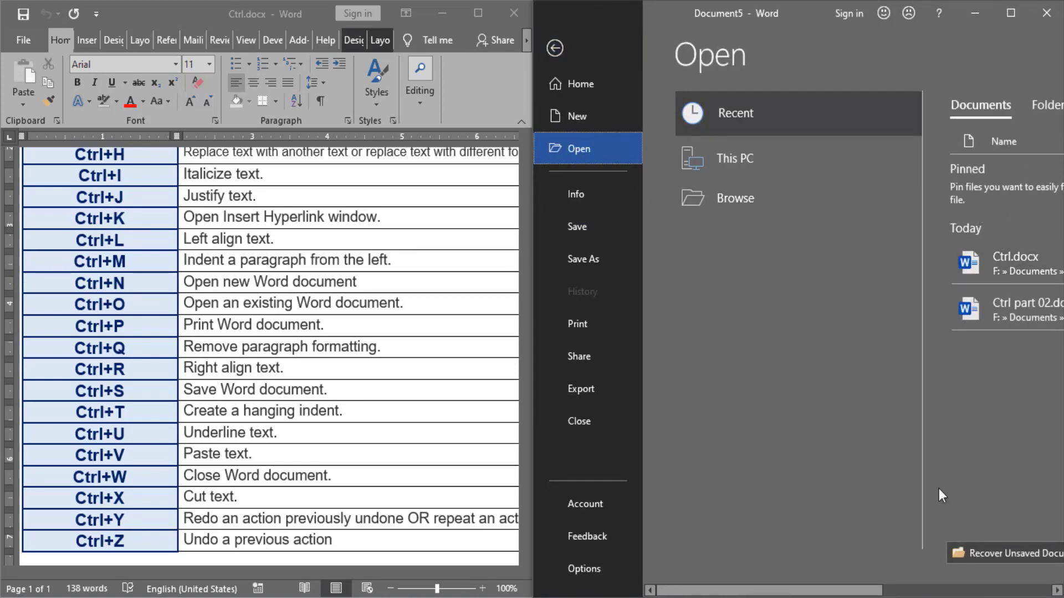
{"action": "left_click_drag", "start_coordinate": [870, 590], "coordinate": [967, 587]}
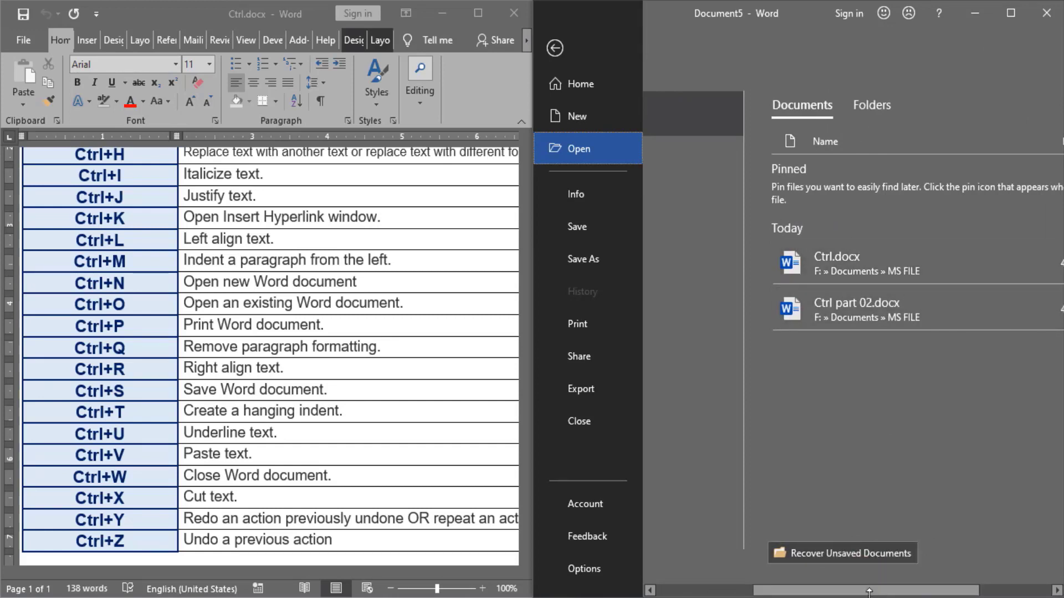
{"action": "left_click_drag", "start_coordinate": [869, 589], "coordinate": [737, 594]}
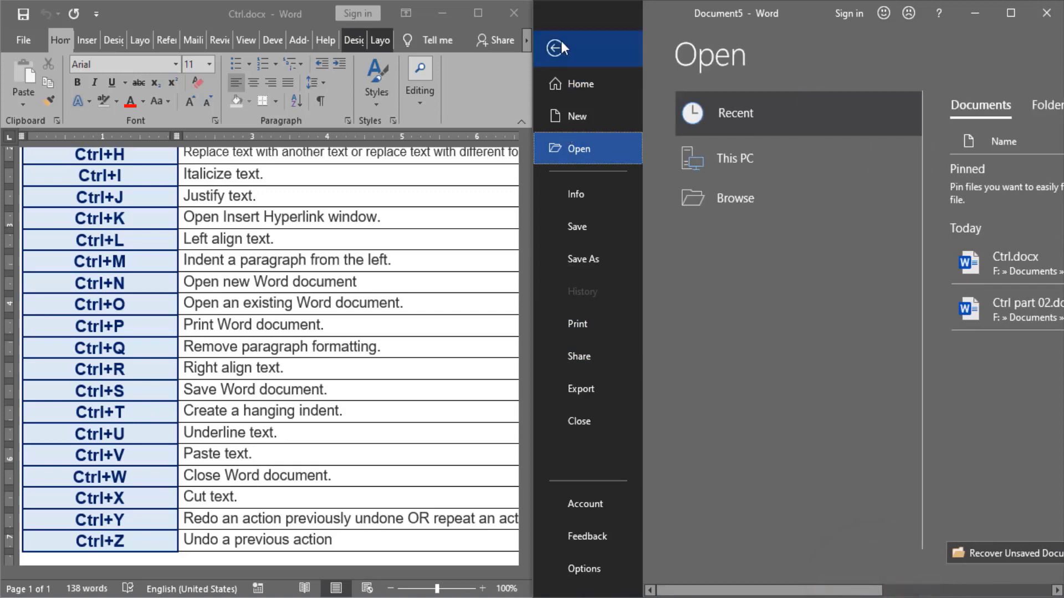
{"action": "left_click", "coordinate": [556, 46]}
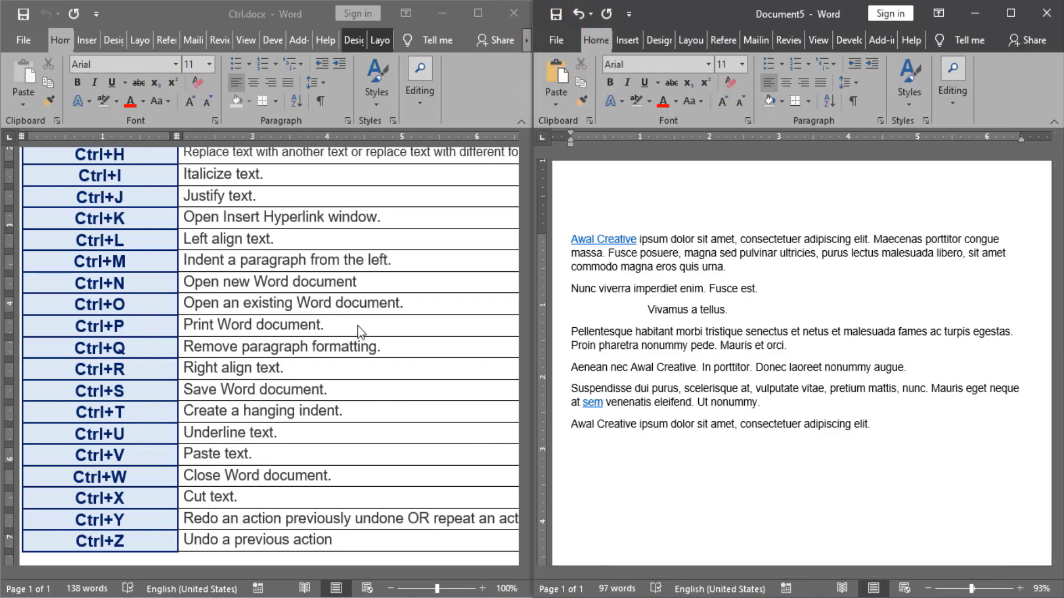
Show the print settings and preview of the placeholder document, and return to the text without printing.
{"action": "left_click", "coordinate": [912, 437]}
{"action": "key", "text": "ctrl+p"}
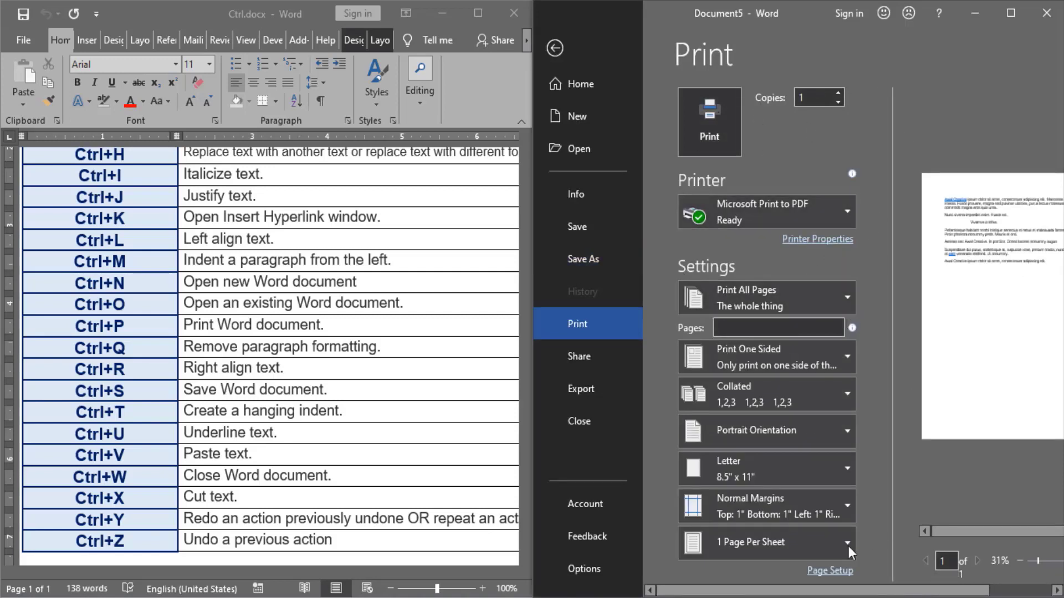
{"action": "mouse_move", "coordinate": [724, 590]}
{"action": "left_mouse_down"}
{"action": "mouse_move", "coordinate": [894, 596]}
{"action": "mouse_move", "coordinate": [718, 592]}
{"action": "left_mouse_up"}
{"action": "left_click", "coordinate": [554, 48]}
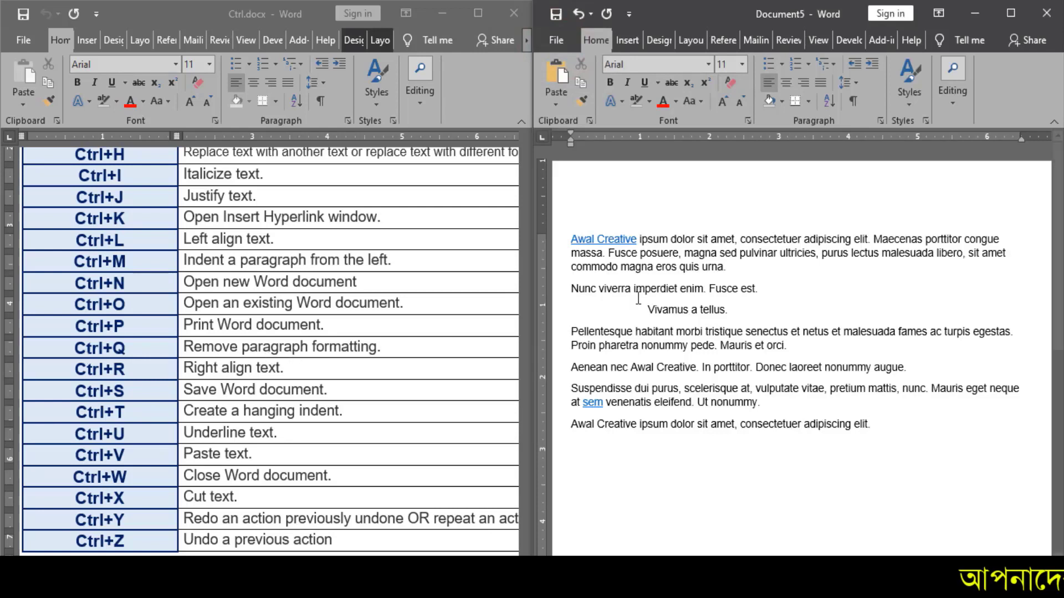
Remove the space after the first paragraph, which begins with "Awal Creative".
{"action": "left_click", "coordinate": [745, 255]}
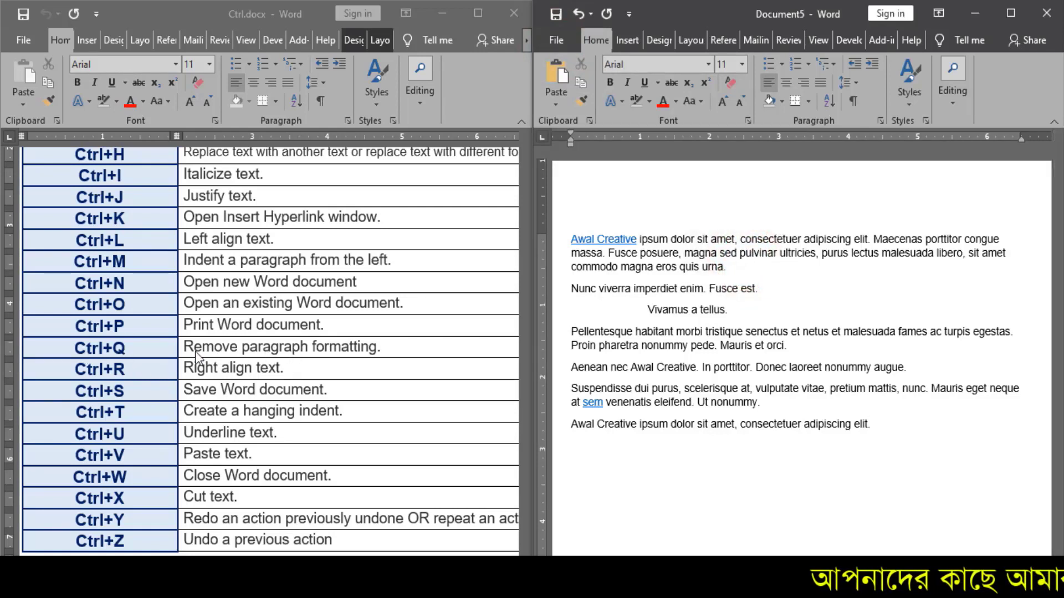
{"action": "triple_click", "coordinate": [737, 265]}
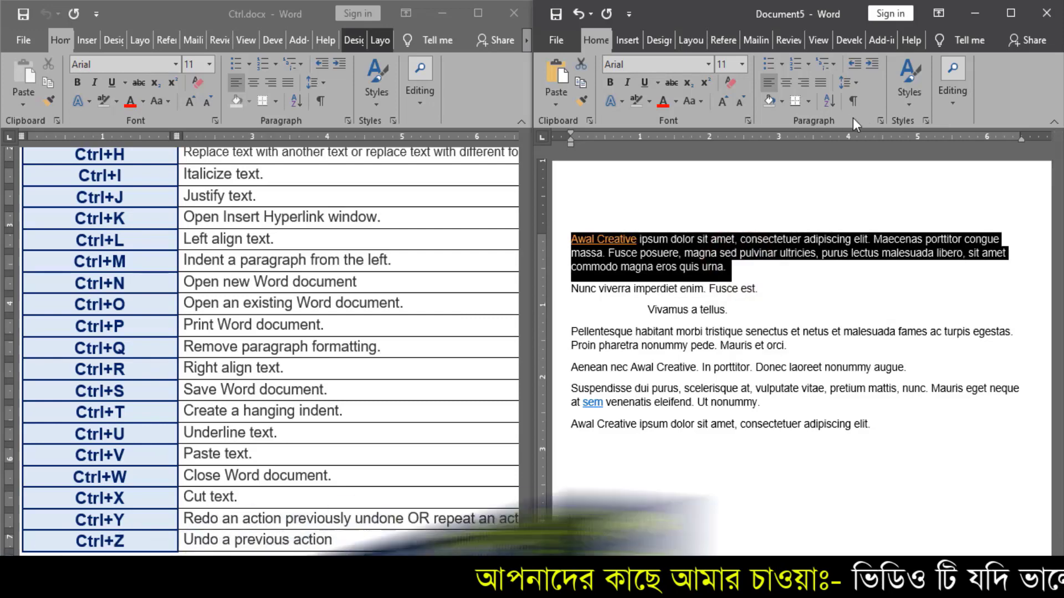
{"action": "left_click", "coordinate": [880, 121]}
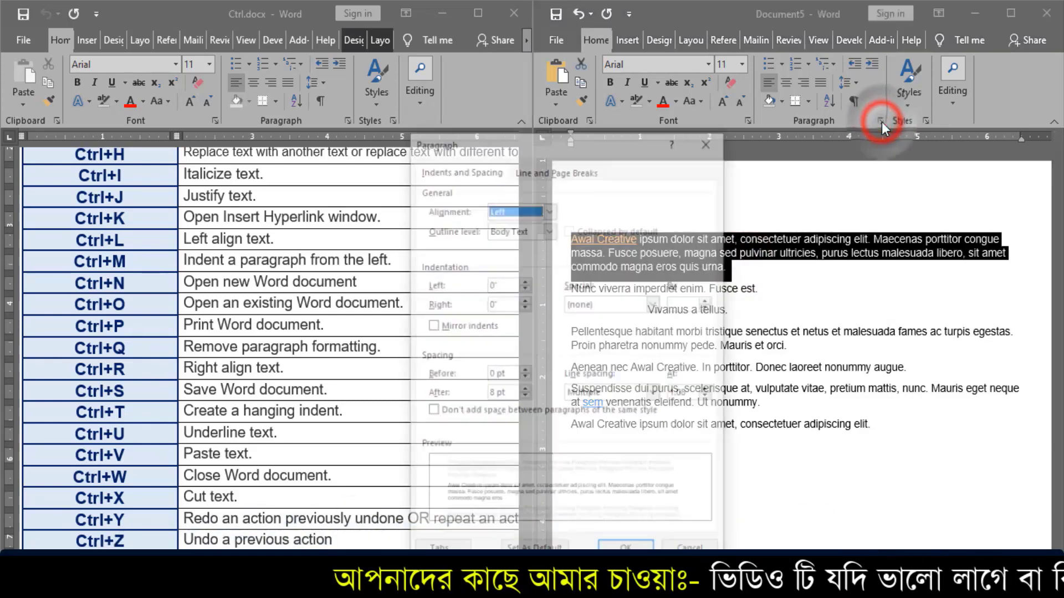
{"action": "left_click", "coordinate": [711, 145]}
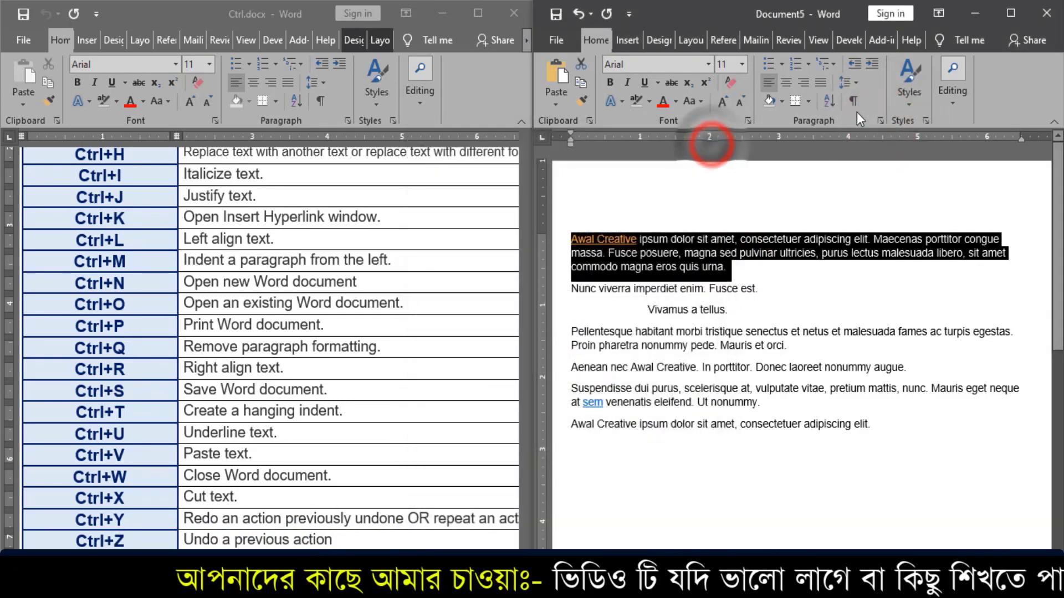
{"action": "left_click", "coordinate": [855, 84]}
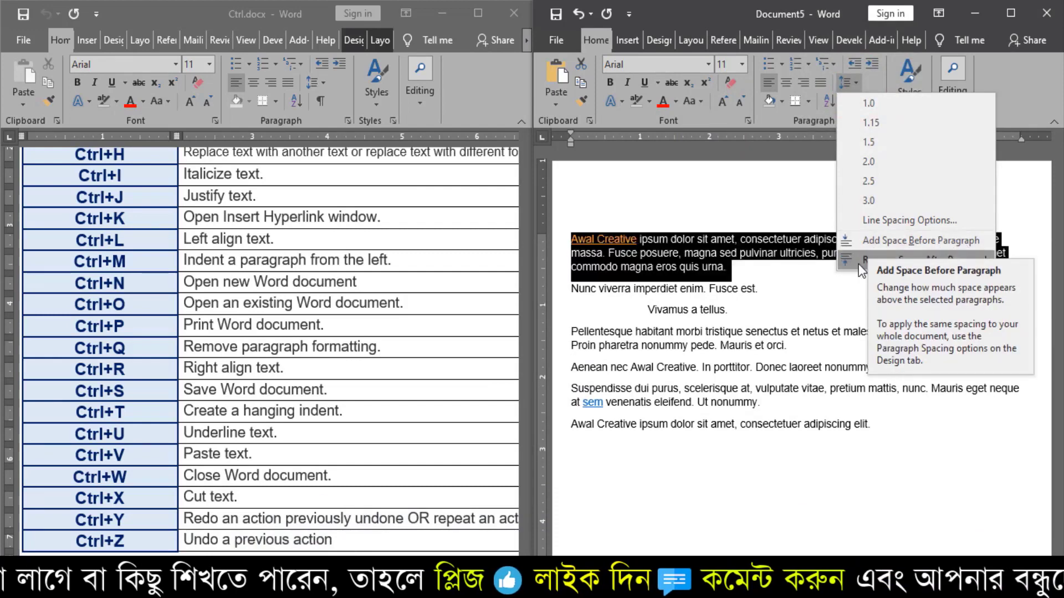
{"action": "left_click", "coordinate": [858, 260]}
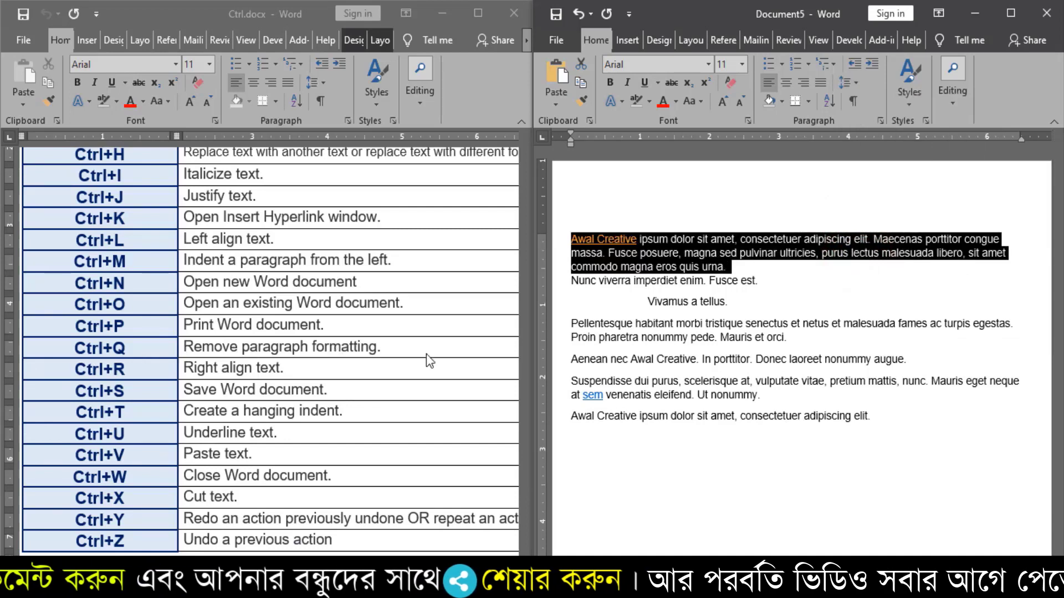
Right-align the "Vivamus a tellus." line.
{"action": "left_click", "coordinate": [118, 372]}
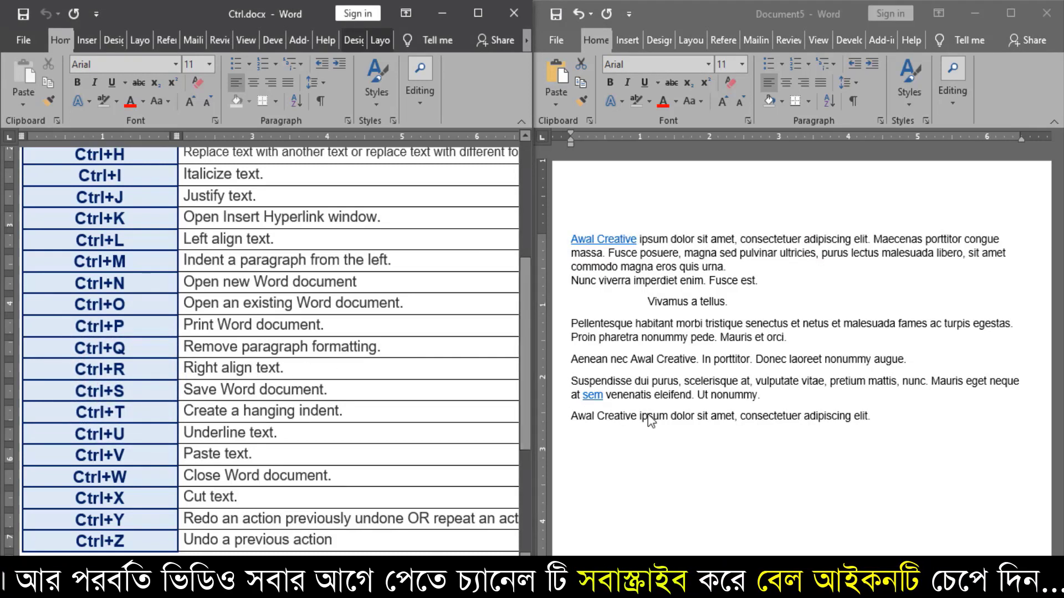
{"action": "left_click", "coordinate": [647, 301]}
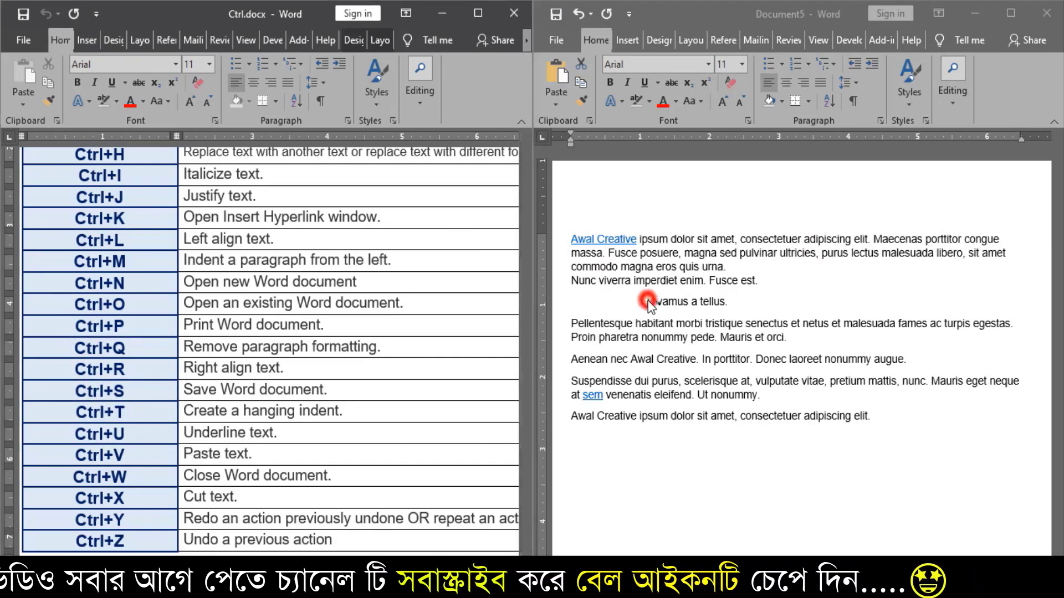
{"action": "left_click_drag", "start_coordinate": [647, 302], "coordinate": [729, 301]}
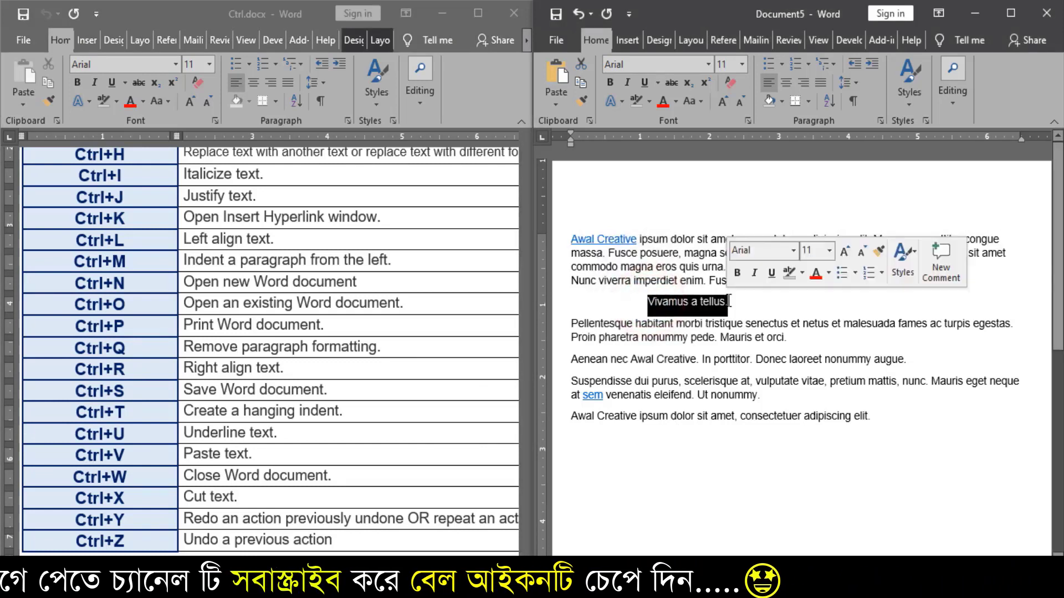
{"action": "key", "text": "ctrl+r"}
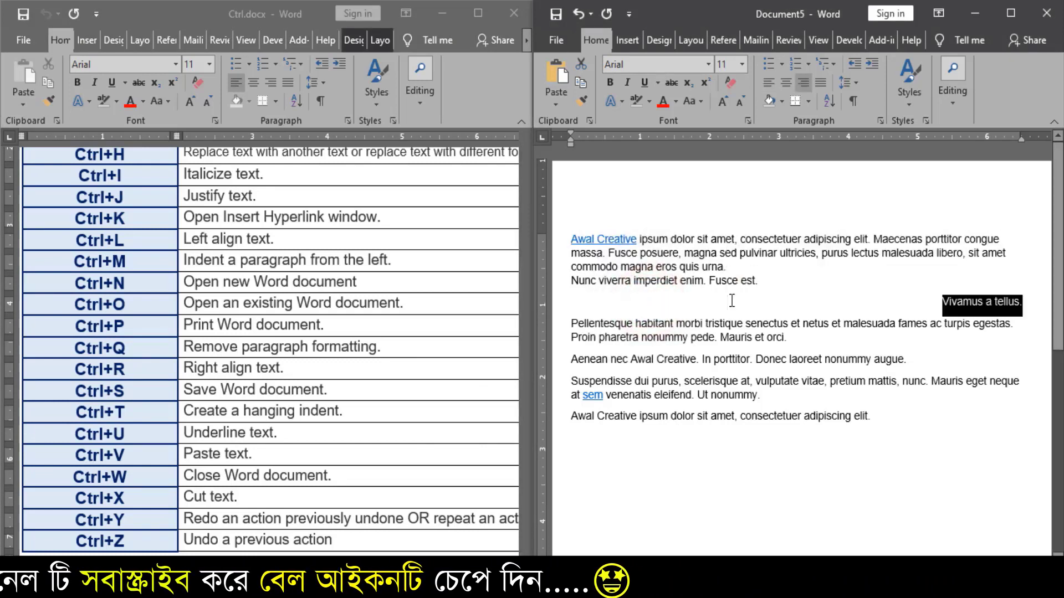
{"action": "left_click", "coordinate": [956, 302]}
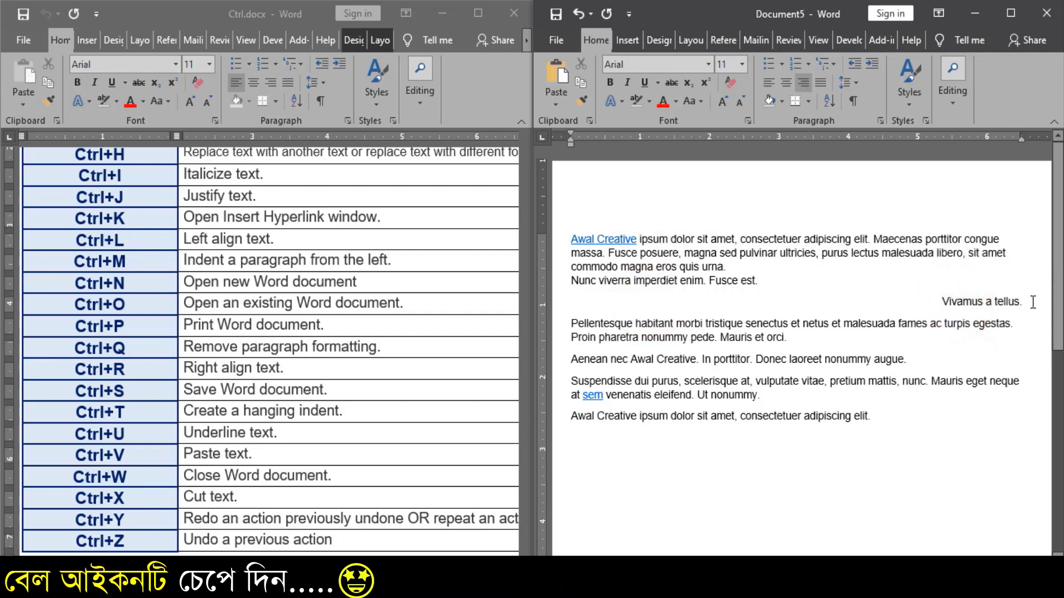
Switch the "Vivamus a tellus." line to left and back to right alignment, and finally center it.
{"action": "left_click_drag", "start_coordinate": [1032, 302], "coordinate": [965, 302]}
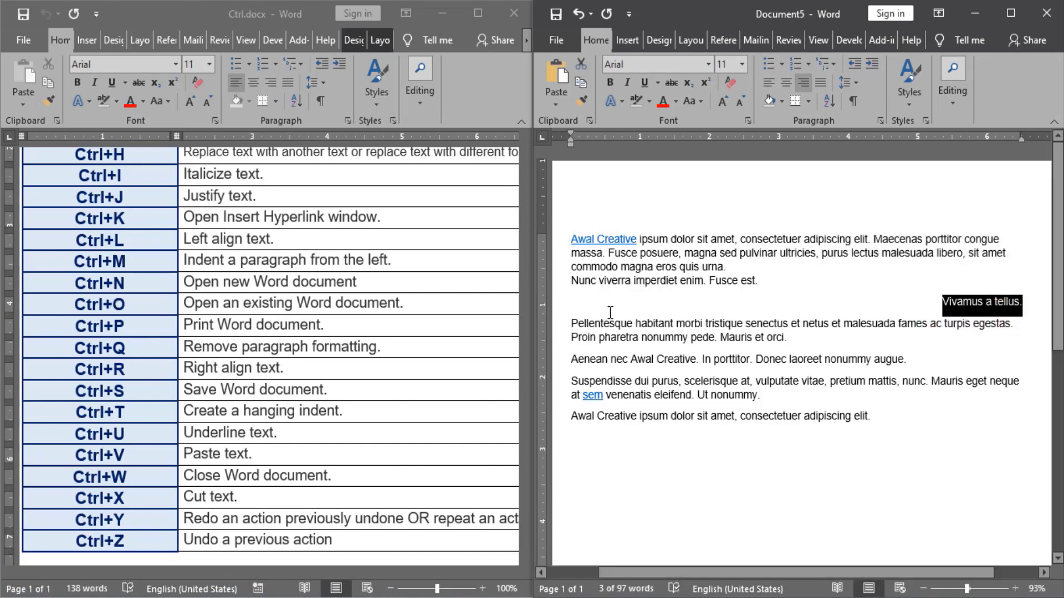
{"action": "key", "text": "ctrl+l"}
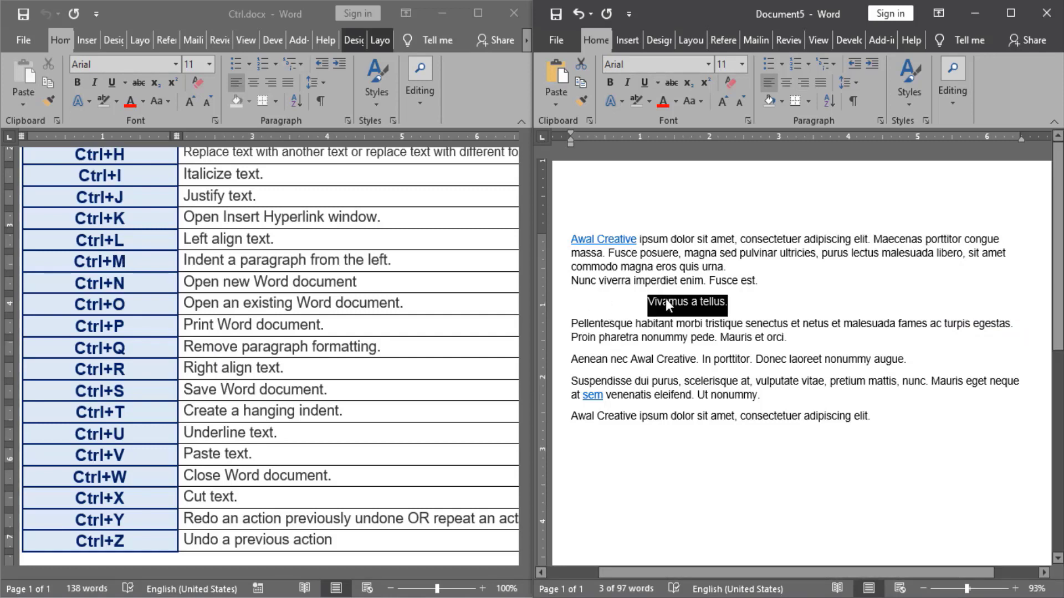
{"action": "key", "text": "ctrl+r"}
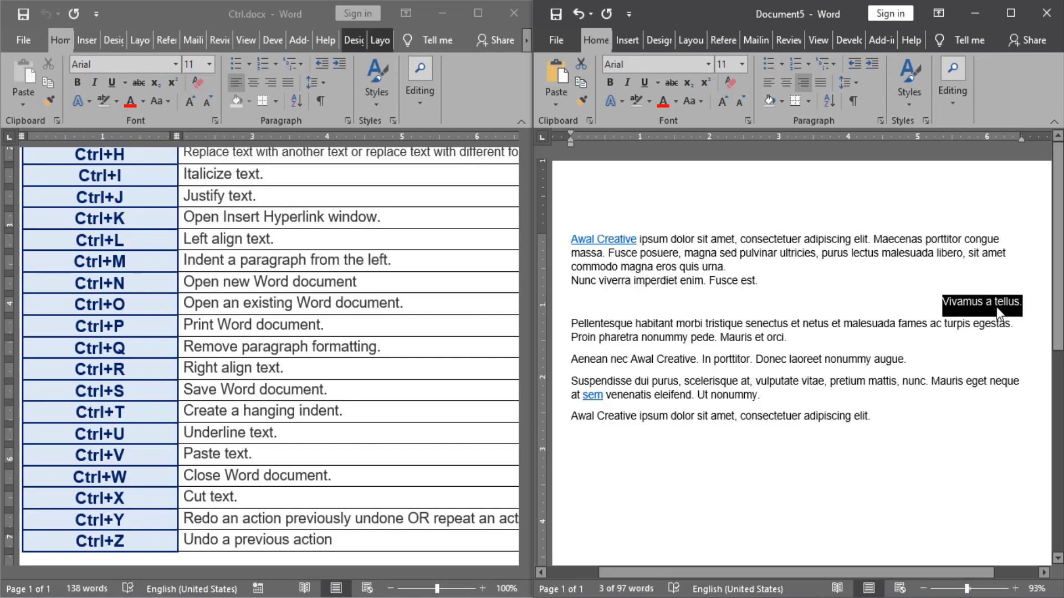
{"action": "key", "text": "ctrl+e"}
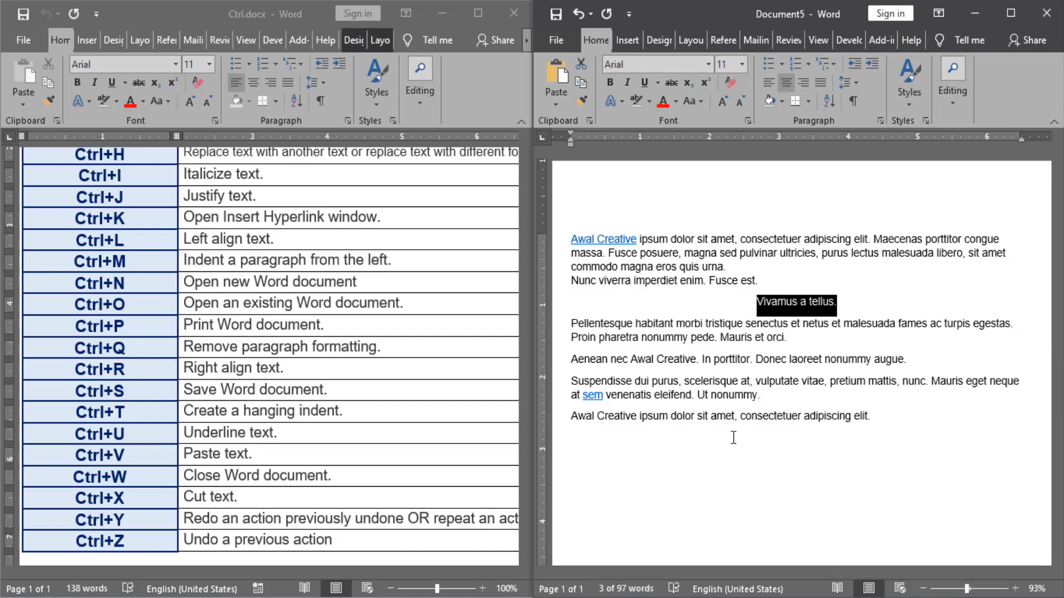
Show the Save As page for the placeholder document, look over its locations, and return to the text without saving.
{"action": "left_click", "coordinate": [743, 451]}
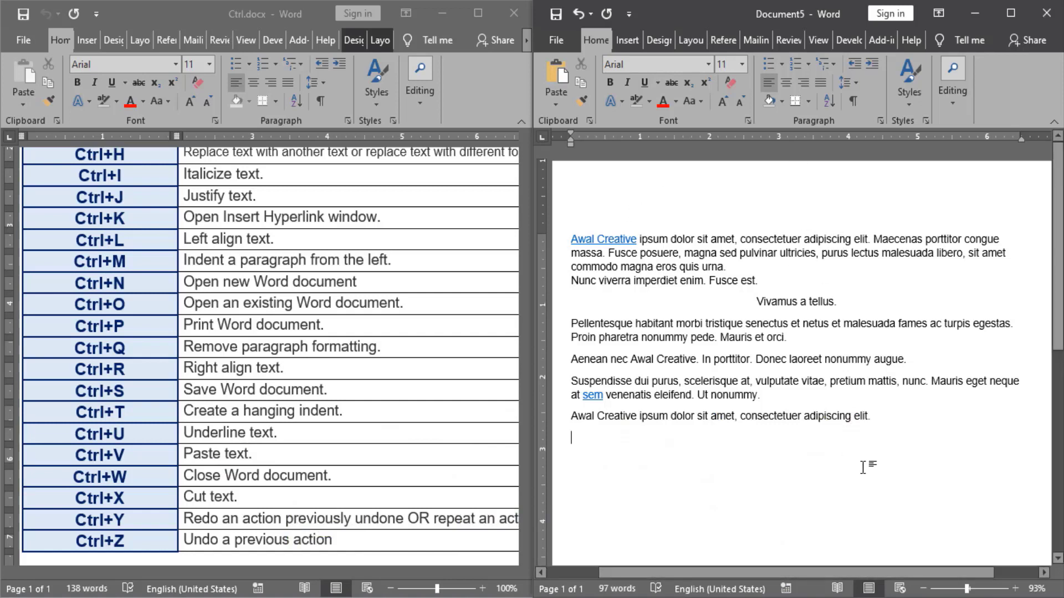
{"action": "key", "text": "ctrl+s"}
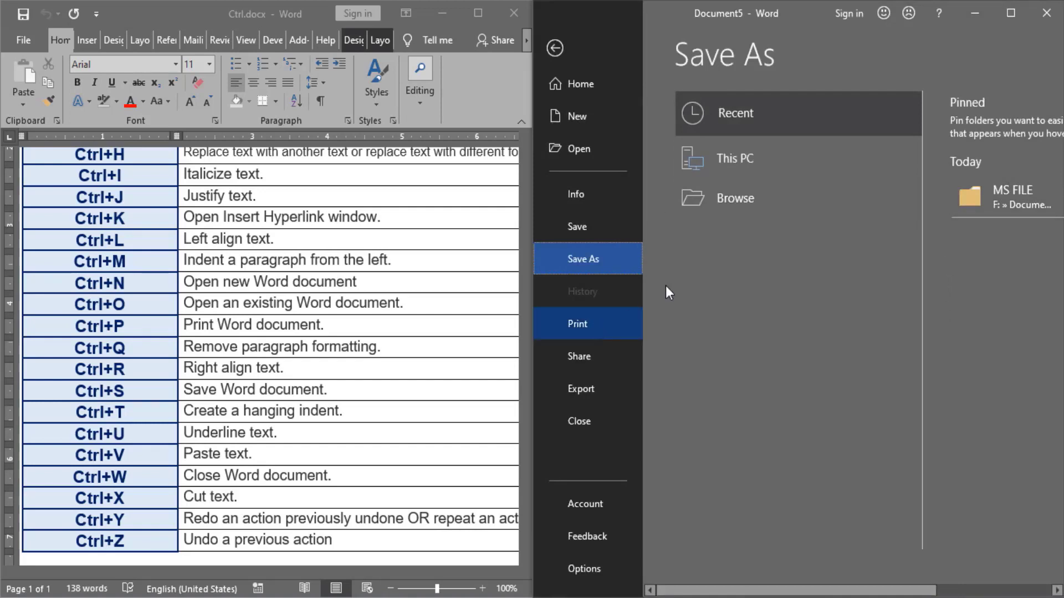
{"action": "left_click_drag", "start_coordinate": [839, 590], "coordinate": [693, 589]}
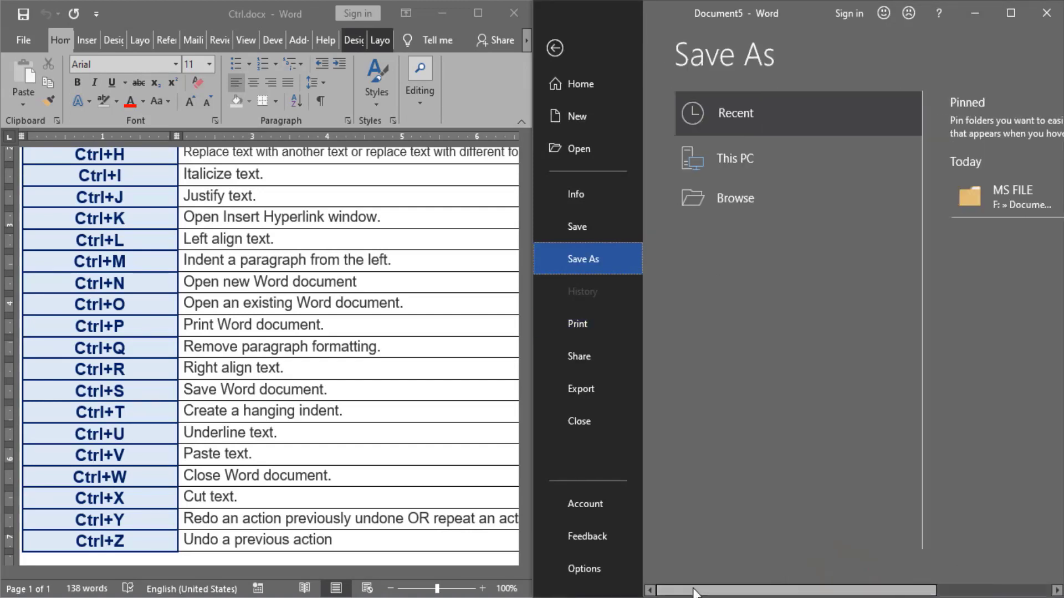
{"action": "left_click", "coordinate": [558, 49]}
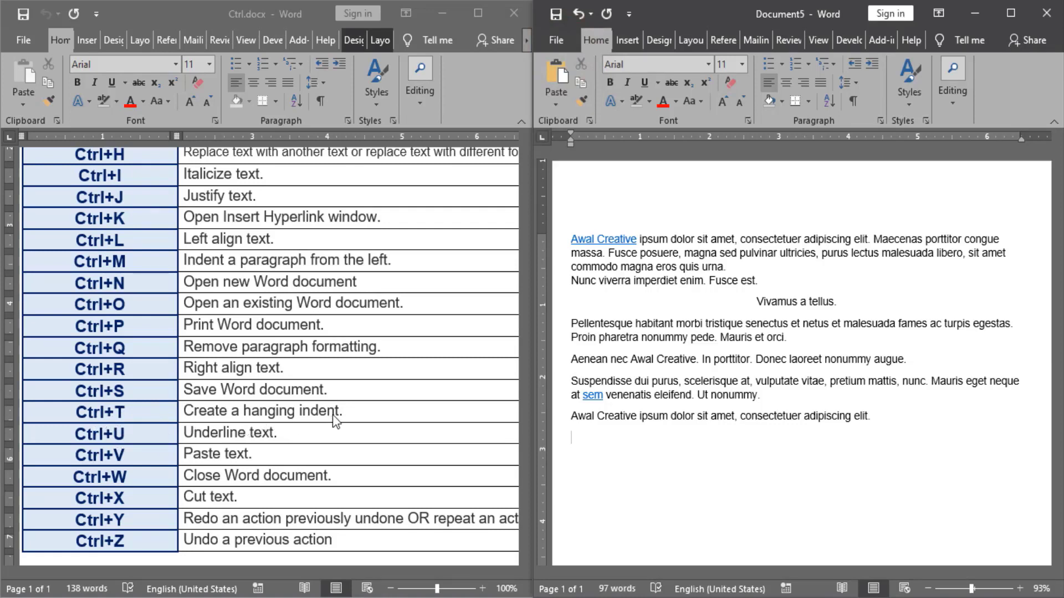
Apply a half-inch hanging indent to the paragraph beginning with "Pellentesque habitant".
{"action": "left_click", "coordinate": [575, 324]}
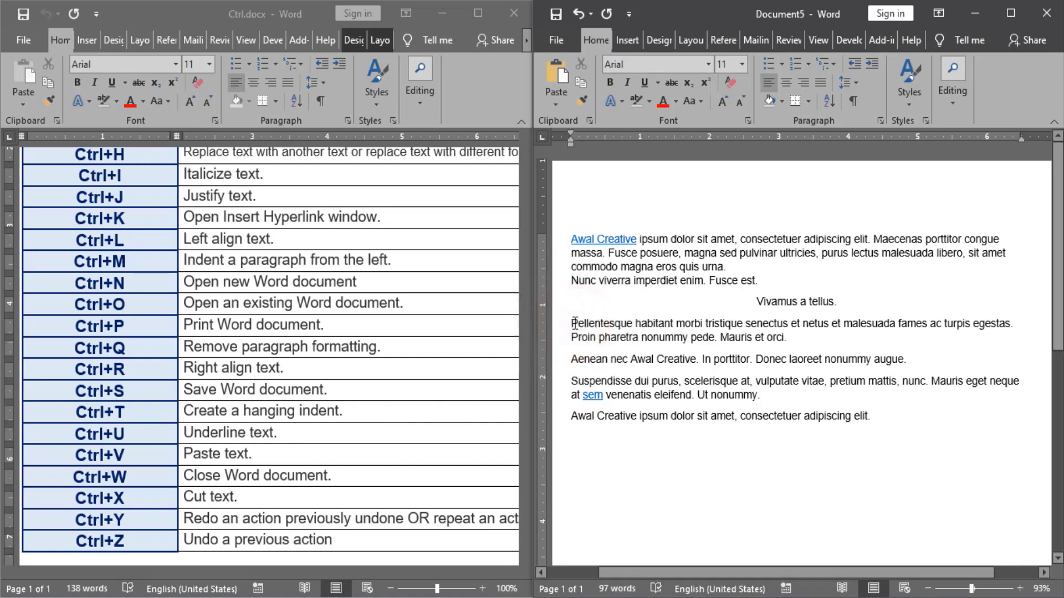
{"action": "key", "text": "ctrl+t"}
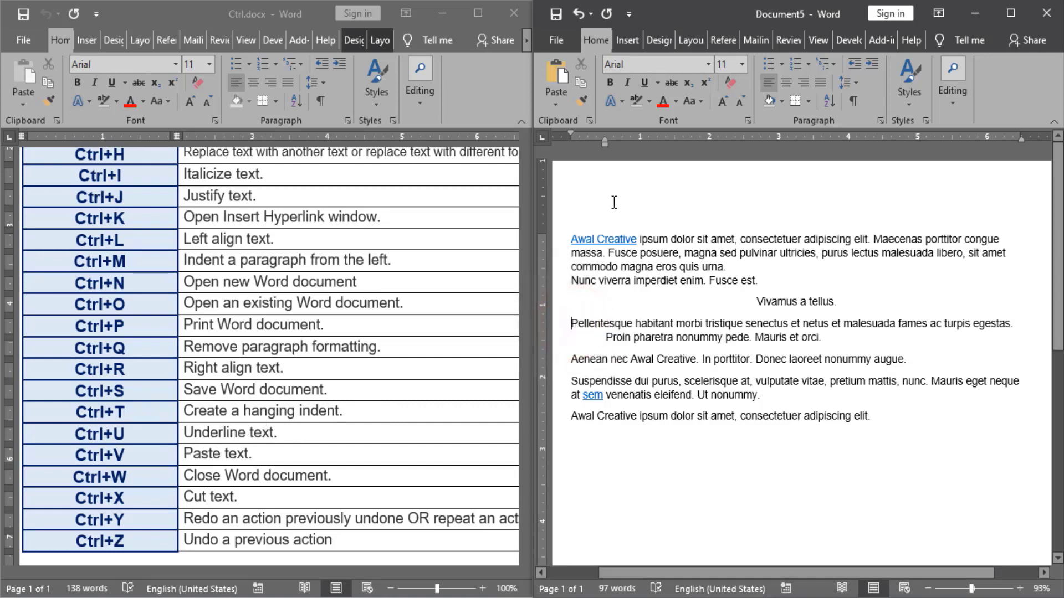
Try indenting the first line of the "Pellentesque habitant" paragraph, and undo that change.
{"action": "left_click", "coordinate": [604, 142]}
{"action": "key", "text": "Tab"}
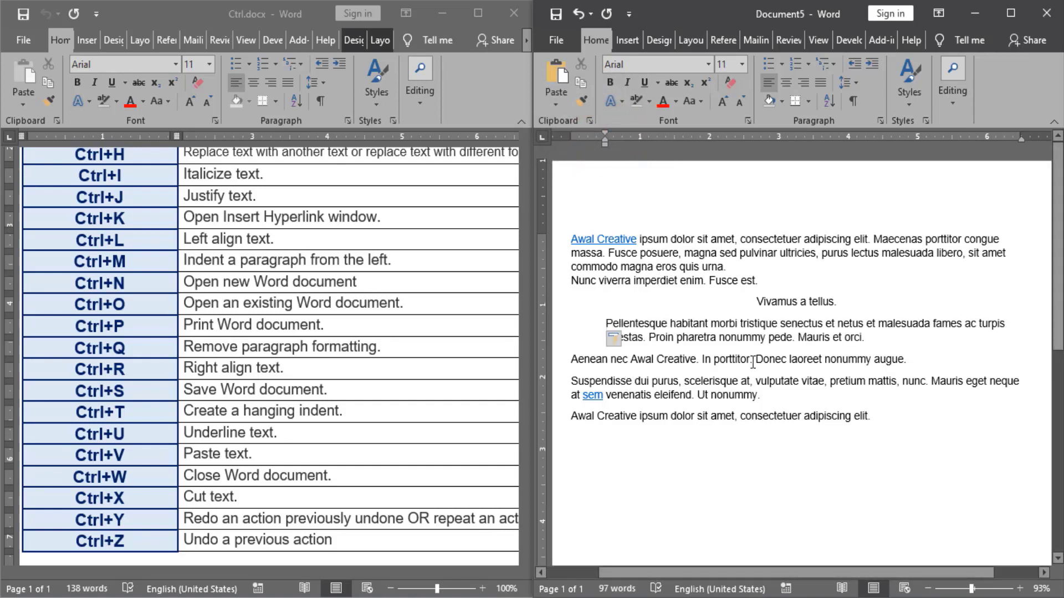
{"action": "key", "text": "ctrl+z"}
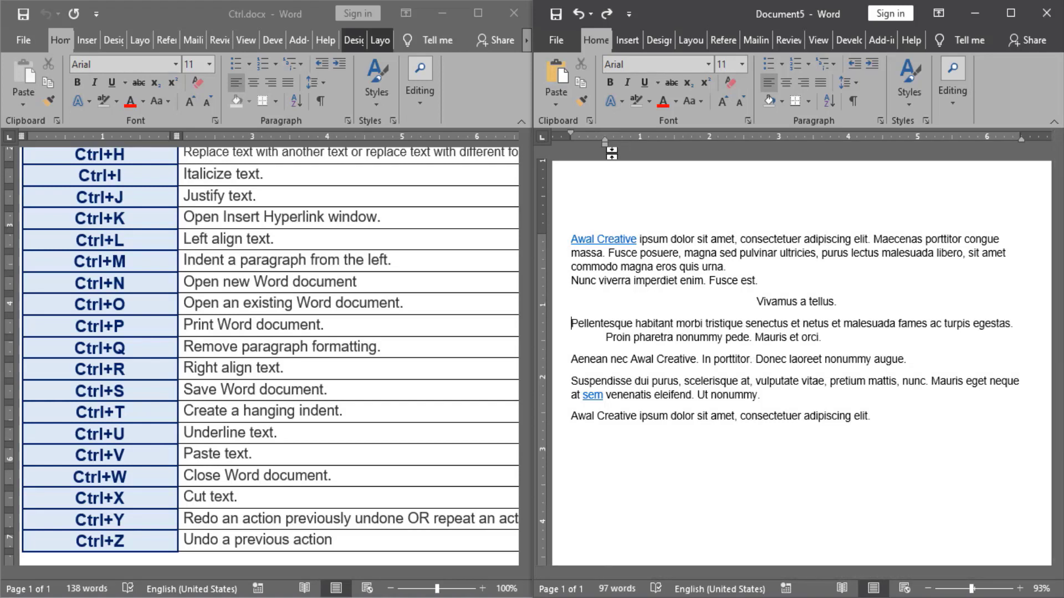
Increase the hanging indent of the "Pellentesque habitant" paragraph in half-inch increments to 2.5 inches.
{"action": "key", "text": "ctrl+t"}
{"action": "key", "text": "ctrl+t"}
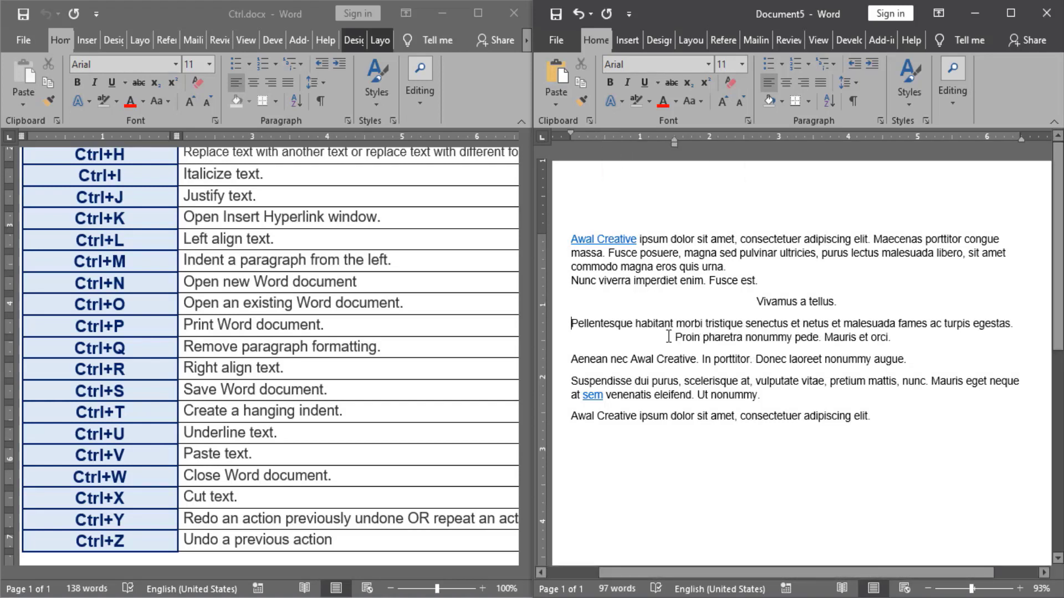
{"action": "key", "text": "ctrl+t"}
{"action": "key", "text": "ctrl+t"}
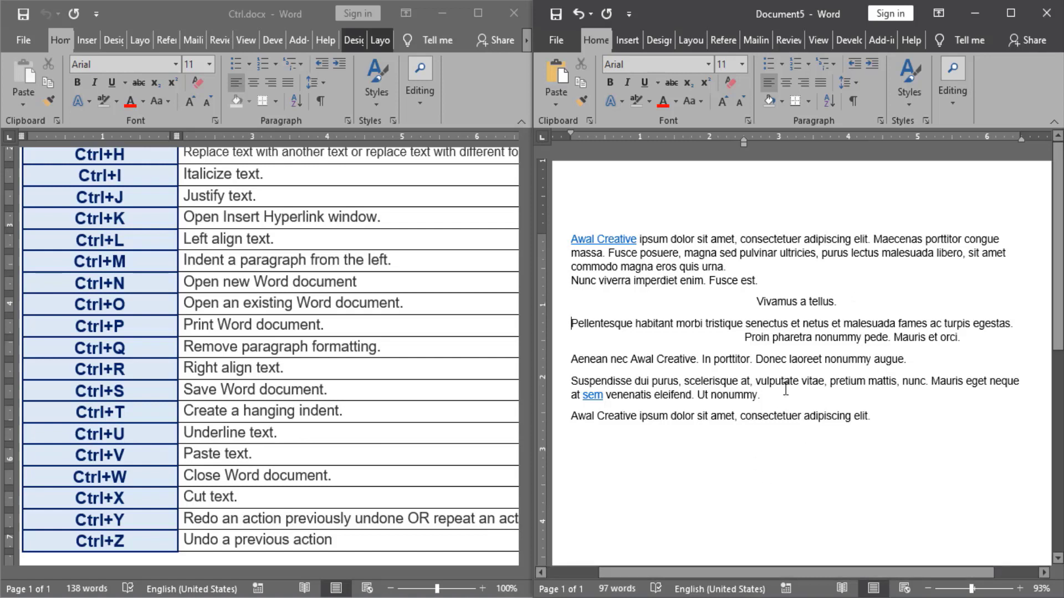
Underline the centered "Vivamus a tellus." line, and remove the underline again.
{"action": "triple_click", "coordinate": [750, 302]}
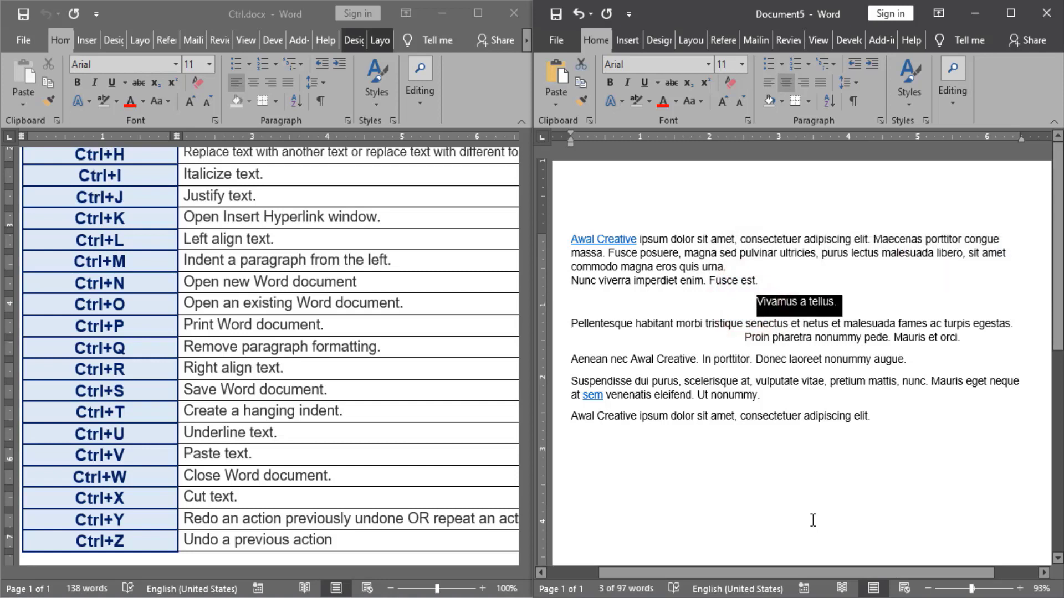
{"action": "key", "text": "ctrl+u"}
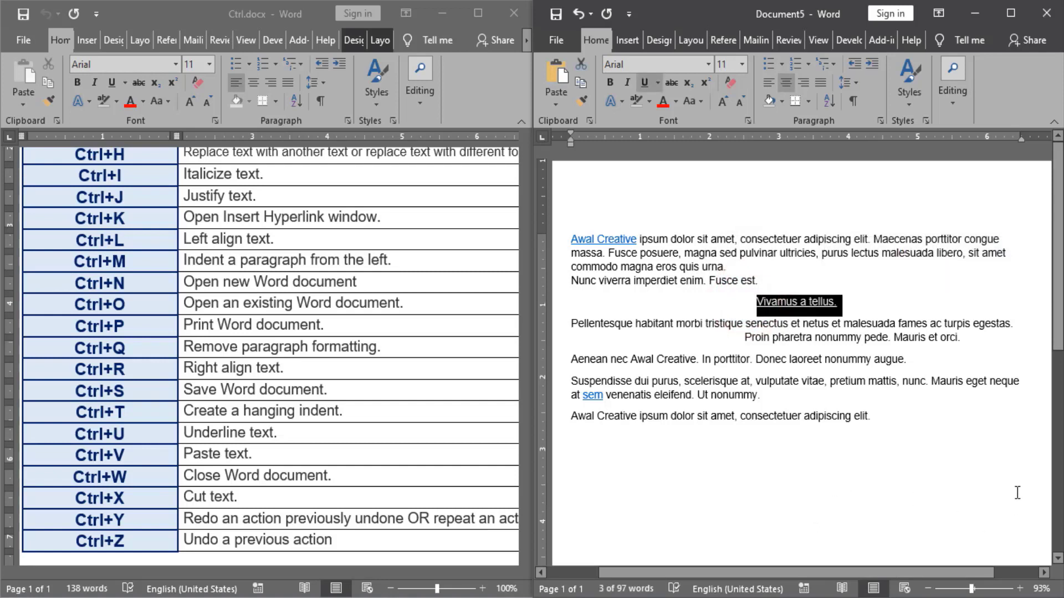
{"action": "left_click", "coordinate": [853, 306]}
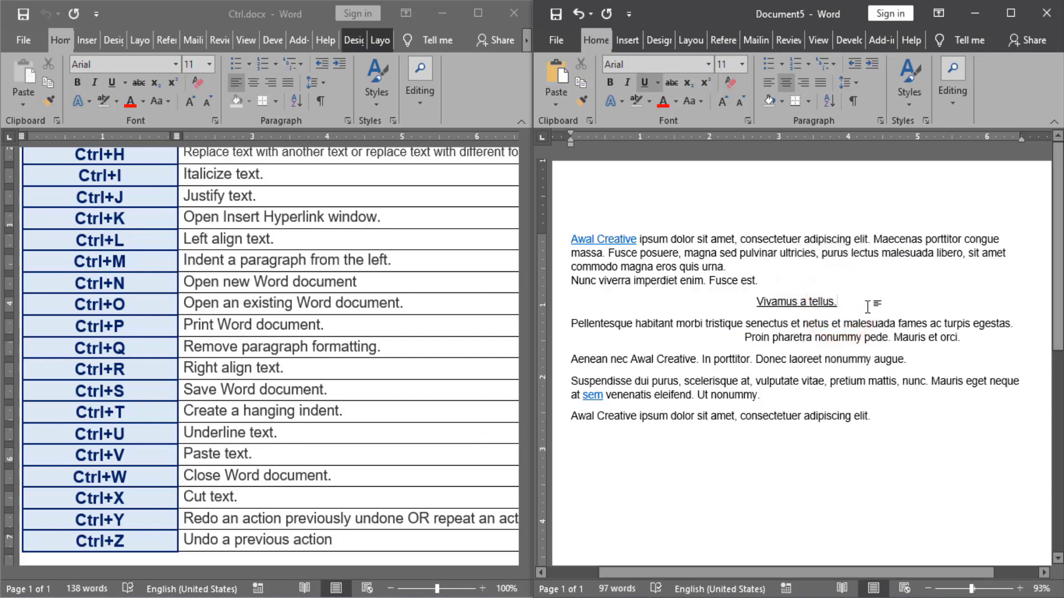
{"action": "triple_click", "coordinate": [839, 303]}
{"action": "key", "text": "ctrl+c"}
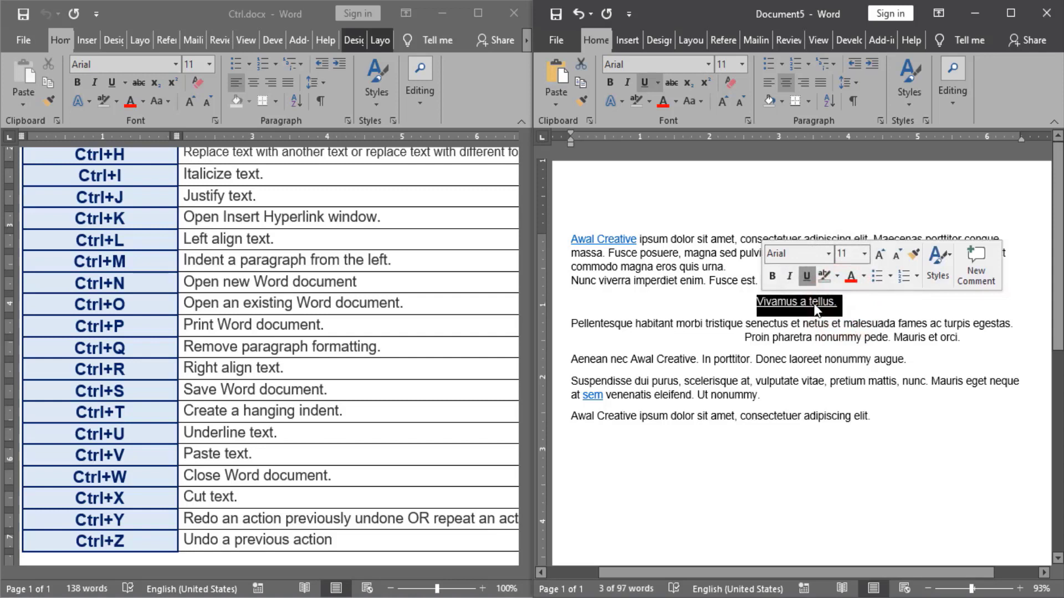
{"action": "key", "text": "ctrl+u"}
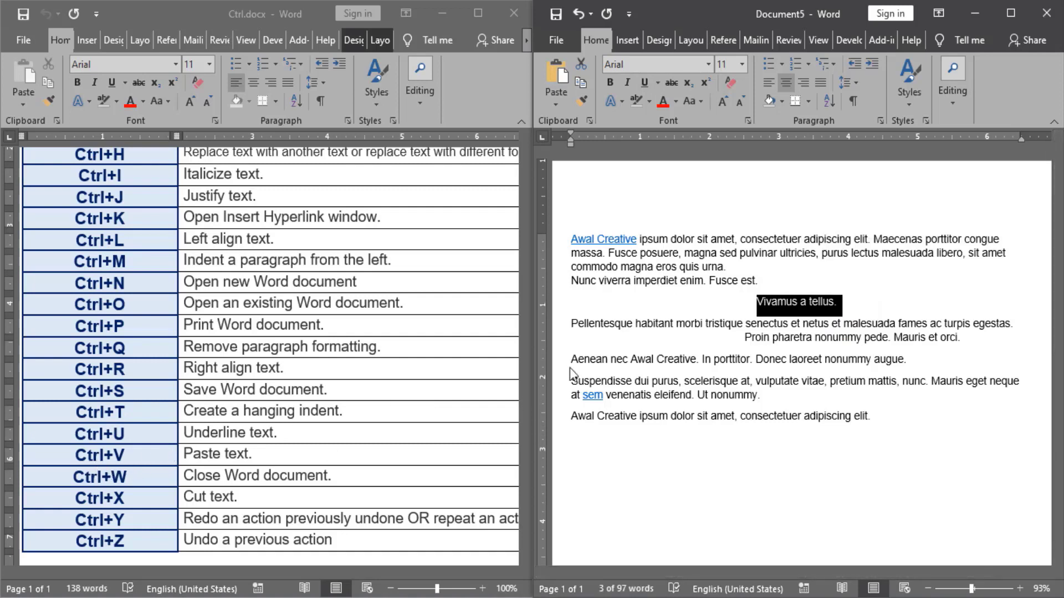
{"action": "left_click", "coordinate": [851, 297]}
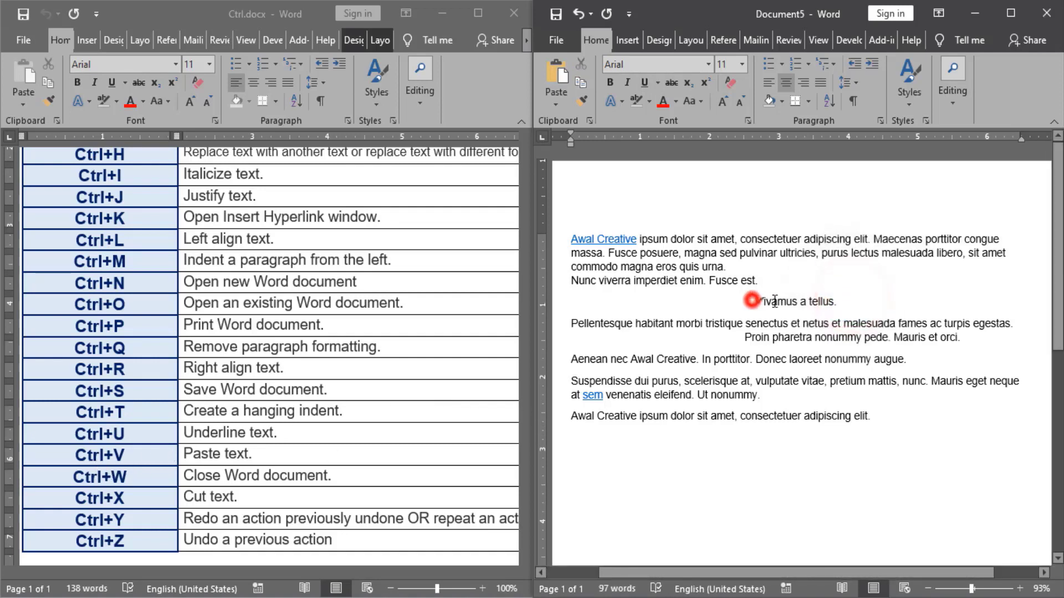
Copy the "Vivamus a tellus." line and paste it at the end of the "Suspendisse" paragraph and of the final paragraph.
{"action": "triple_click", "coordinate": [775, 302]}
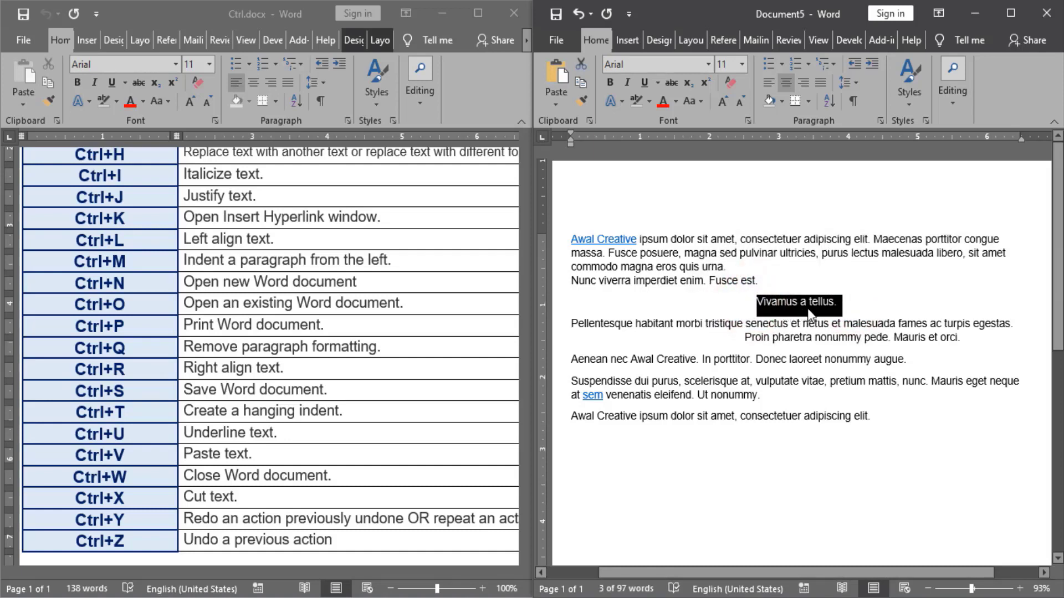
{"action": "left_click", "coordinate": [769, 394]}
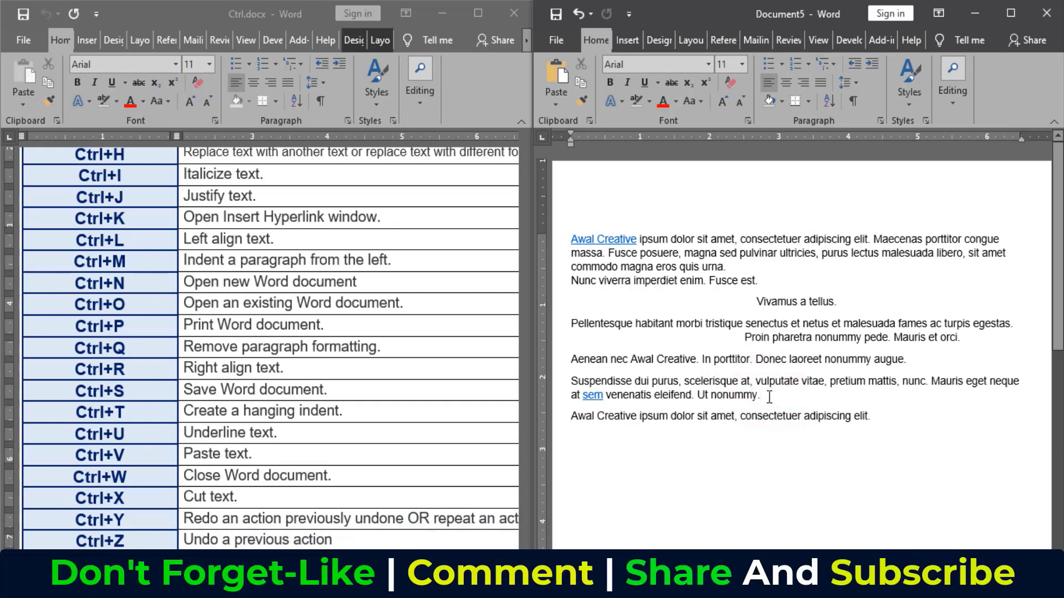
{"action": "key", "text": "ctrl+v"}
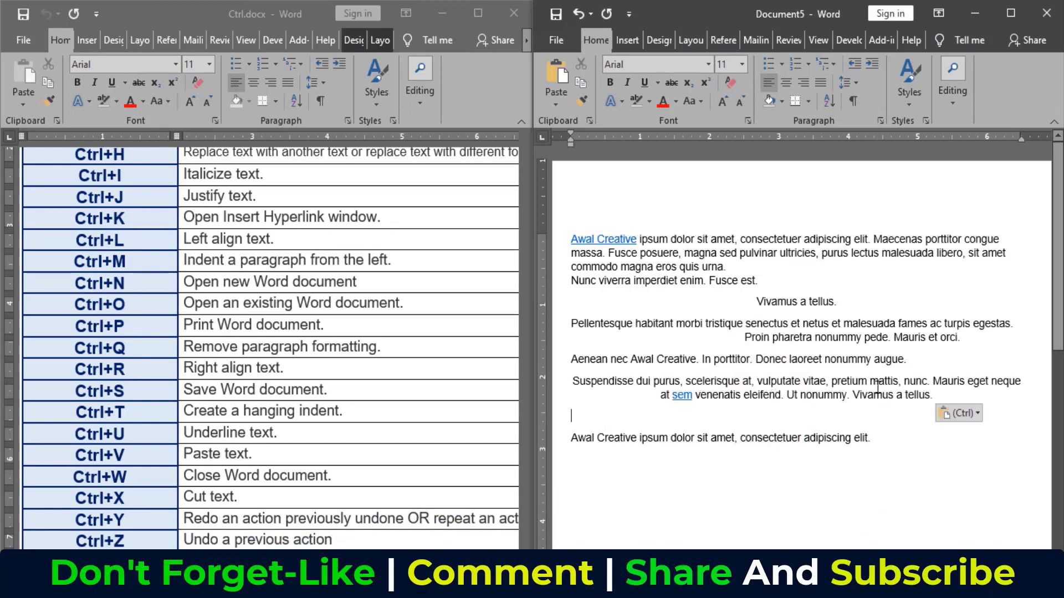
{"action": "left_click", "coordinate": [894, 438]}
{"action": "key", "text": "ctrl+v"}
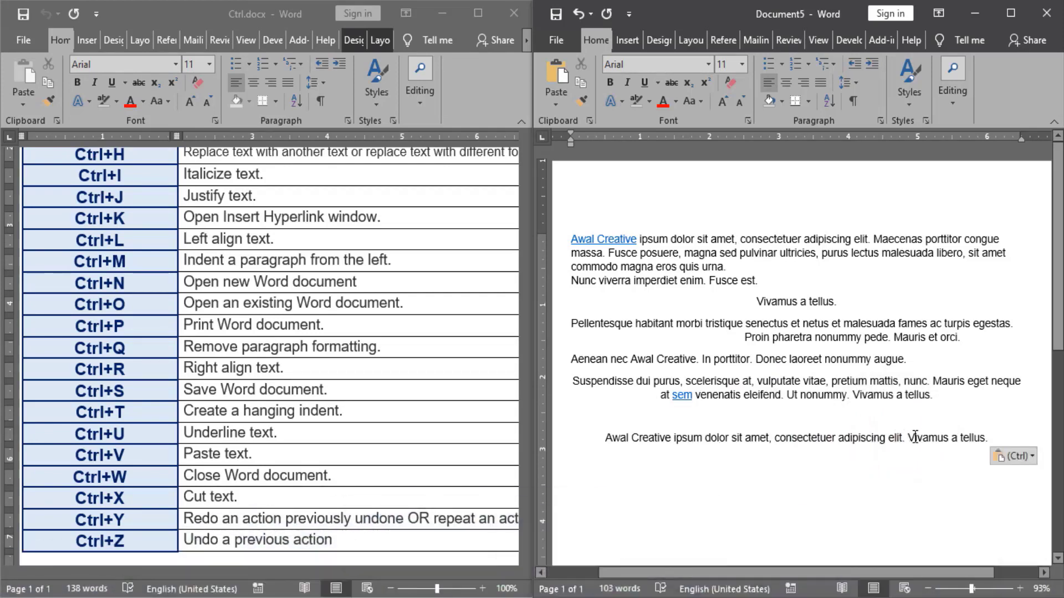
{"action": "left_click_drag", "start_coordinate": [914, 437], "coordinate": [983, 438]}
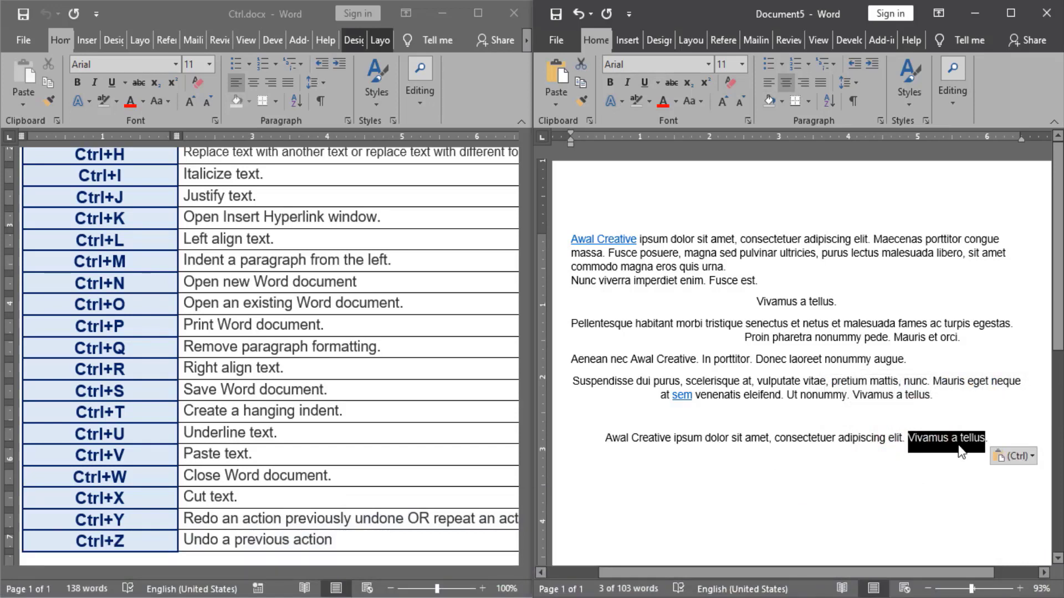
{"action": "left_click", "coordinate": [817, 472]}
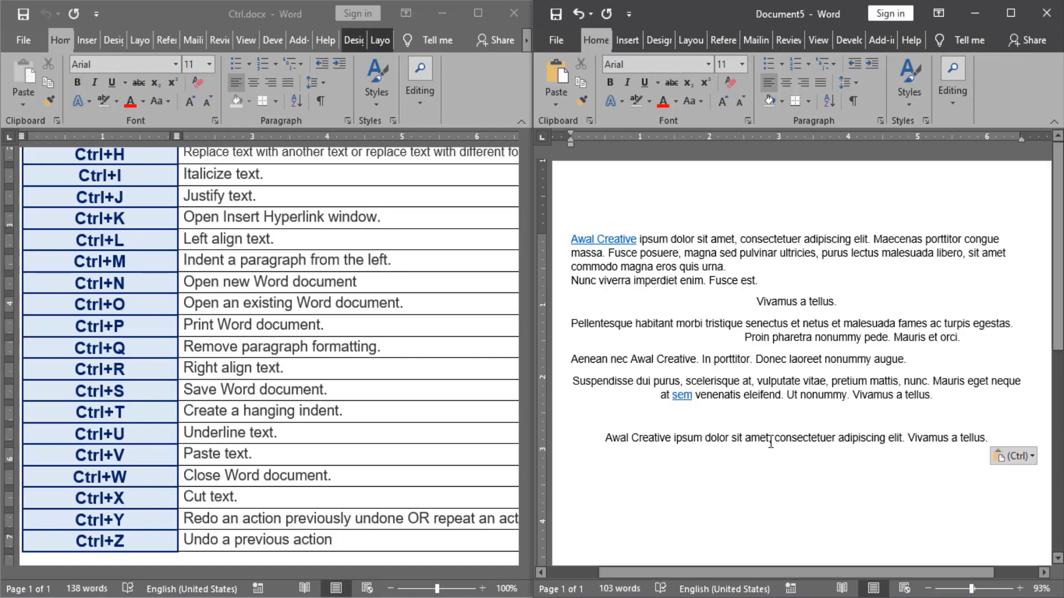
Open a new blank document, place its window over the two others, and close it again.
{"action": "key", "text": "ctrl+n"}
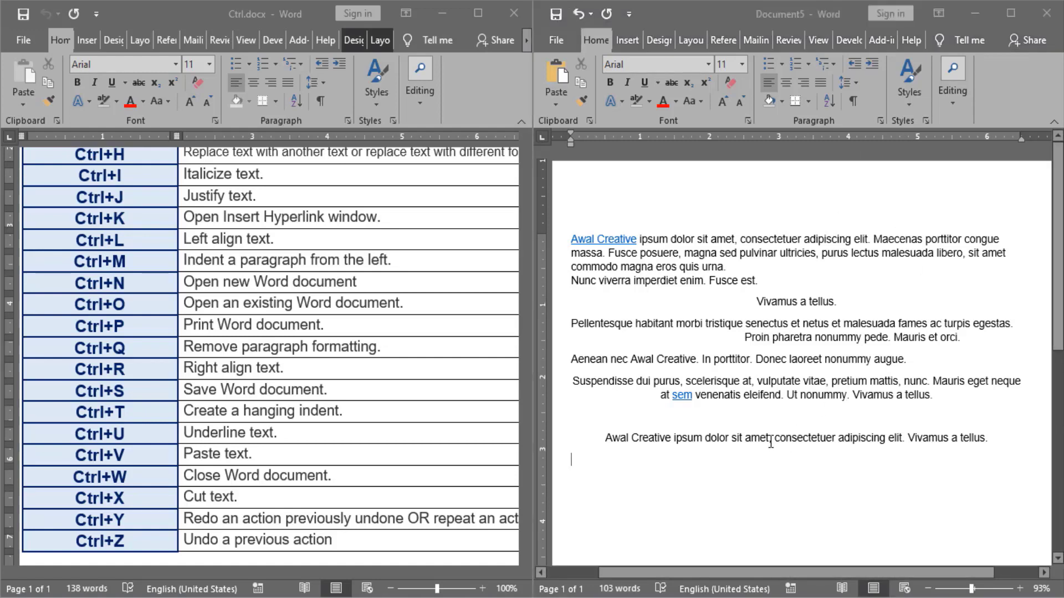
{"action": "left_click_drag", "start_coordinate": [425, 10], "coordinate": [673, 37]}
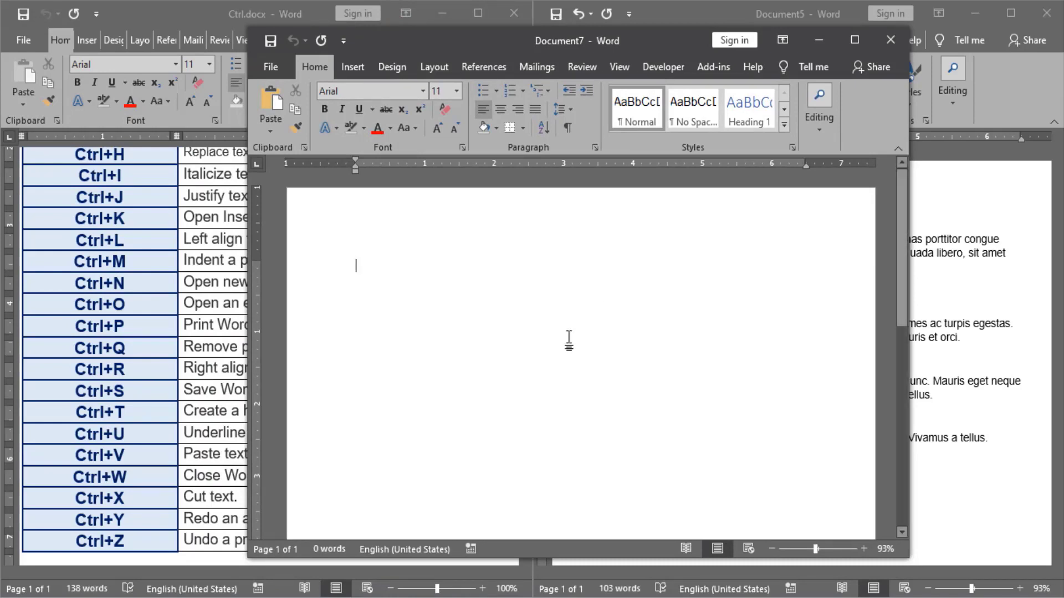
{"action": "left_click", "coordinate": [529, 310]}
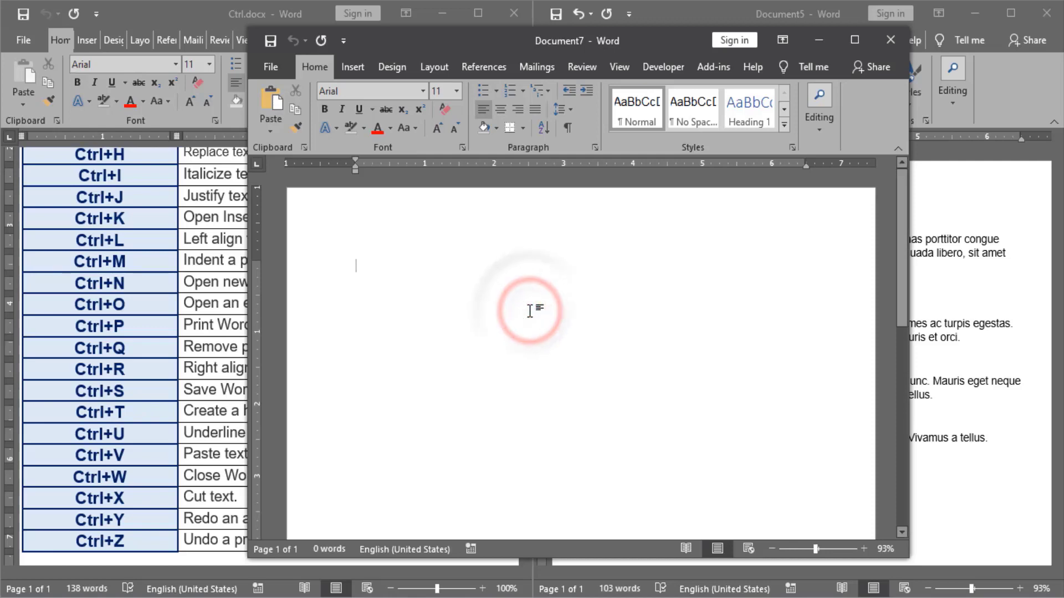
{"action": "key", "text": "ctrl+w"}
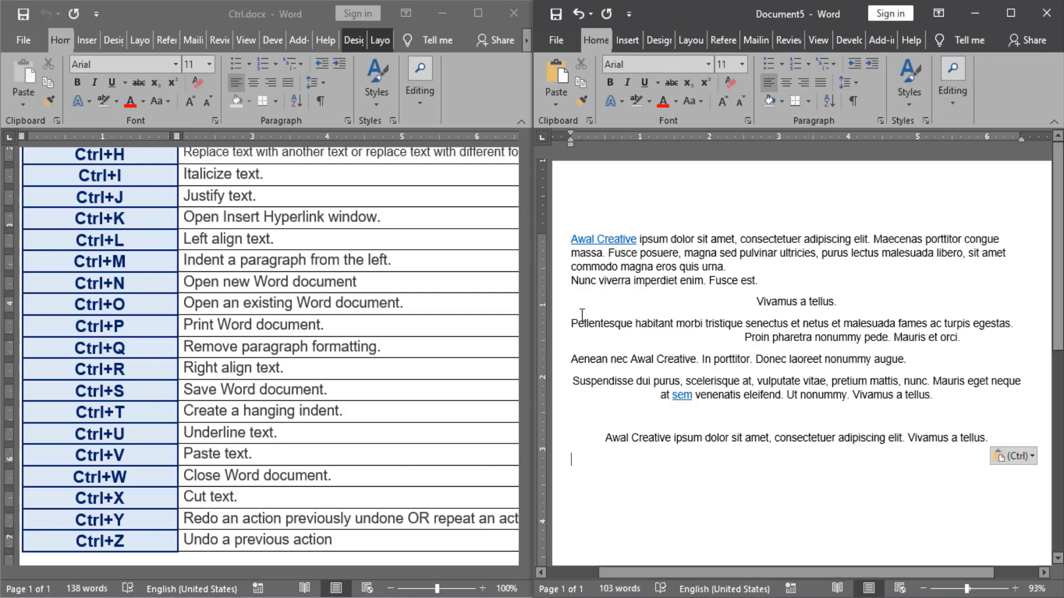
Cut the "Pellentesque habitant" paragraph and paste it on a new left-aligned line below the last paragraph.
{"action": "left_click_drag", "start_coordinate": [574, 323], "coordinate": [942, 338]}
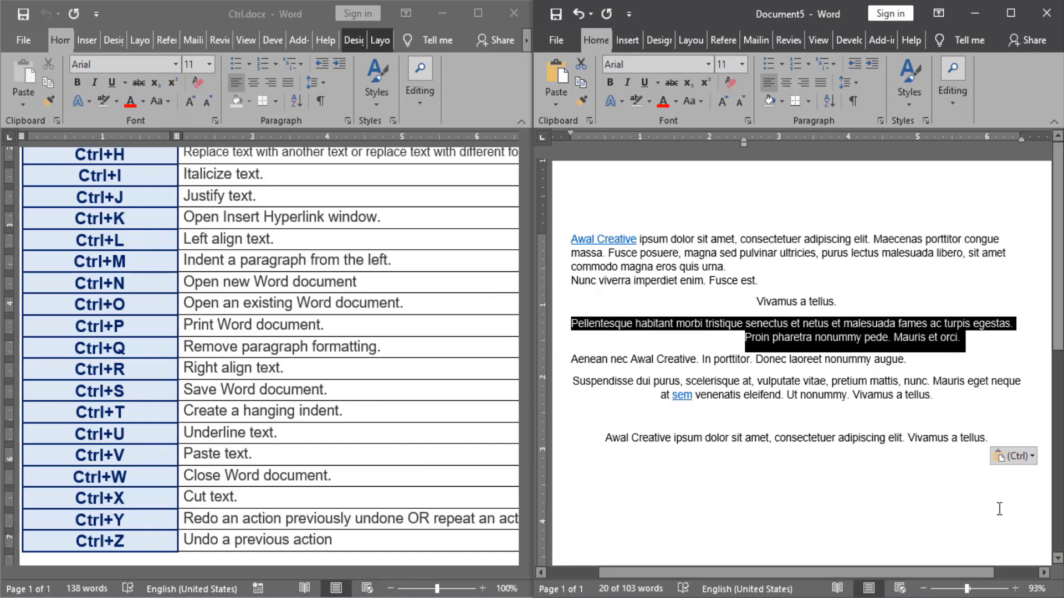
{"action": "key", "text": "ctrl+x"}
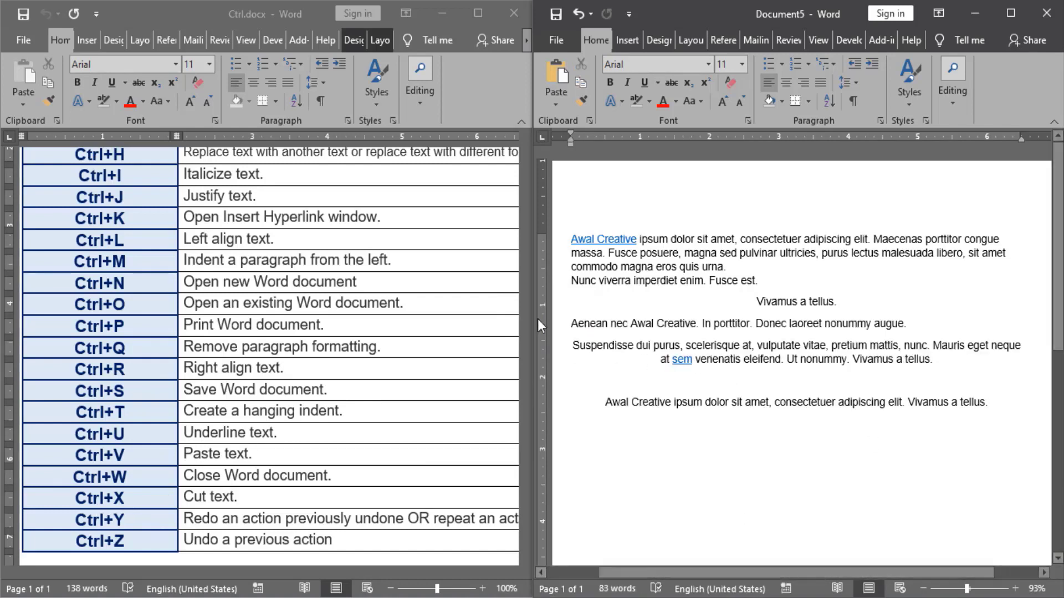
{"action": "left_click", "coordinate": [994, 408]}
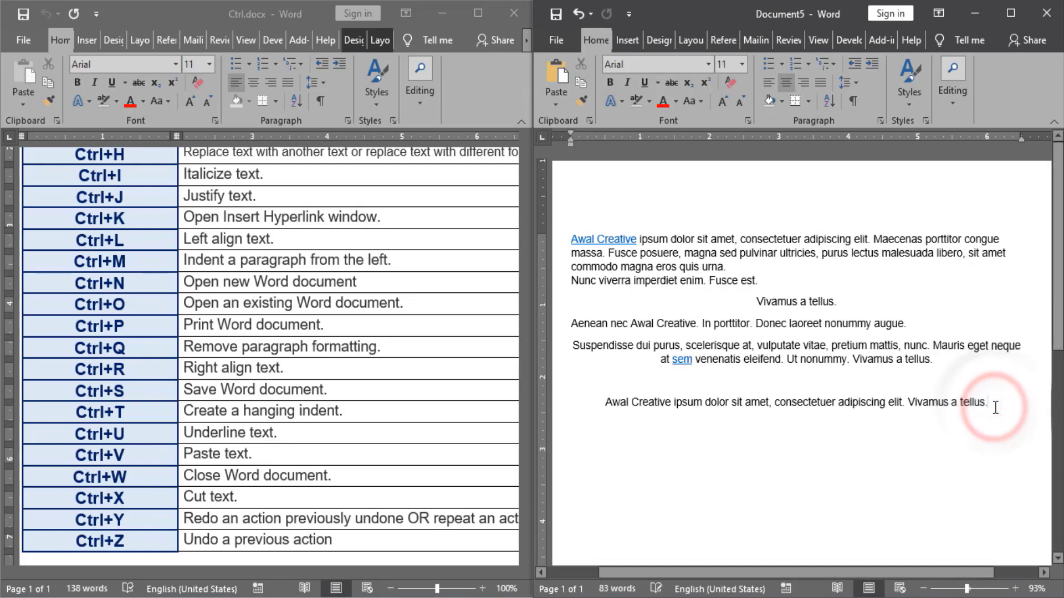
{"action": "key", "text": "Return"}
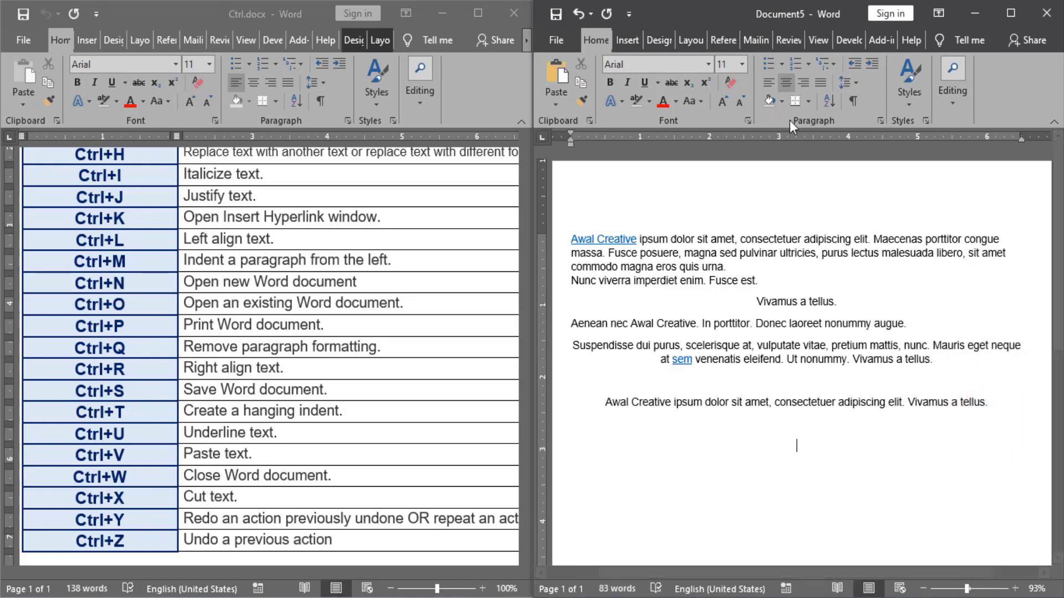
{"action": "left_click", "coordinate": [769, 83]}
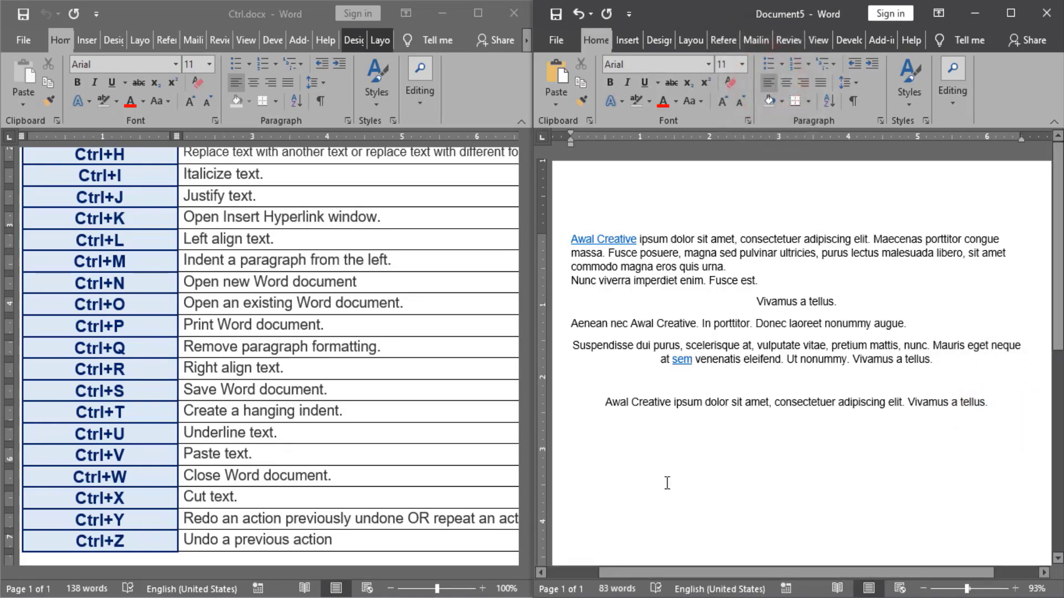
{"action": "key", "text": "ctrl+v"}
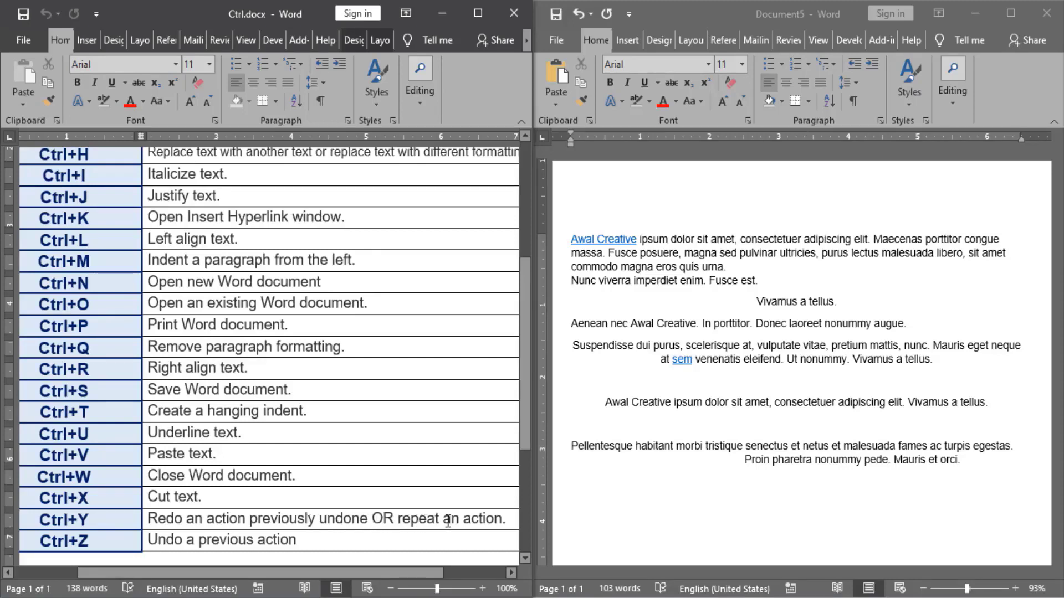
Cut the words "Vivamus a tellus" from the centered line, undo the cut, and cut them again.
{"action": "left_click_drag", "start_coordinate": [391, 570], "coordinate": [414, 570]}
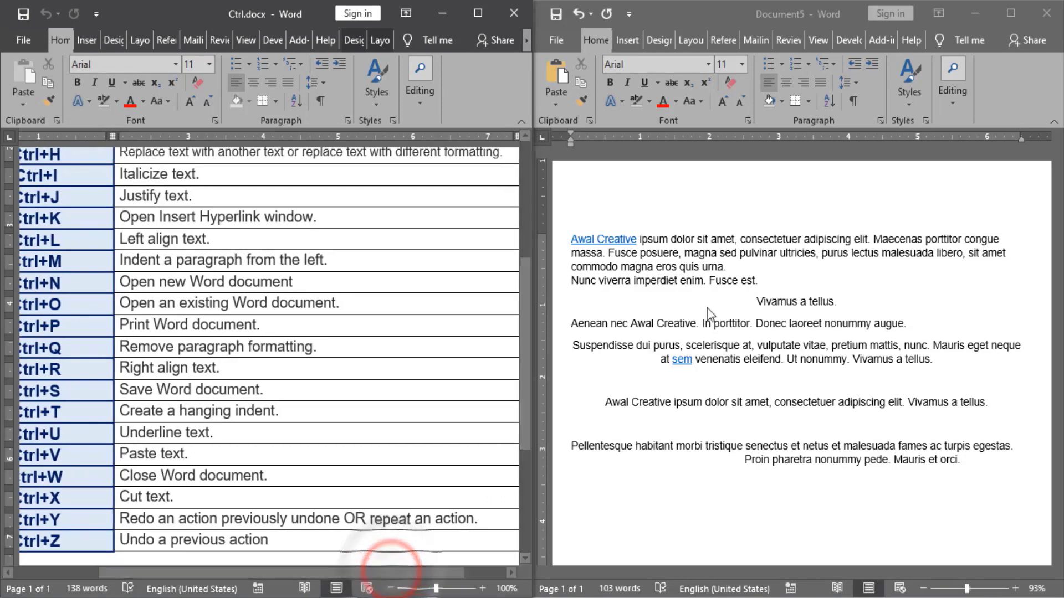
{"action": "left_click", "coordinate": [750, 299]}
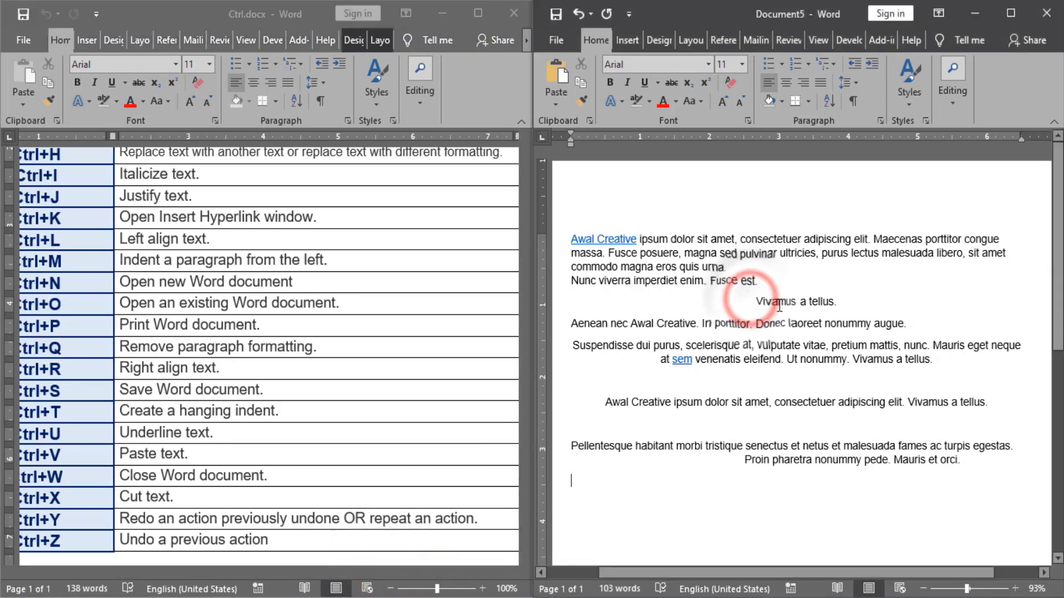
{"action": "left_click_drag", "start_coordinate": [756, 301], "coordinate": [815, 310]}
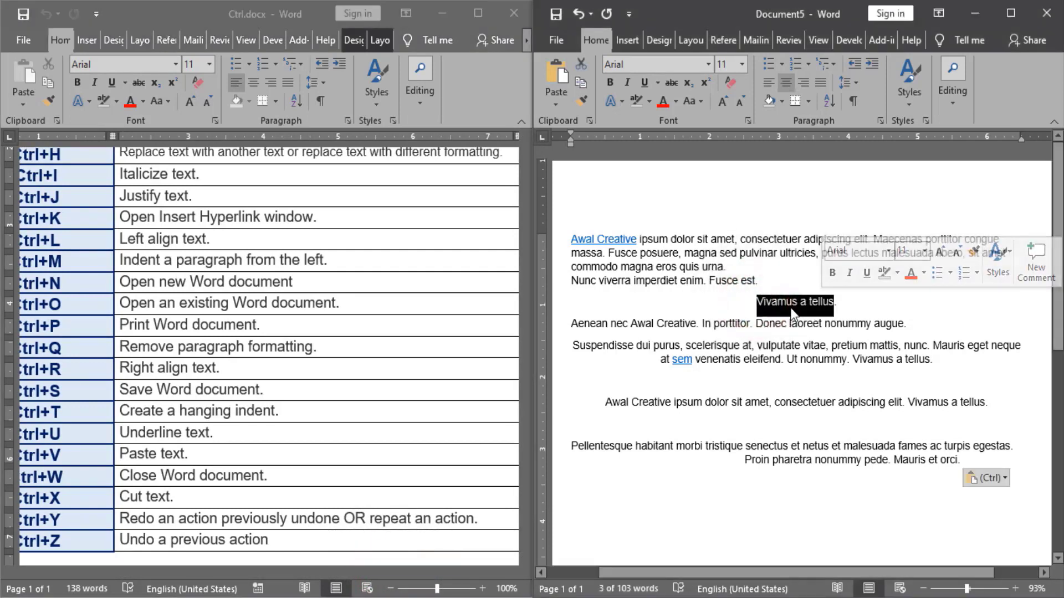
{"action": "key", "text": "ctrl+x"}
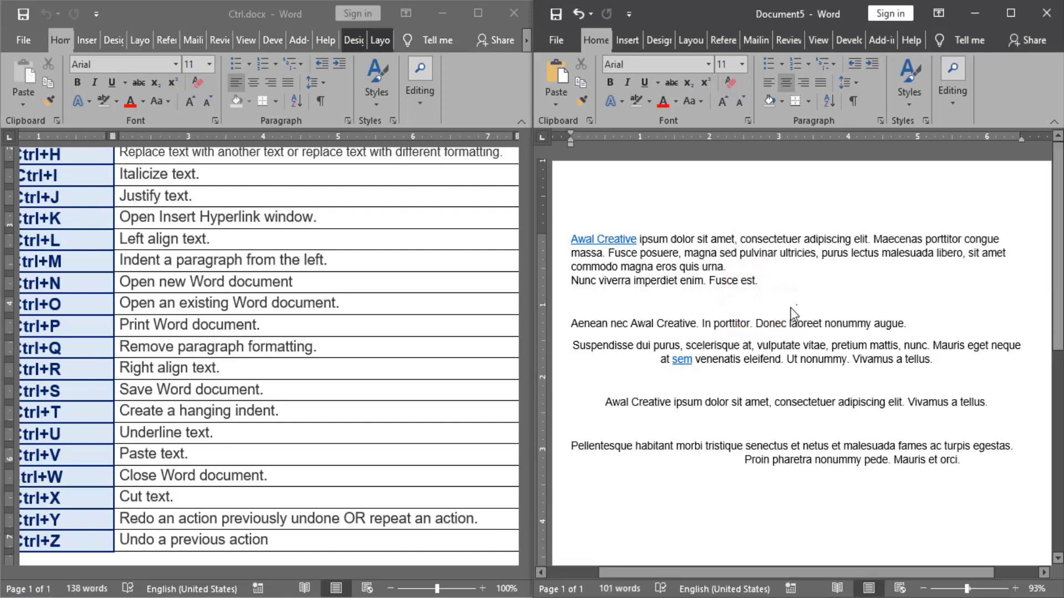
{"action": "key", "text": "ctrl+z"}
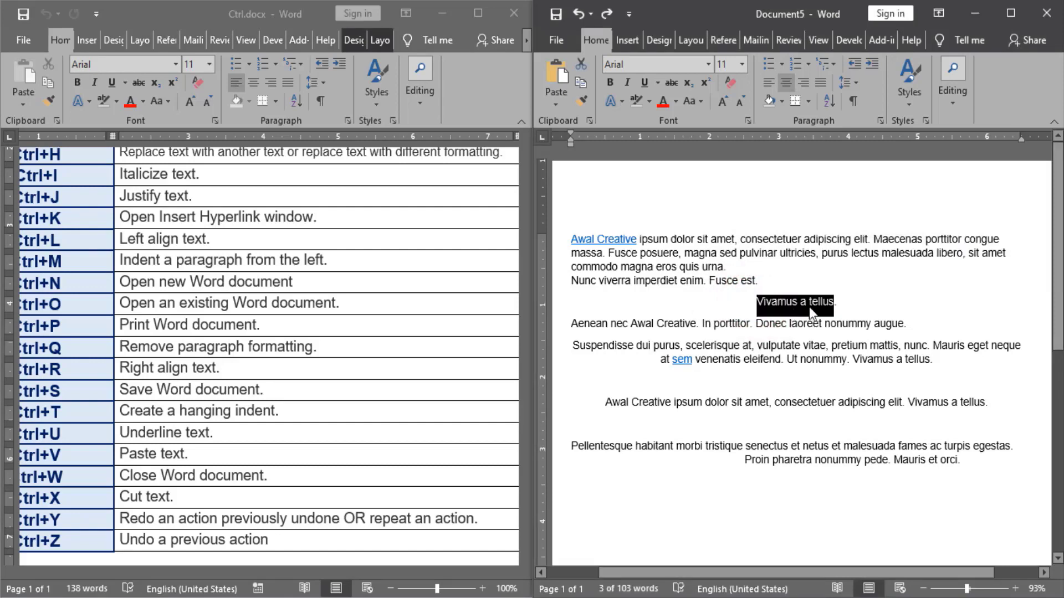
{"action": "key", "text": "ctrl+x"}
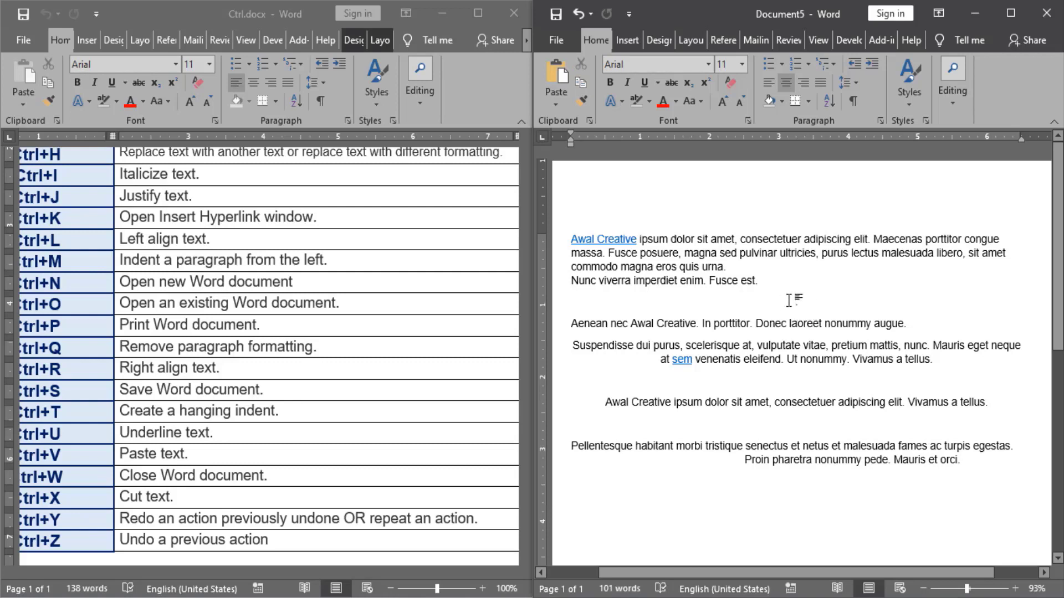
Enter "Aw" on the emptied centered line and repeat that entry eleven times.
{"action": "double_click", "coordinate": [791, 300]}
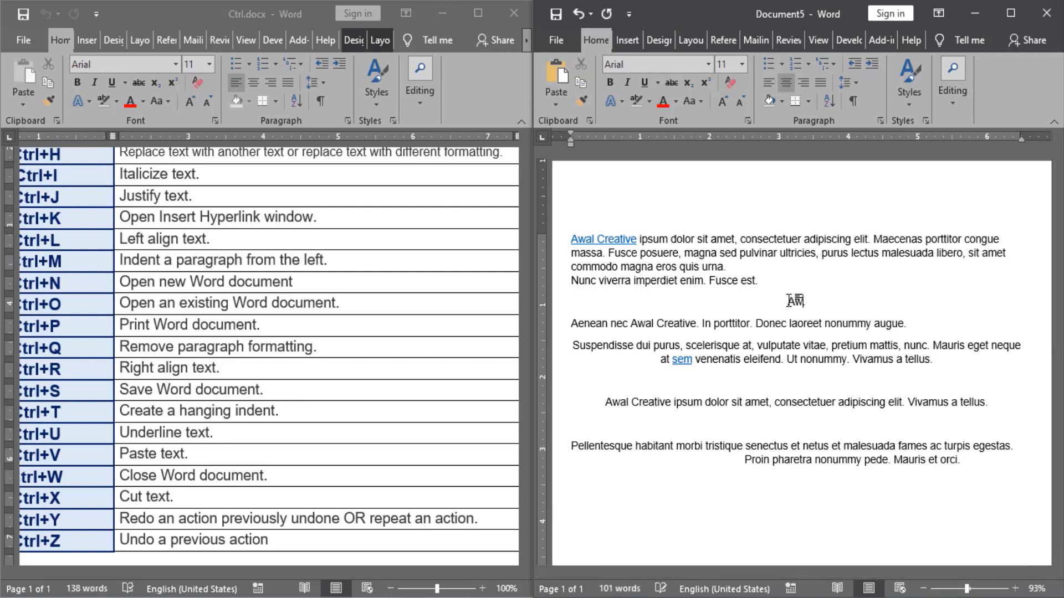
{"action": "type", "text": "Aw"}
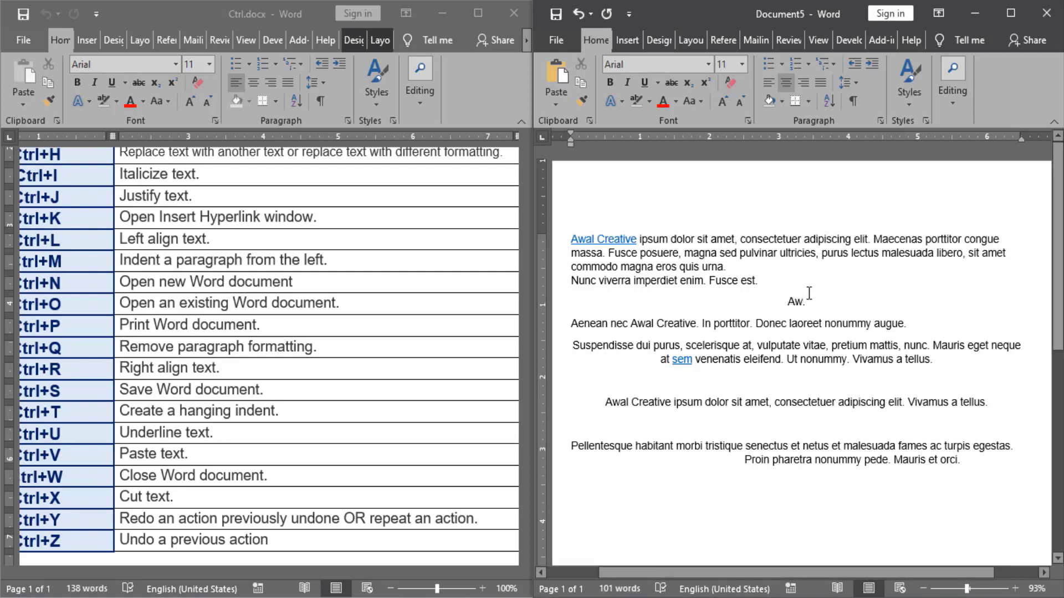
{"action": "key", "text": "ctrl+y"}
{"action": "key", "text": "ctrl+y"}
{"action": "key", "text": "ctrl+y"}
{"action": "key", "text": "ctrl+y"}
{"action": "key", "text": "ctrl+y"}
{"action": "key", "text": "ctrl+y"}
{"action": "key", "text": "ctrl+y"}
{"action": "key", "text": "ctrl+y"}
{"action": "key", "text": "ctrl+y"}
{"action": "key", "text": "ctrl+y"}
{"action": "key", "text": "ctrl+y"}
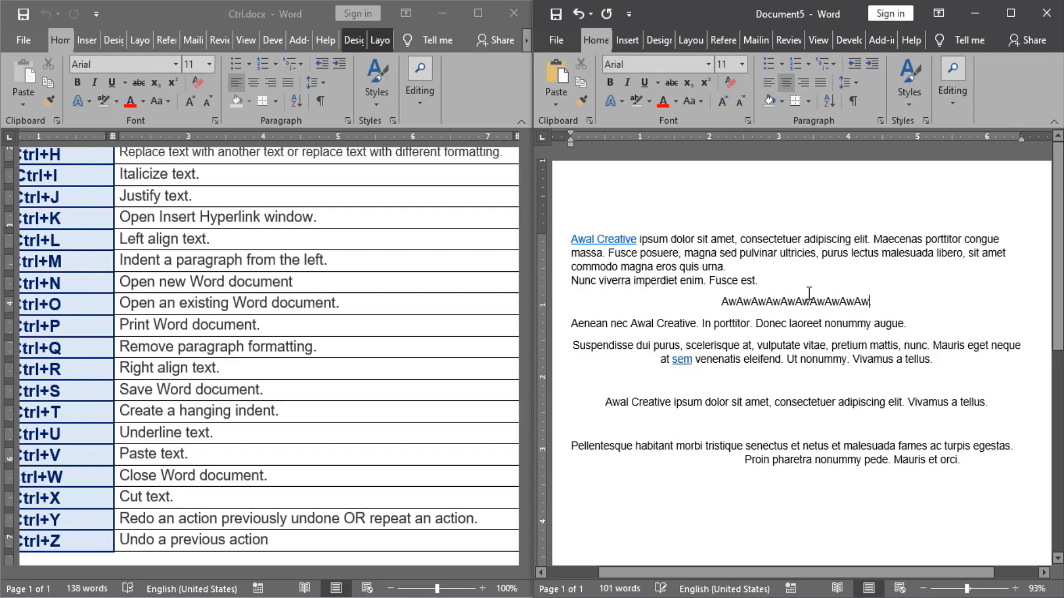
Replace the repeated "Aw" text on the centered line with a surname and repeat that entry nine times.
{"action": "triple_click", "coordinate": [887, 302]}
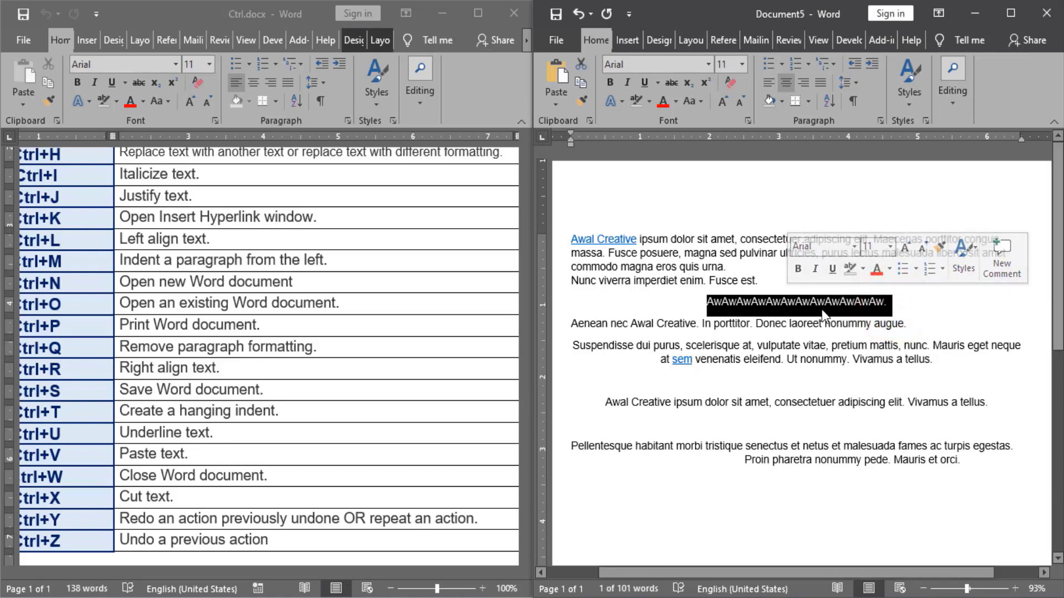
{"action": "type", "text": "Hose"}
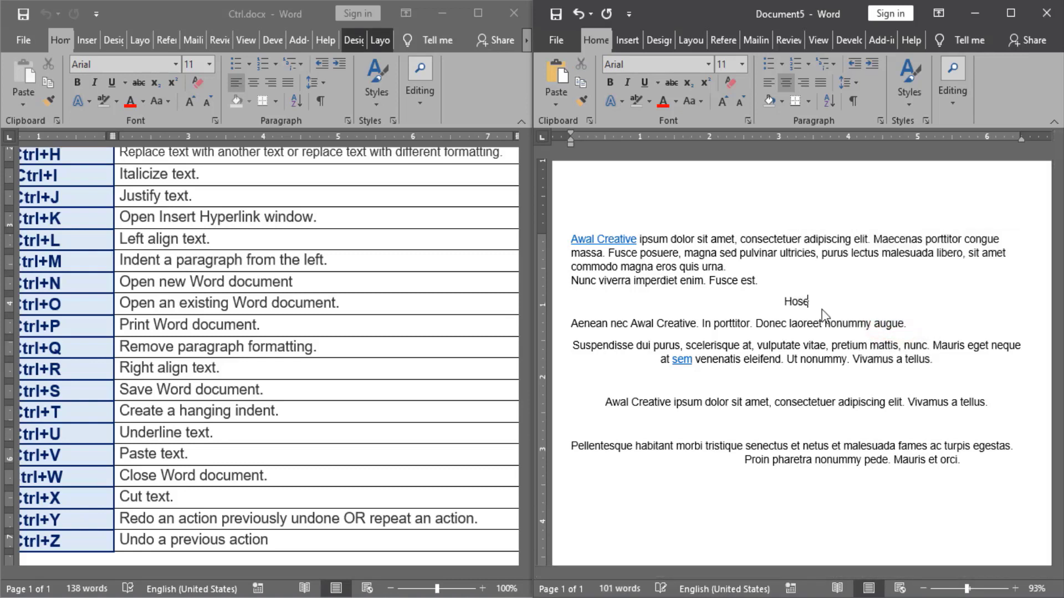
{"action": "type", "text": "n"}
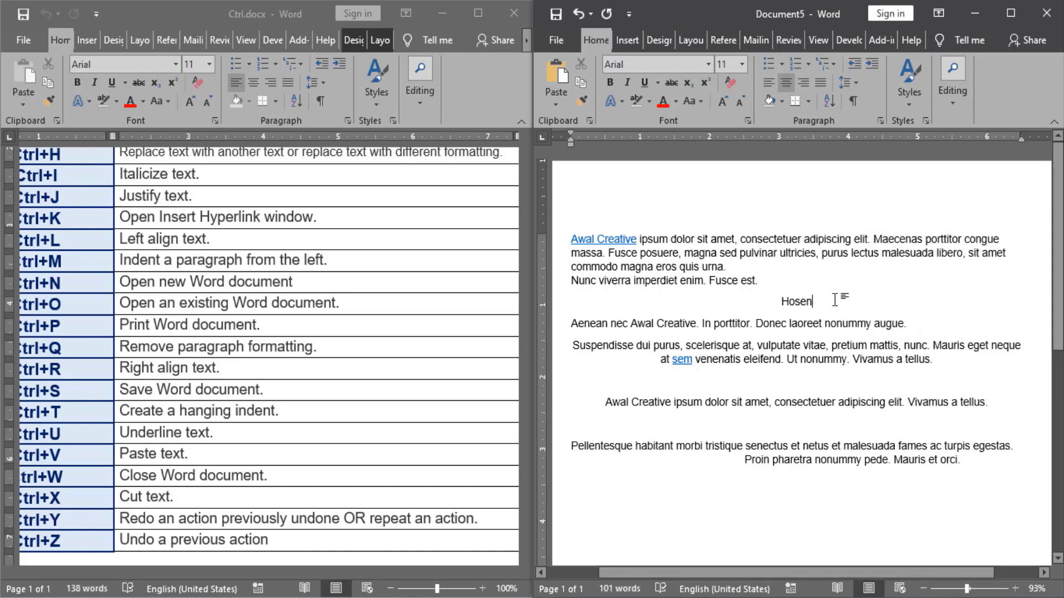
{"action": "key", "text": "ctrl+y"}
{"action": "key", "text": "ctrl+y"}
{"action": "key", "text": "ctrl+y"}
{"action": "key", "text": "ctrl+y"}
{"action": "key", "text": "ctrl+y"}
{"action": "key", "text": "ctrl+y"}
{"action": "key", "text": "ctrl+y"}
{"action": "key", "text": "ctrl+y"}
{"action": "key", "text": "ctrl+y"}
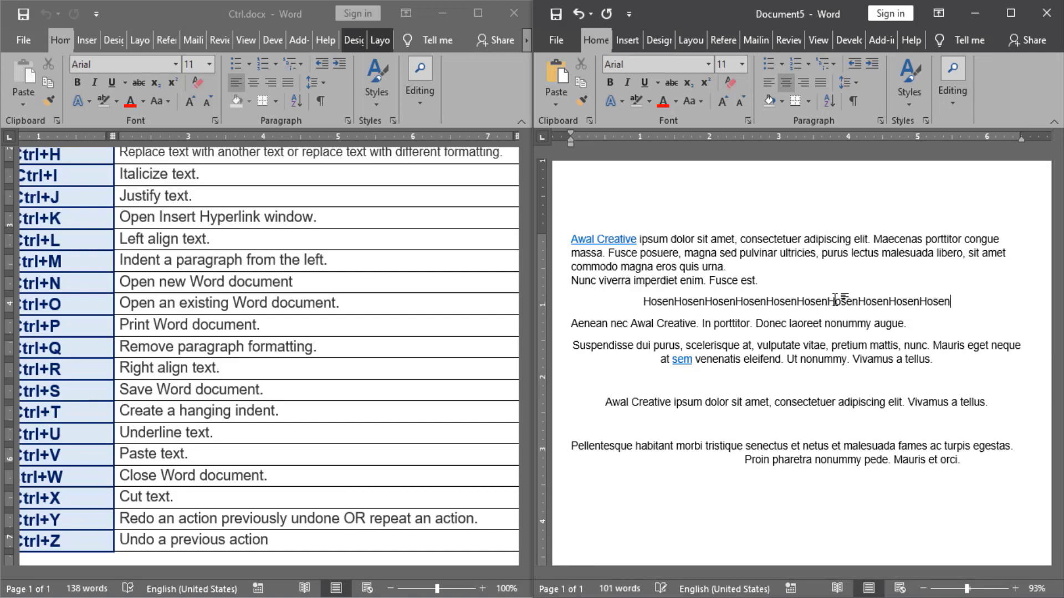
Delete the entire text of the sample document, and undo the deletion.
{"action": "left_click", "coordinate": [329, 559]}
{"action": "left_click_drag", "start_coordinate": [323, 573], "coordinate": [290, 574]}
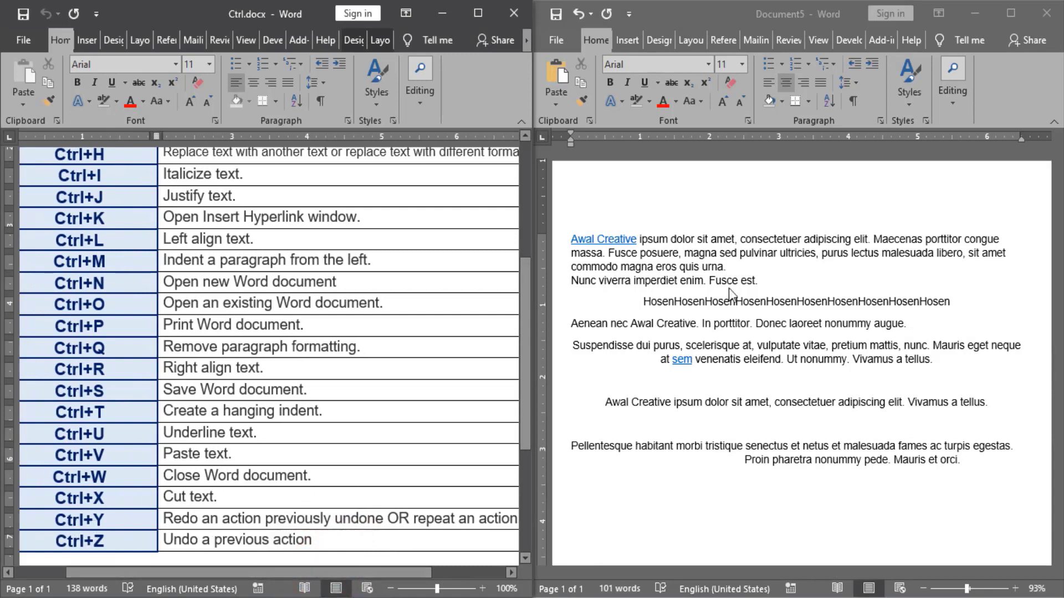
{"action": "left_click", "coordinate": [641, 301]}
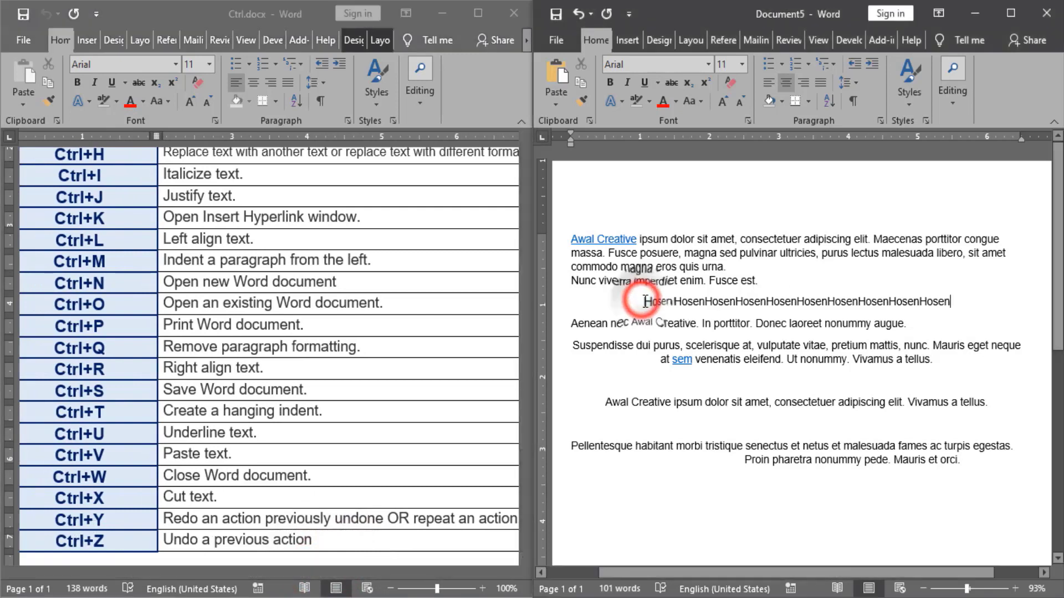
{"action": "double_click", "coordinate": [641, 301]}
{"action": "left_click_drag", "start_coordinate": [969, 464], "coordinate": [590, 237]}
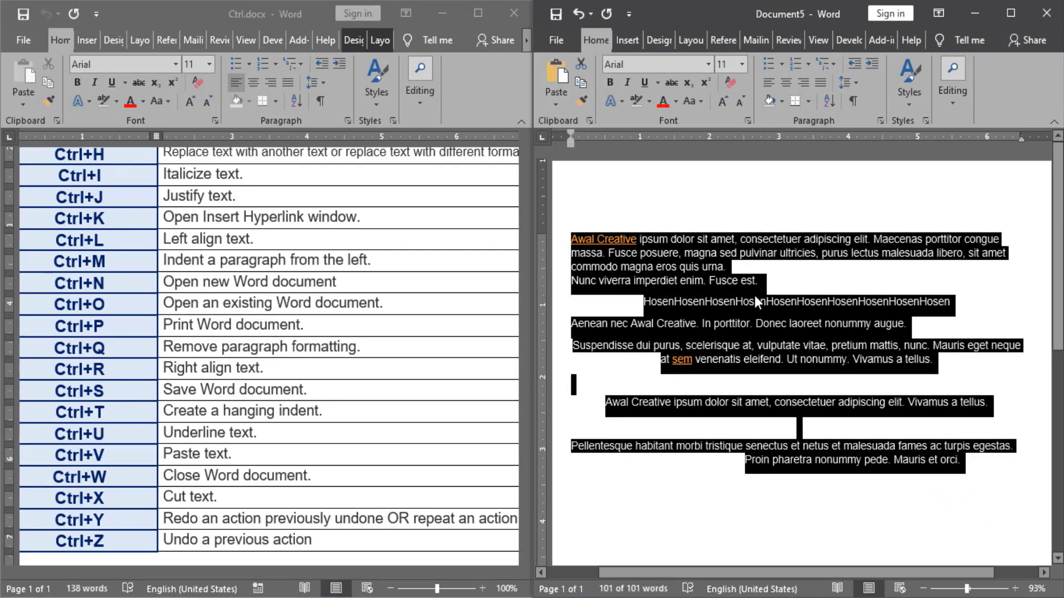
{"action": "key", "text": "Delete"}
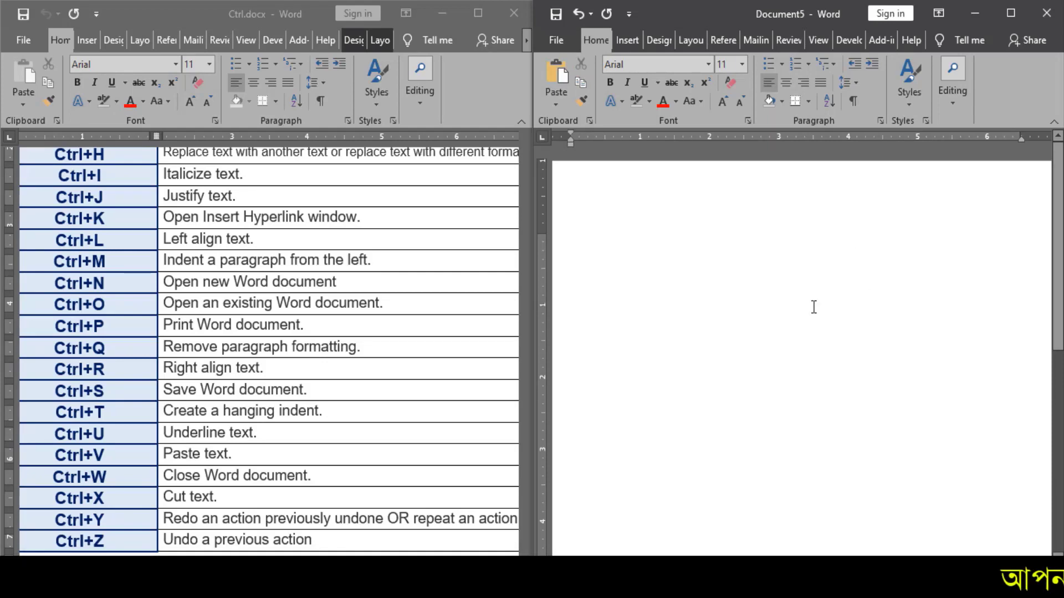
{"action": "key", "text": "ctrl+z"}
{"action": "left_click", "coordinate": [674, 508]}
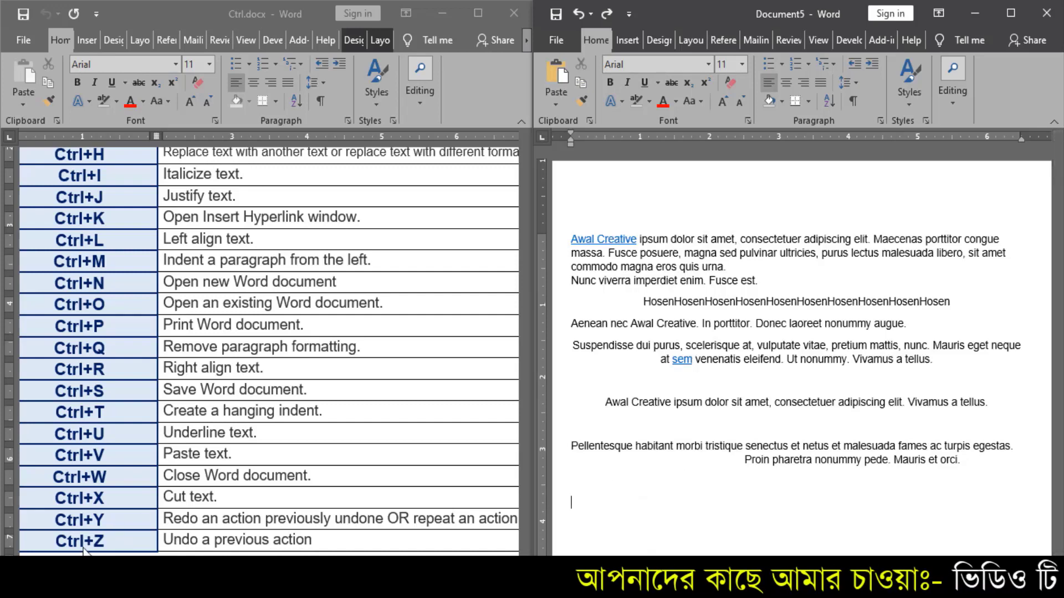
Maximize the shortcut list document and review its table from Ctrl+A through Ctrl+Z, returning to the title.
{"action": "left_click", "coordinate": [468, 15]}
{"action": "left_click_drag", "start_coordinate": [1062, 395], "coordinate": [1056, 197]}
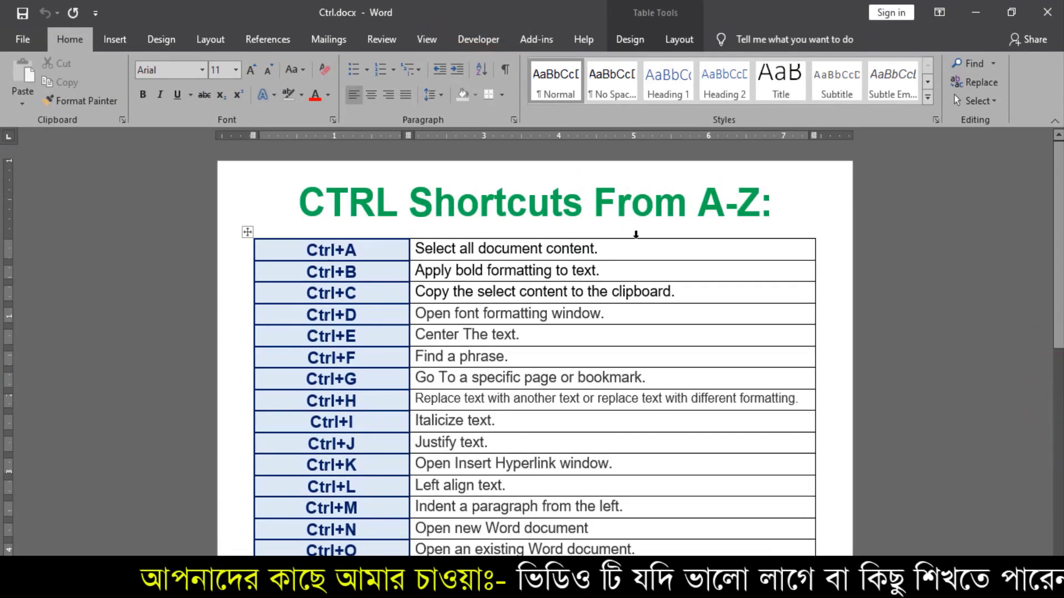
{"action": "mouse_move", "coordinate": [1056, 163]}
{"action": "left_mouse_down"}
{"action": "mouse_move", "coordinate": [1059, 334]}
{"action": "mouse_move", "coordinate": [1059, 291]}
{"action": "left_mouse_up"}
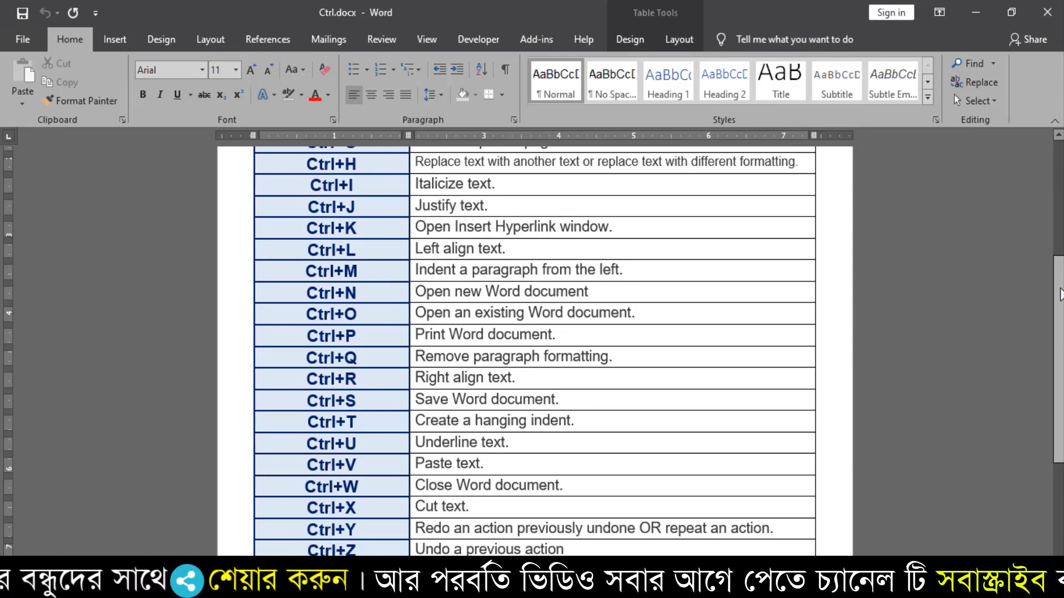
{"action": "left_click_drag", "start_coordinate": [1060, 294], "coordinate": [1062, 328]}
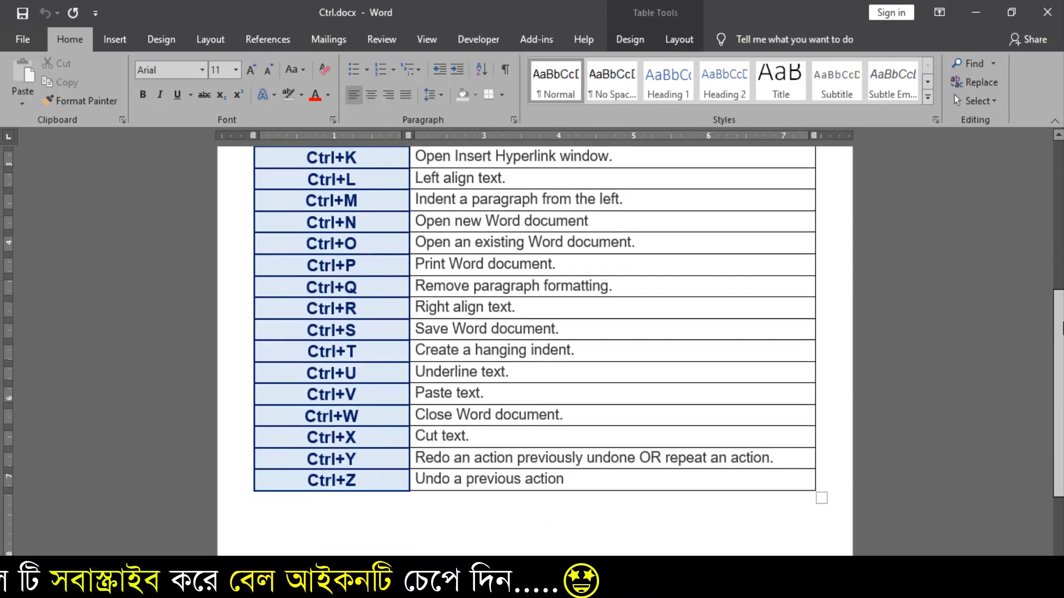
{"action": "left_click_drag", "start_coordinate": [1062, 328], "coordinate": [1053, 166]}
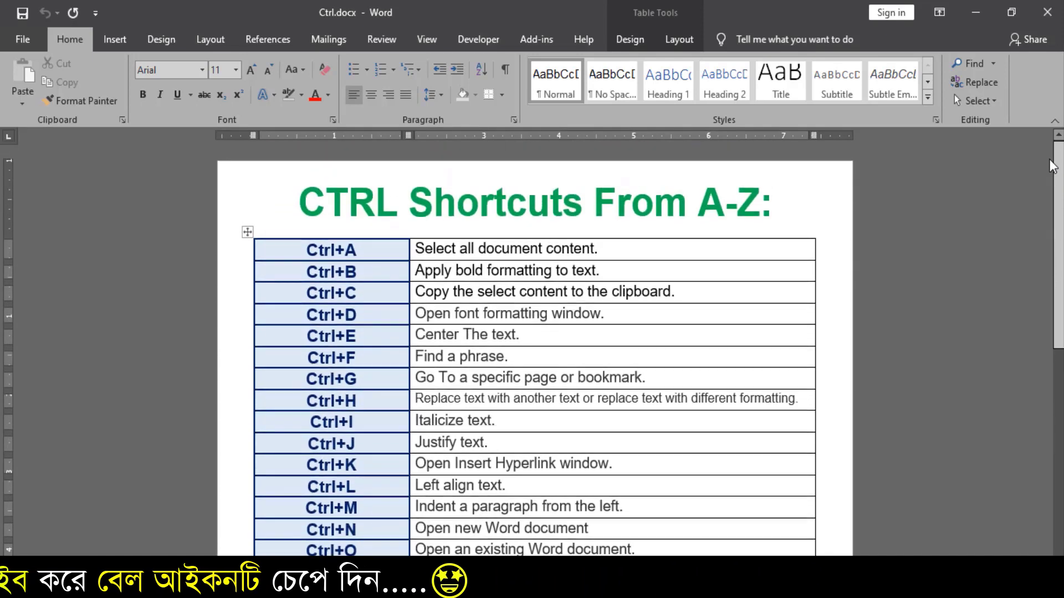